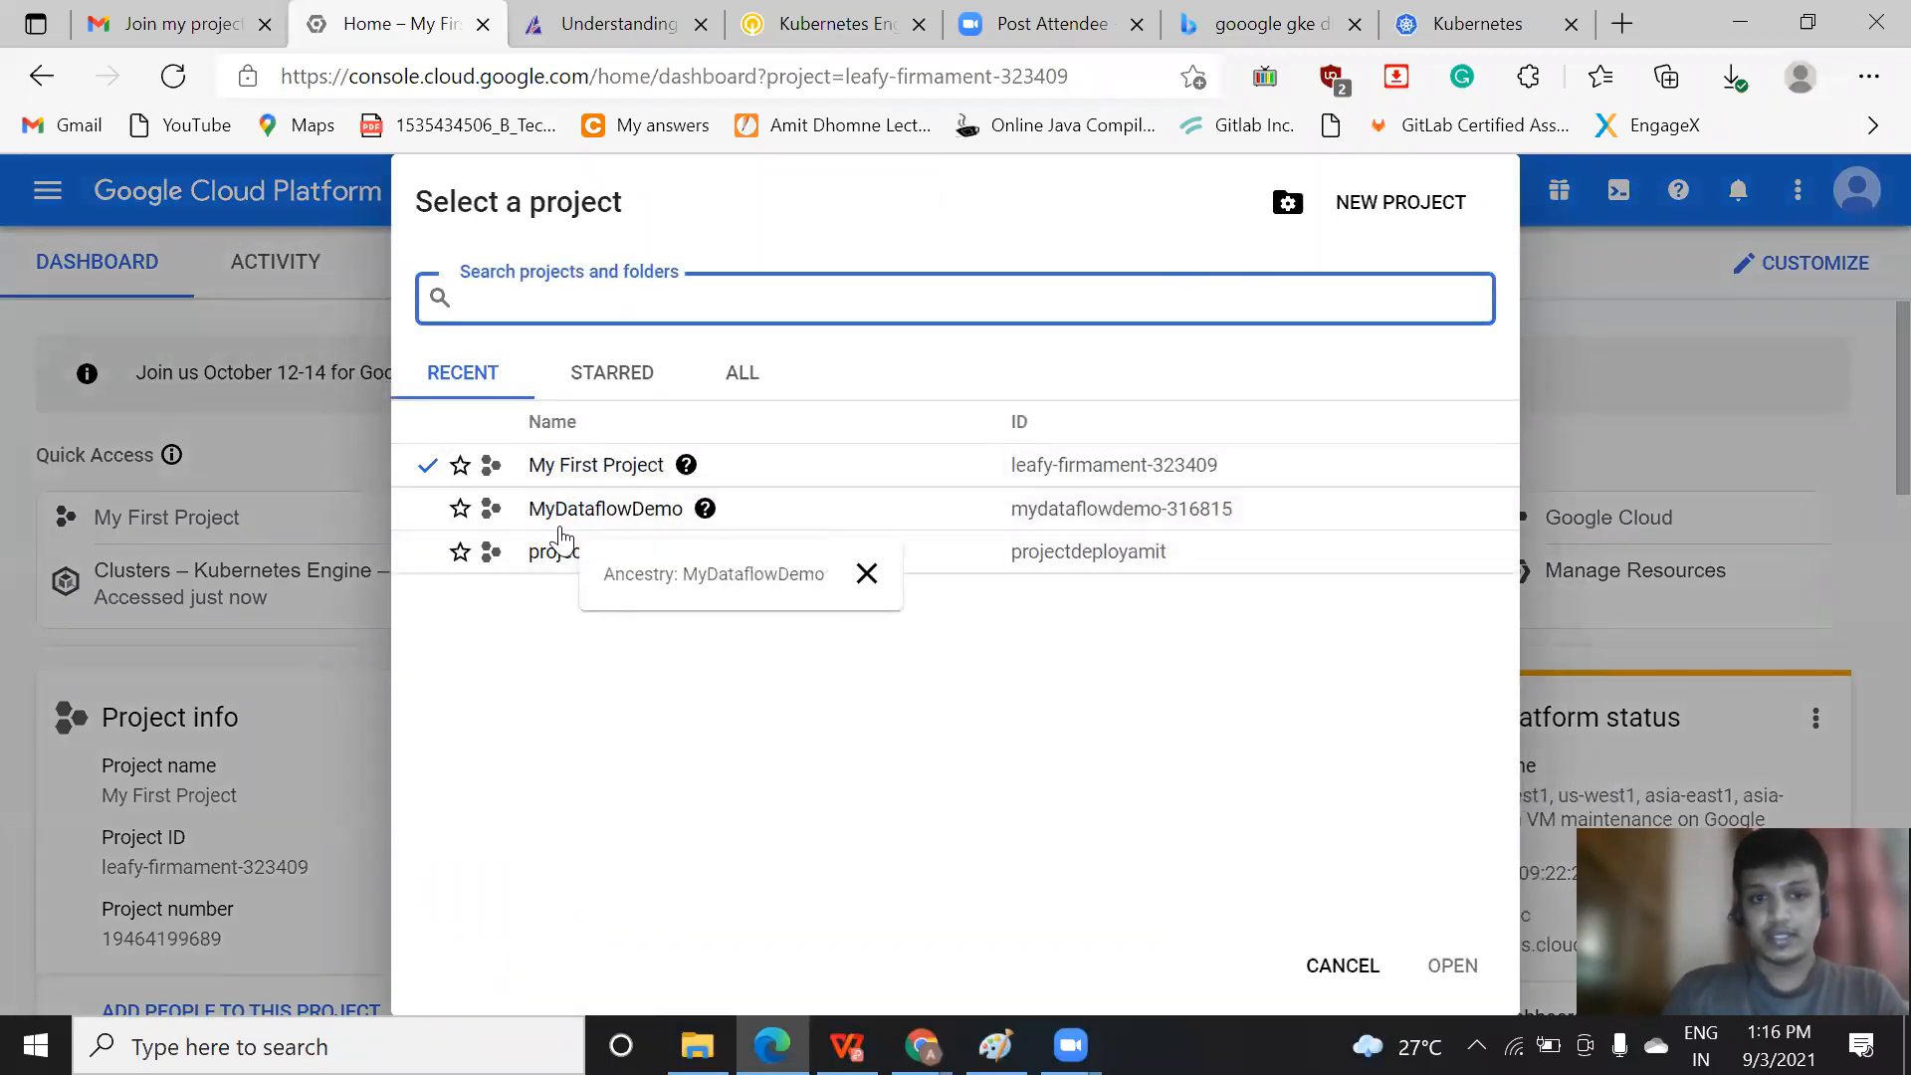
click(1412, 205)
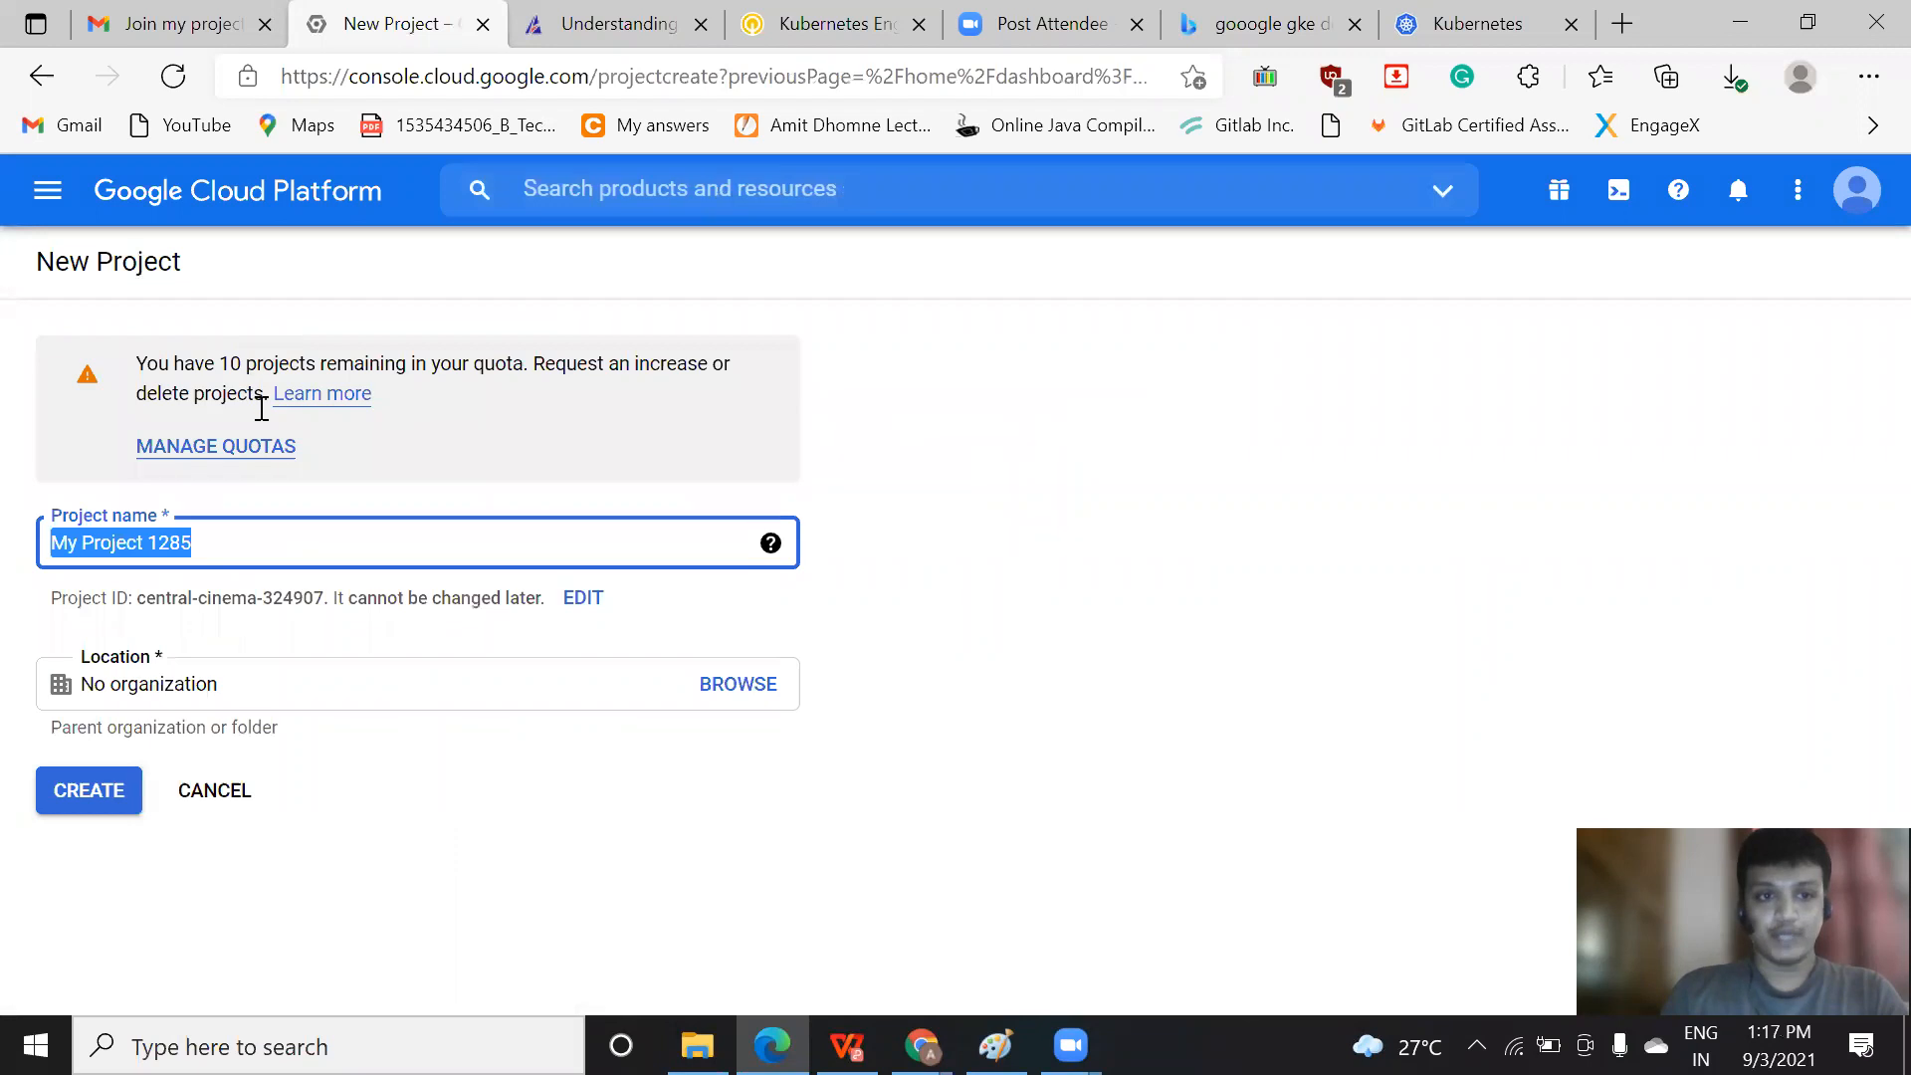
click(246, 535)
drag(248, 538, 5, 560)
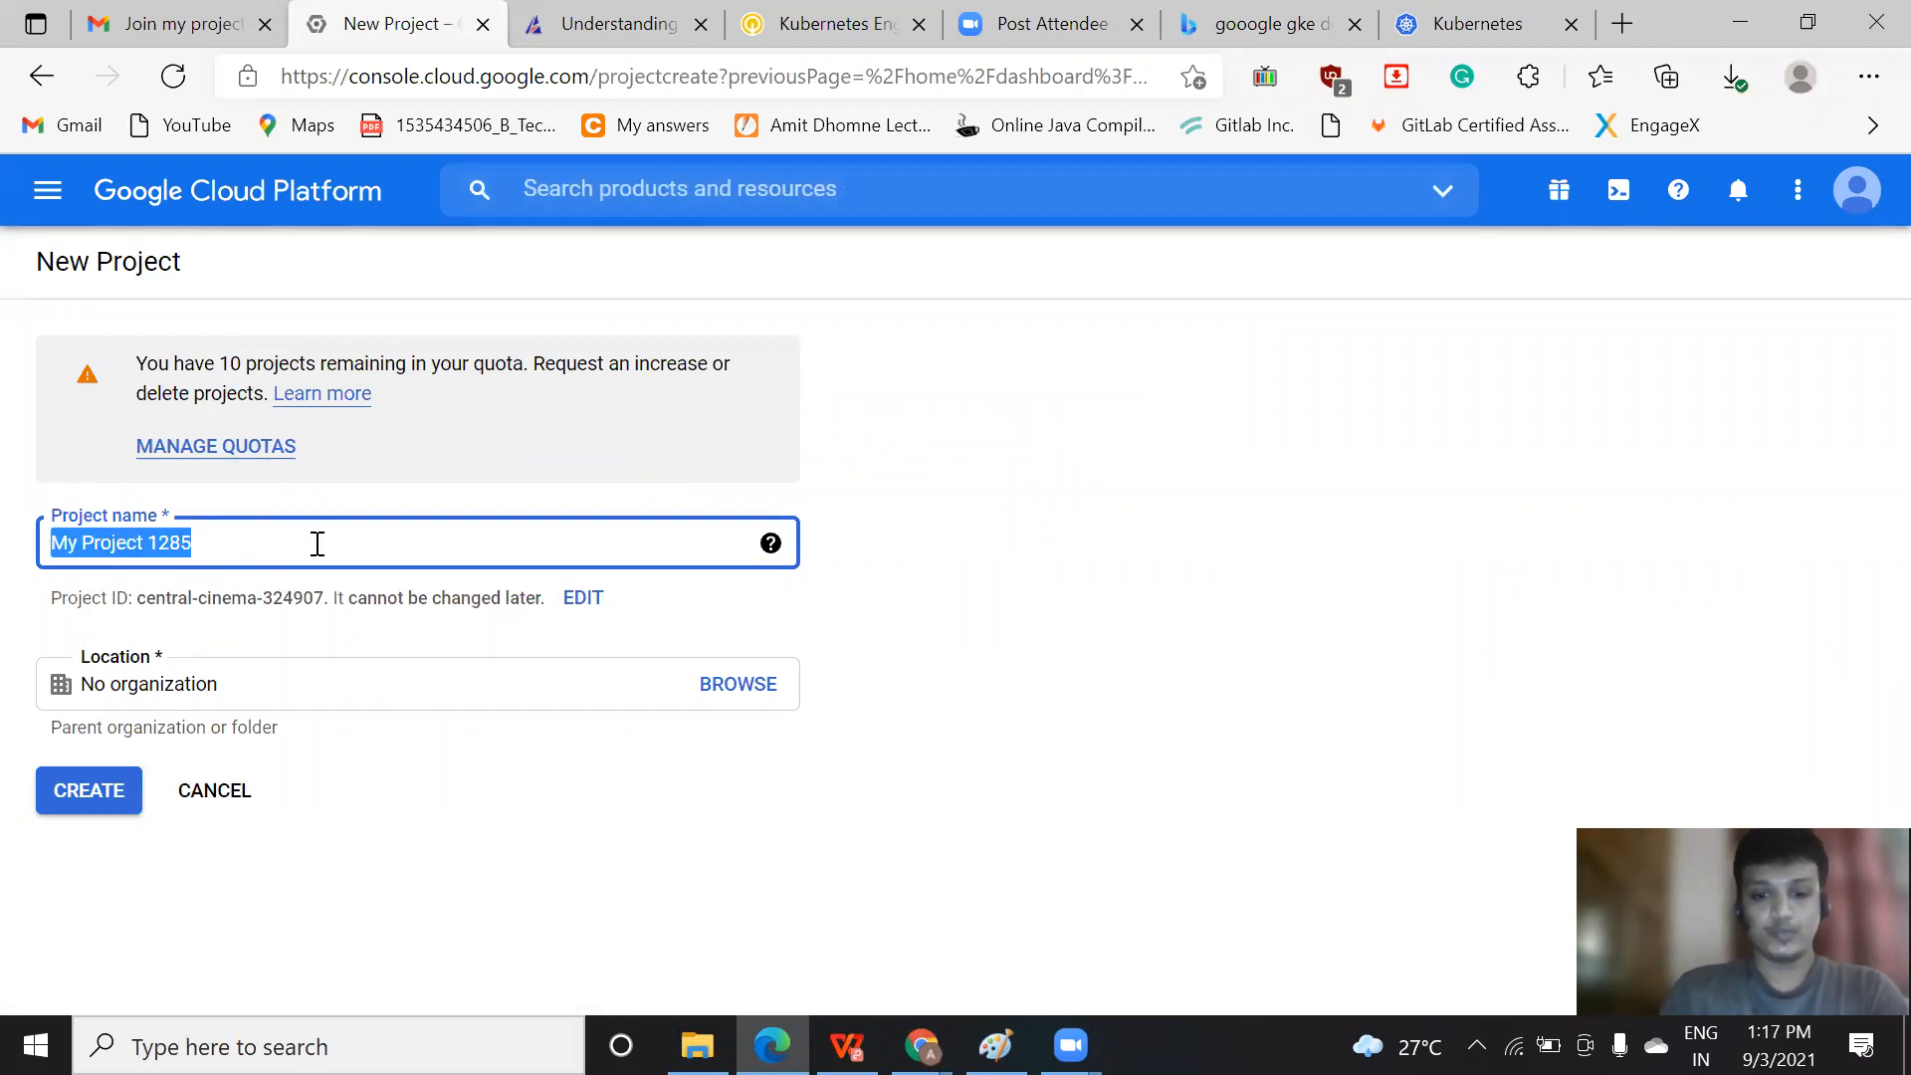
text(K)
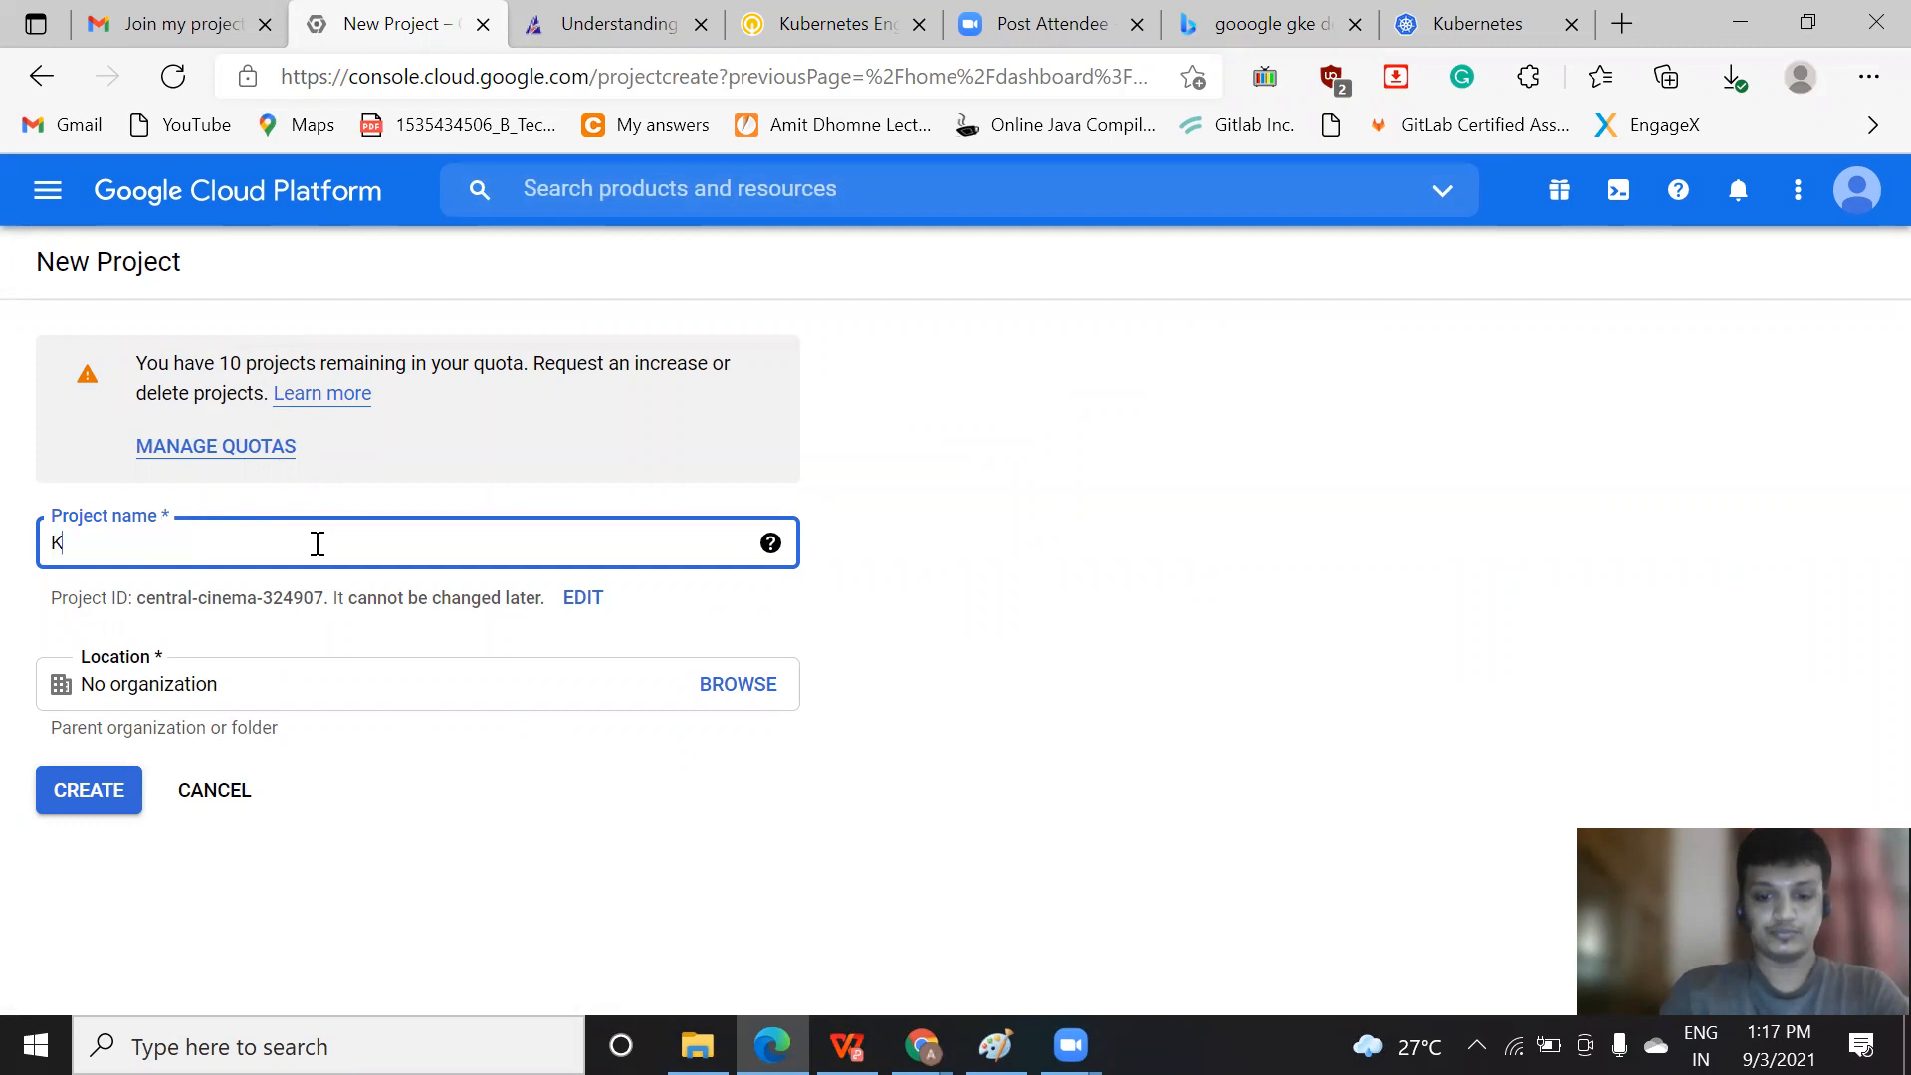
text(ubernetes_intellipaat_demo_project)
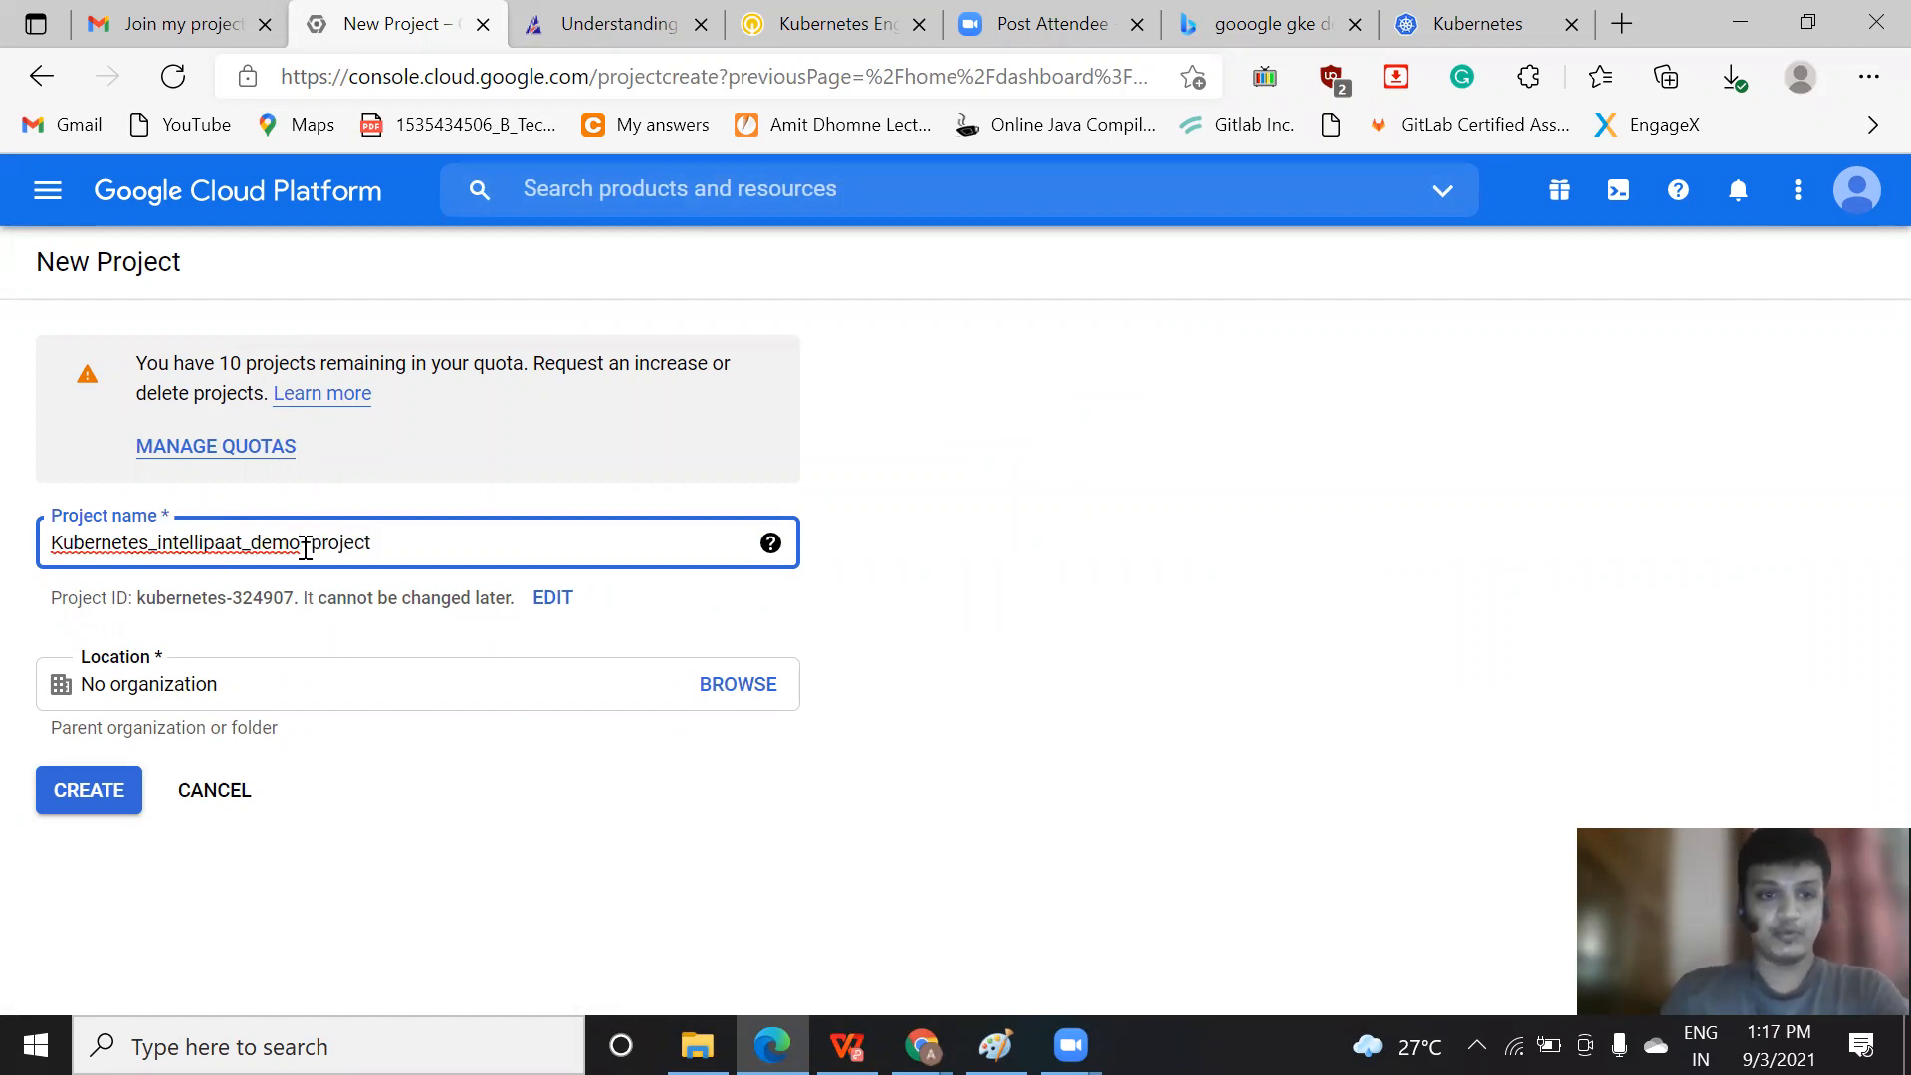
key(BackSpace)
text(_)
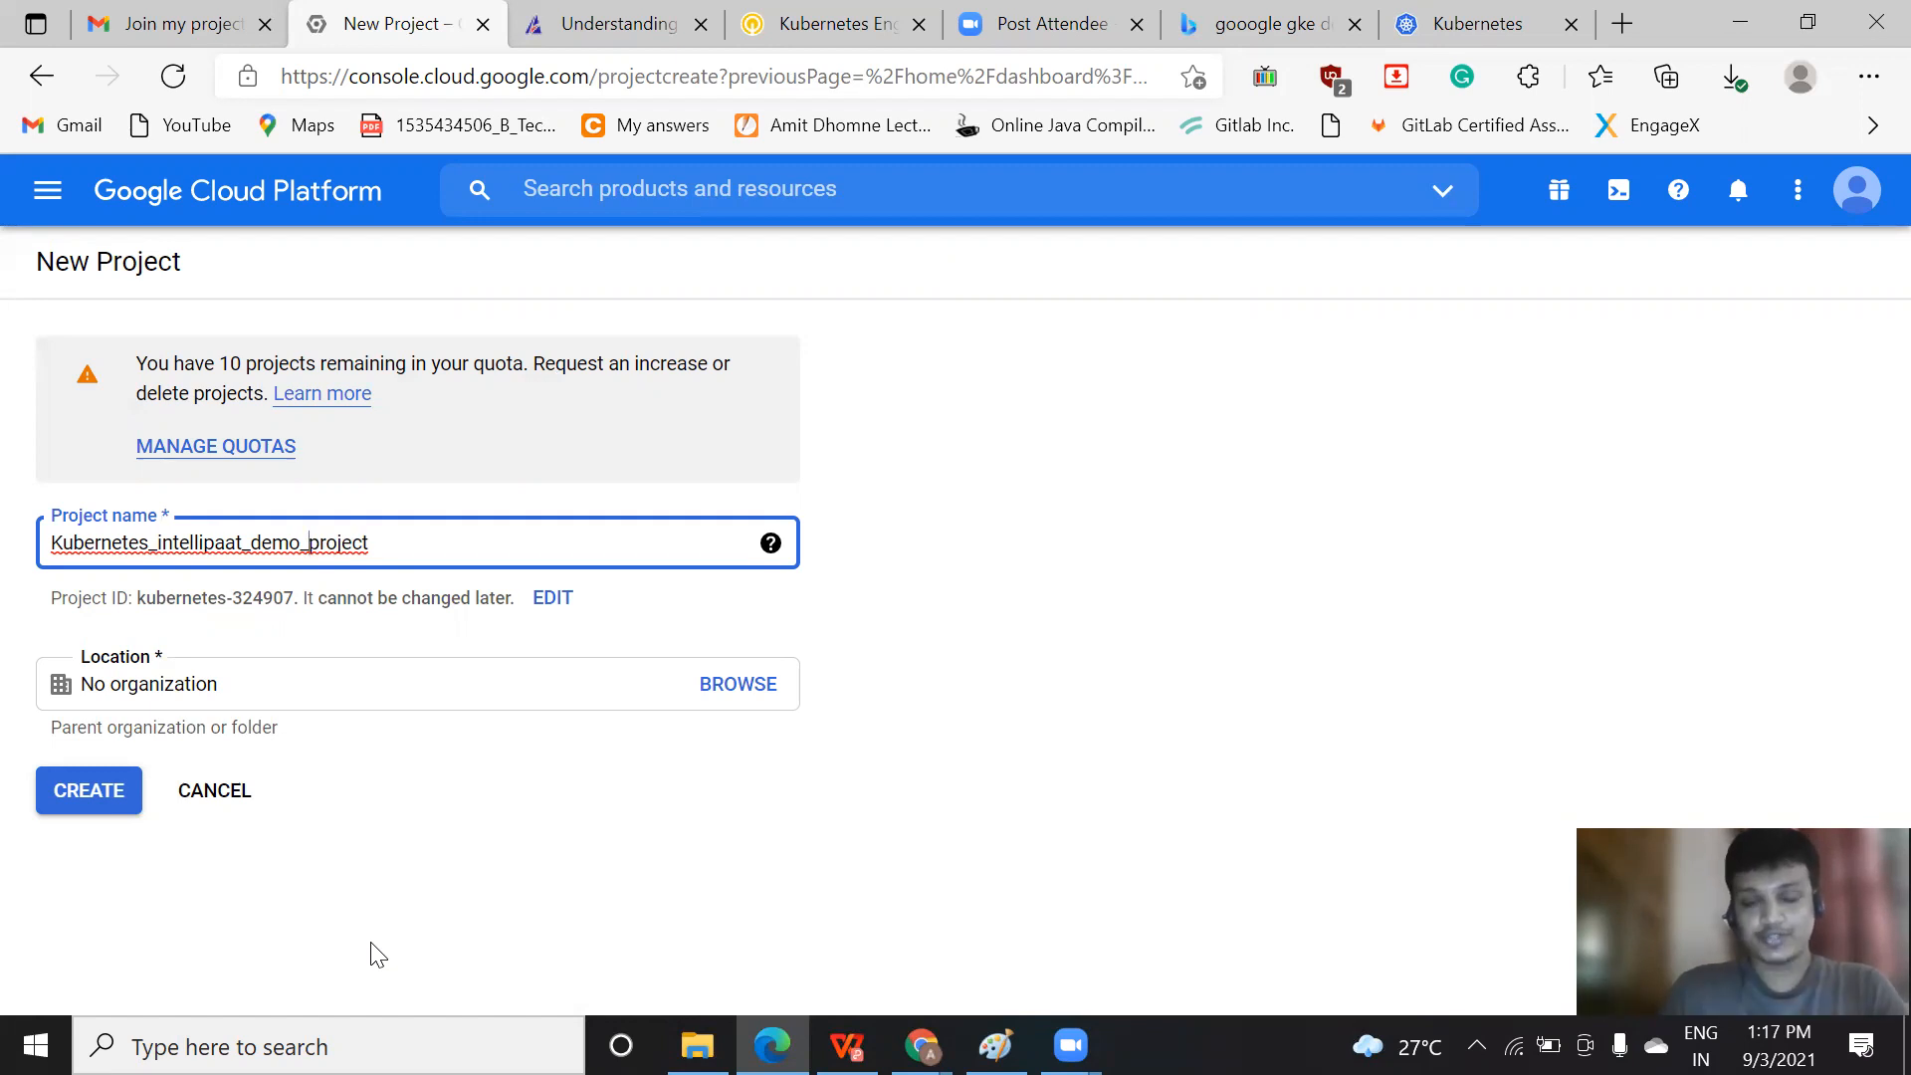
click(233, 814)
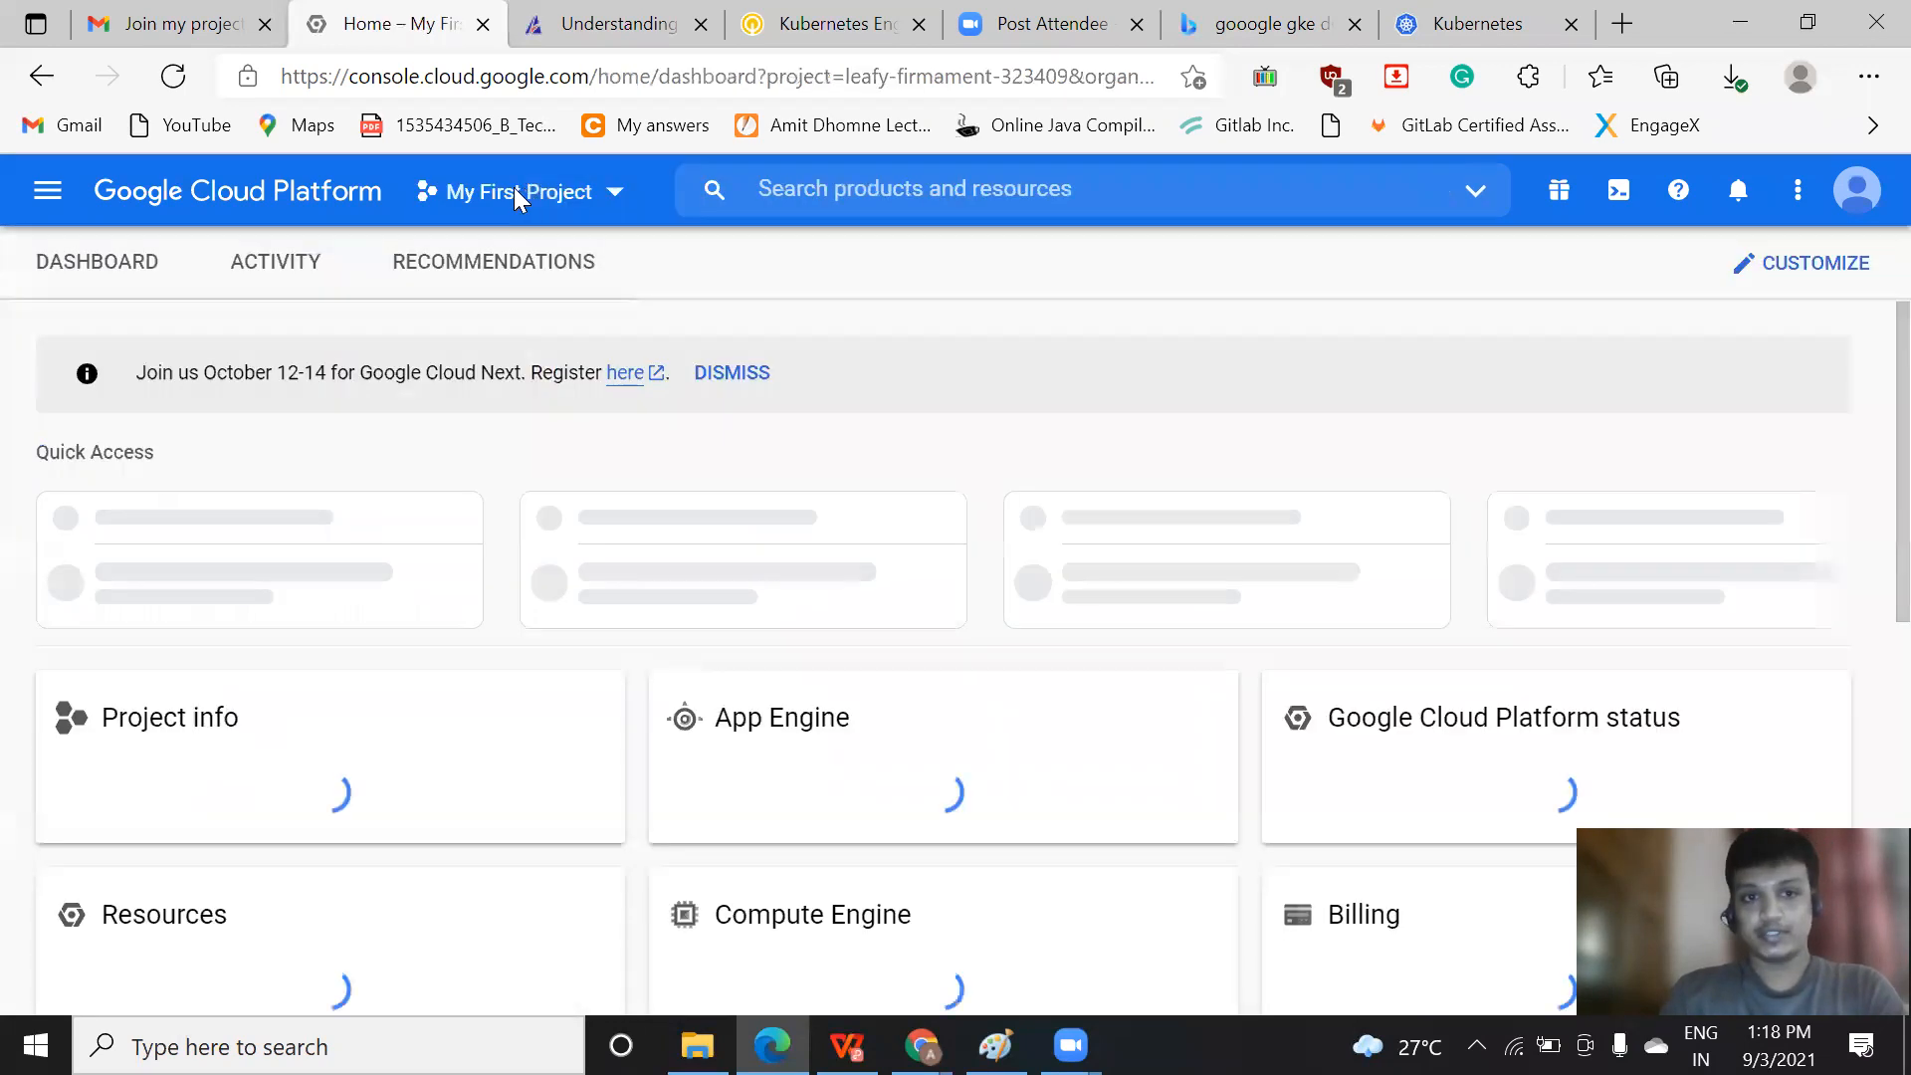
Open the Kubernetes Engine clusters page for My First Project
click(47, 204)
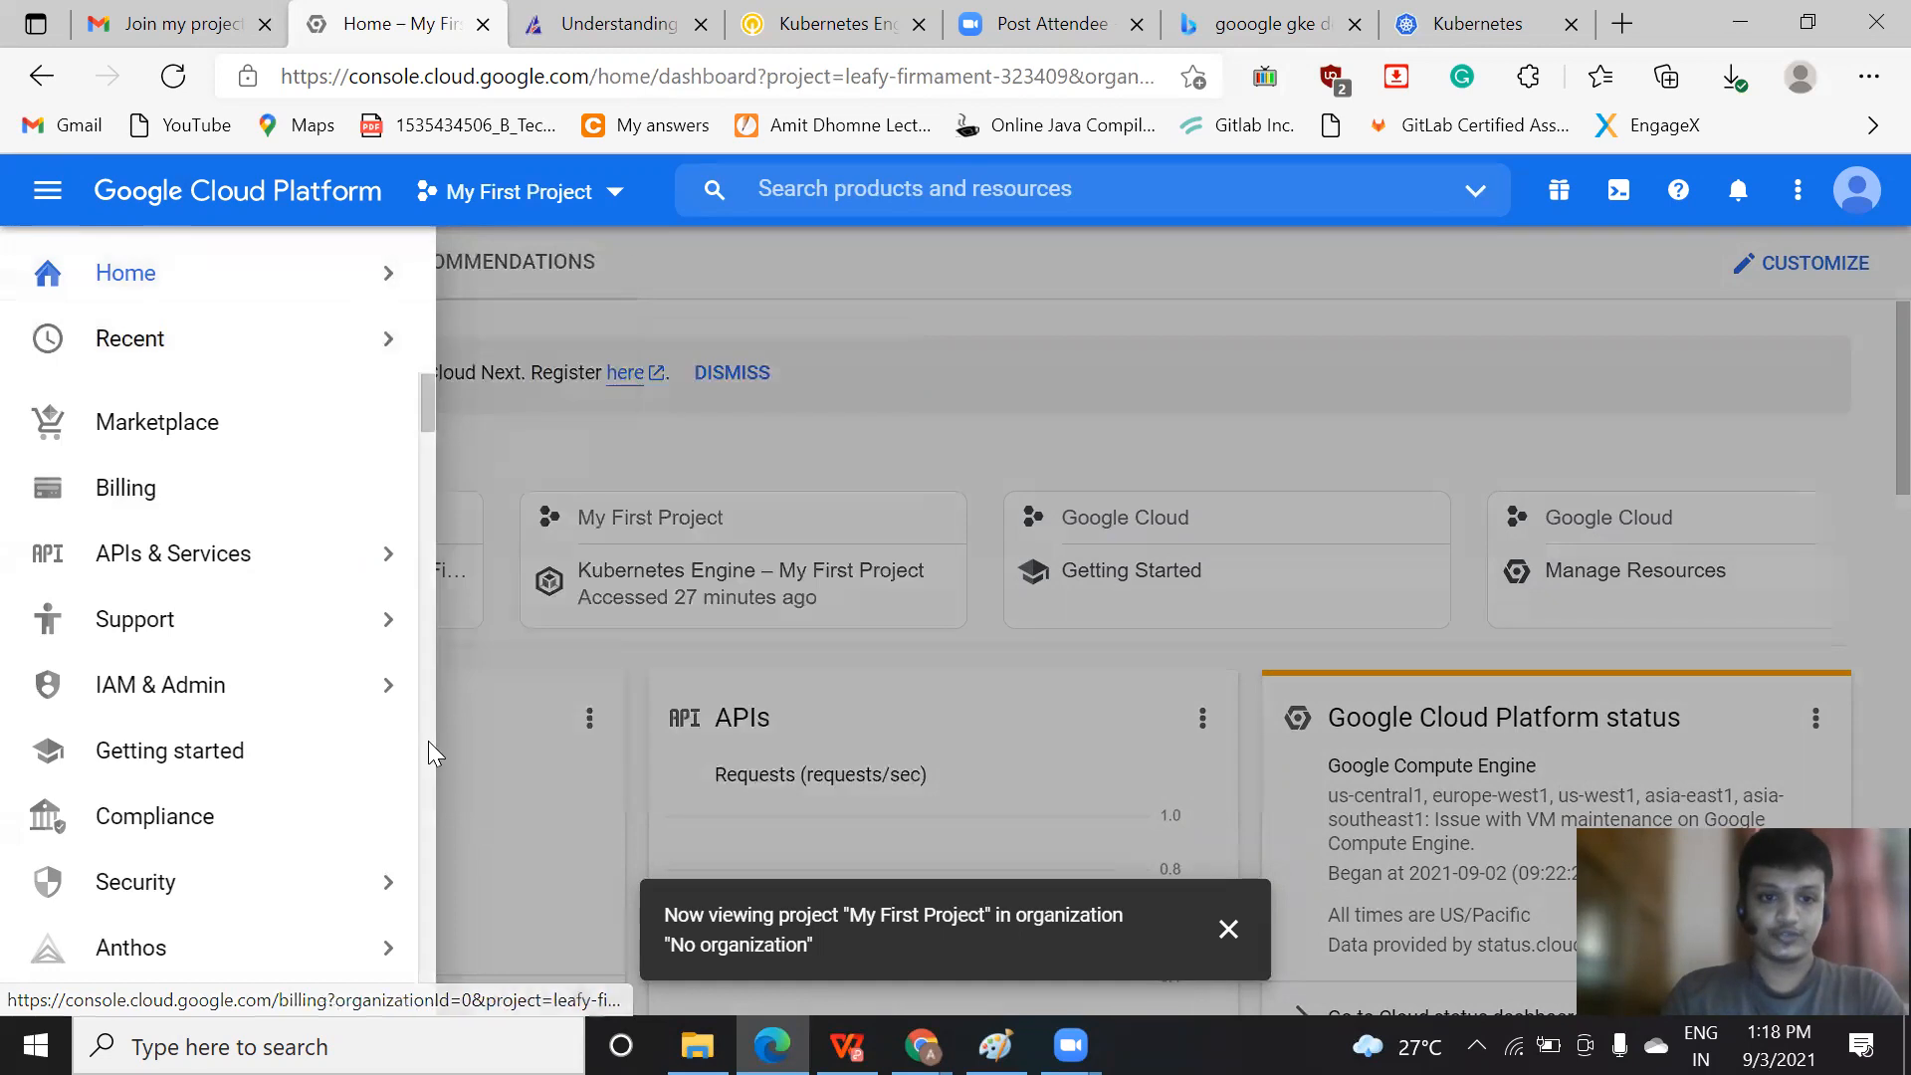
scroll(428, 742, down, 5)
mouse_move(263, 617)
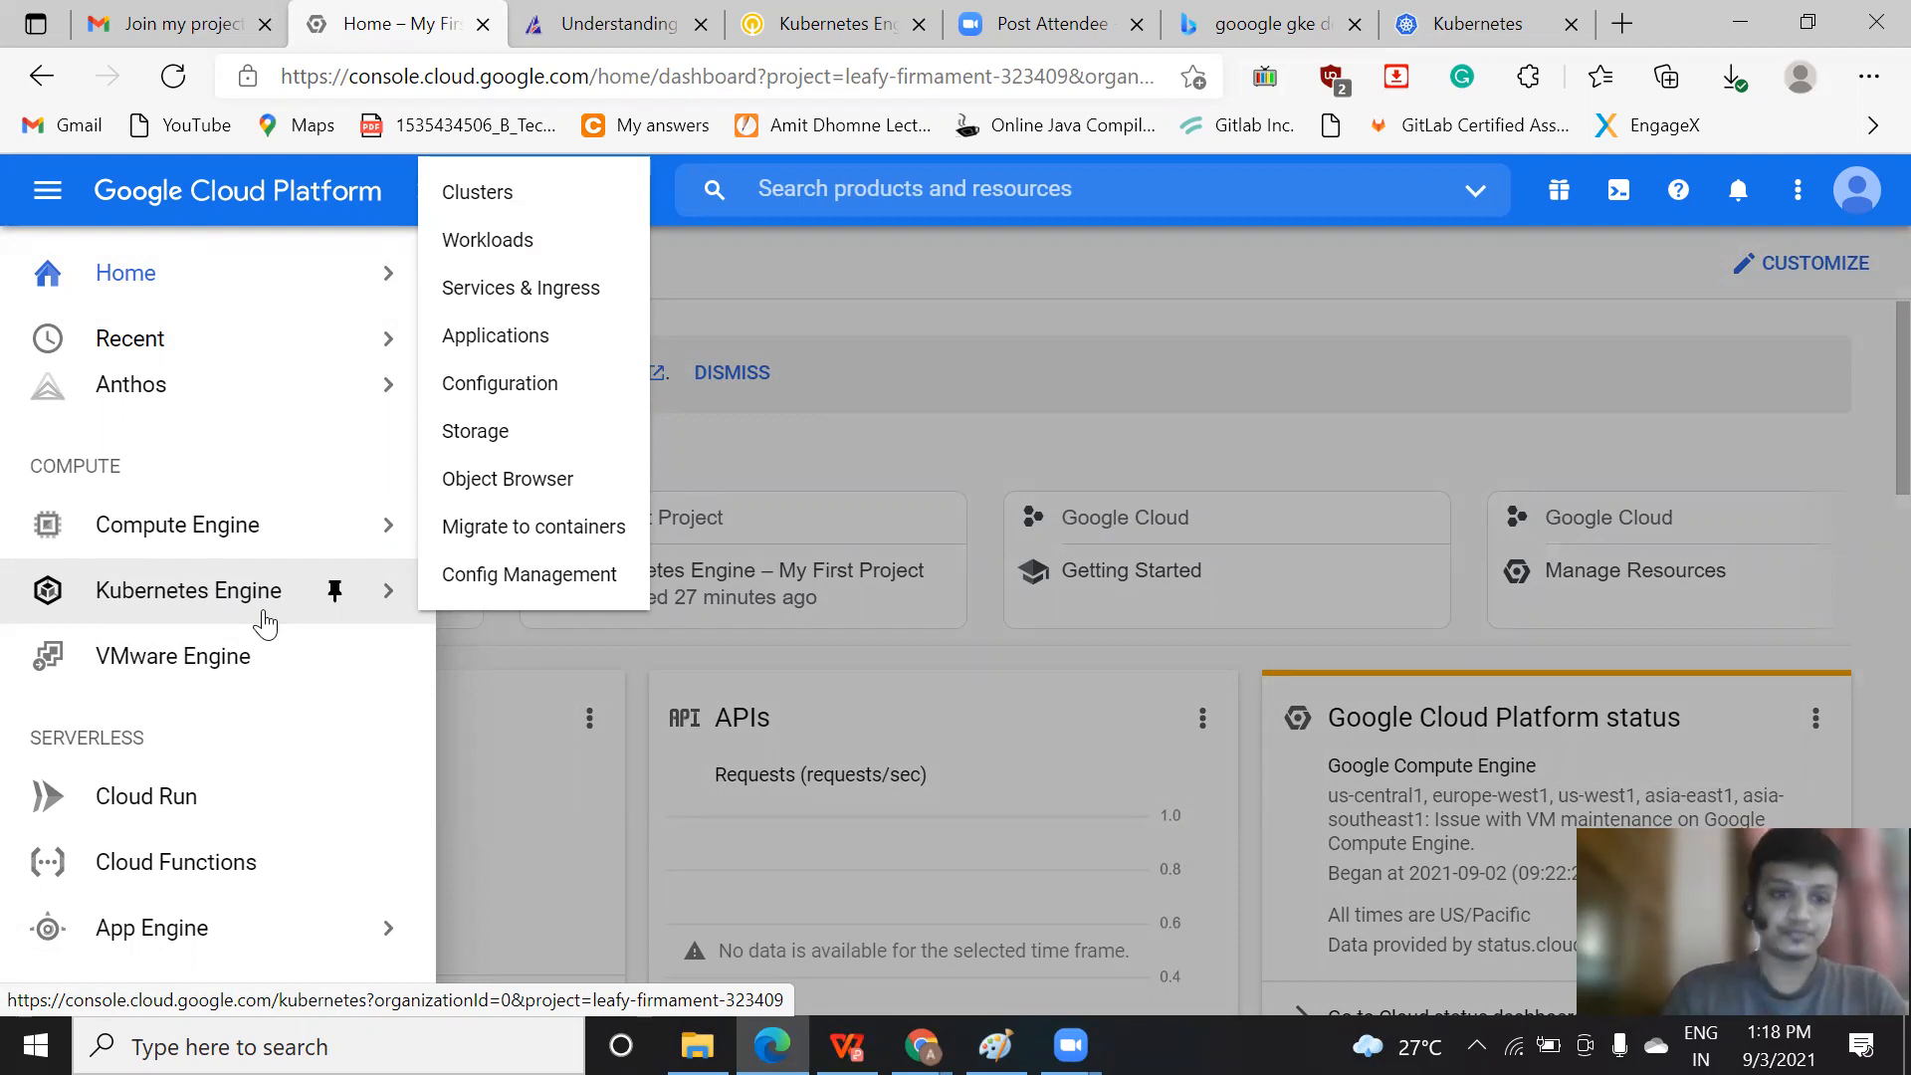
click(498, 194)
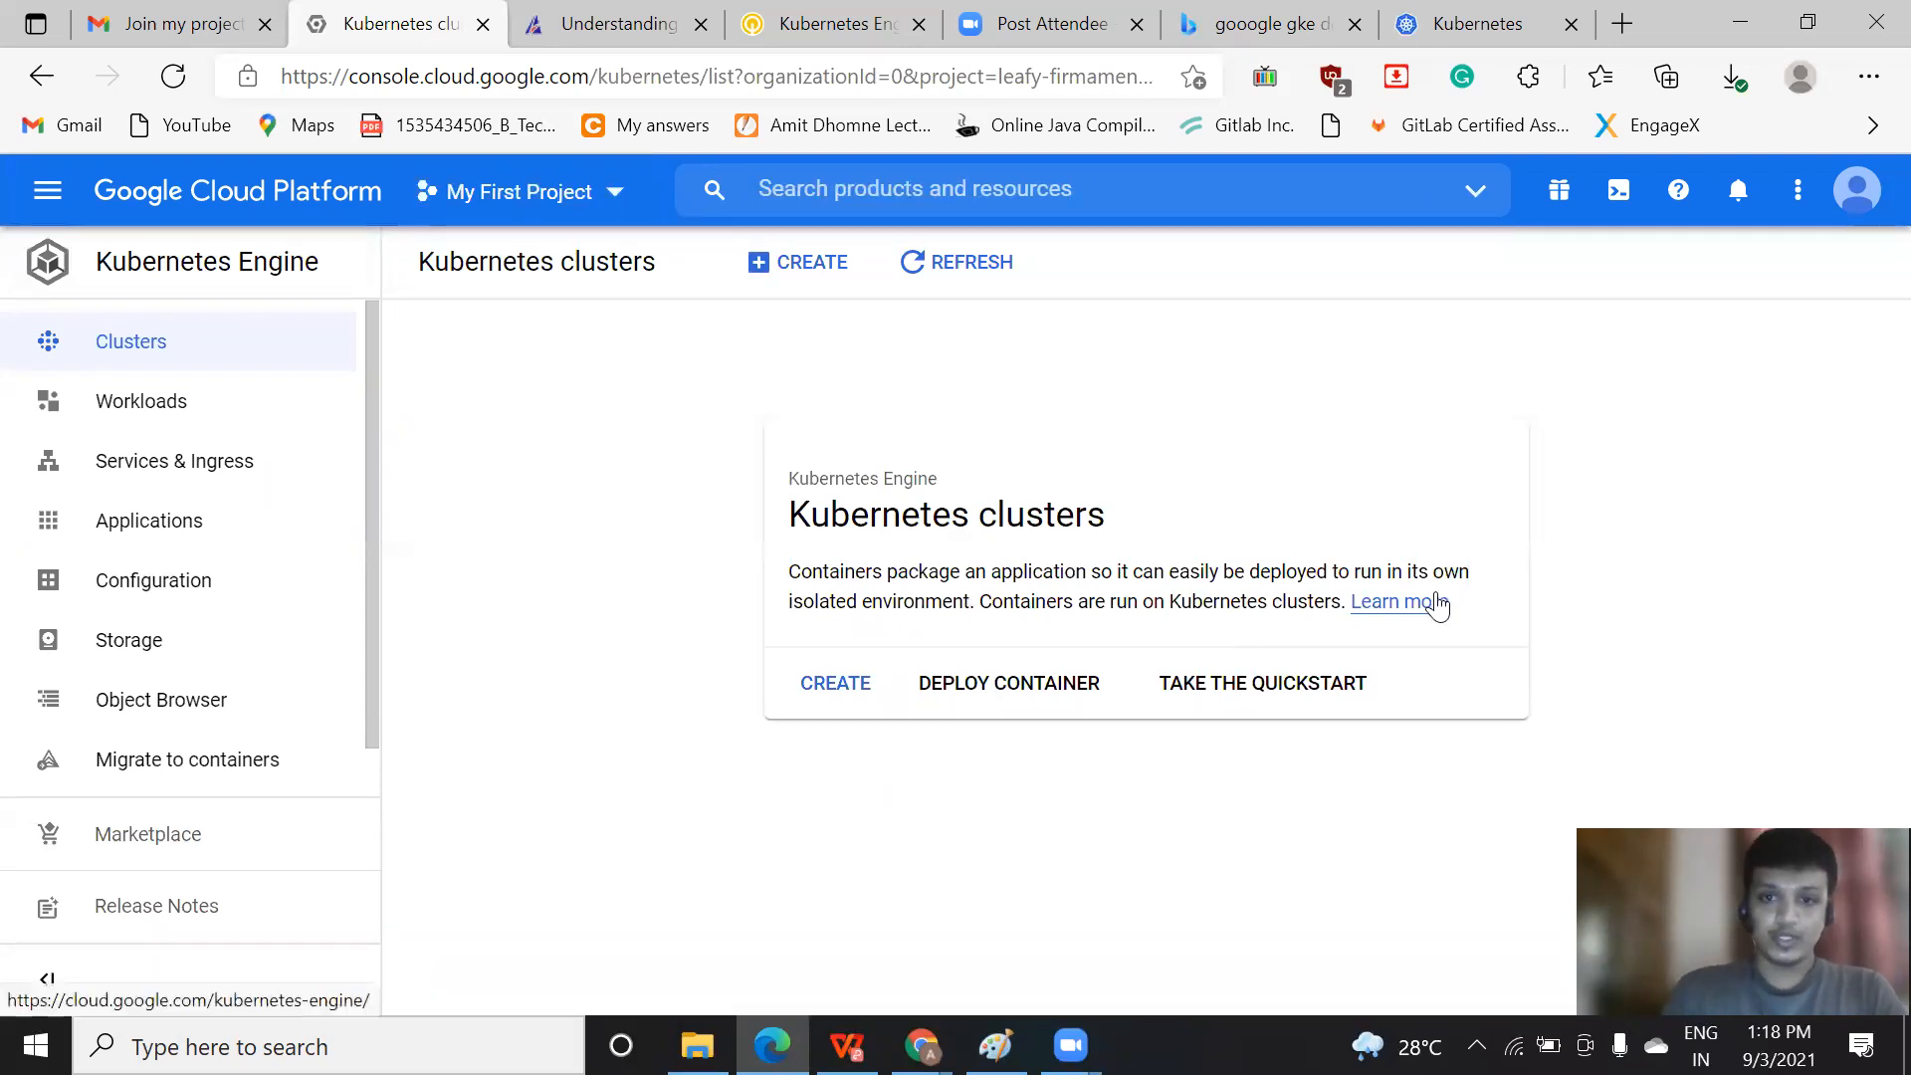
Open the Kubernetes clusters "Learn more" link in a new tab and review the GKE overview and its feature list
right_click(1403, 609)
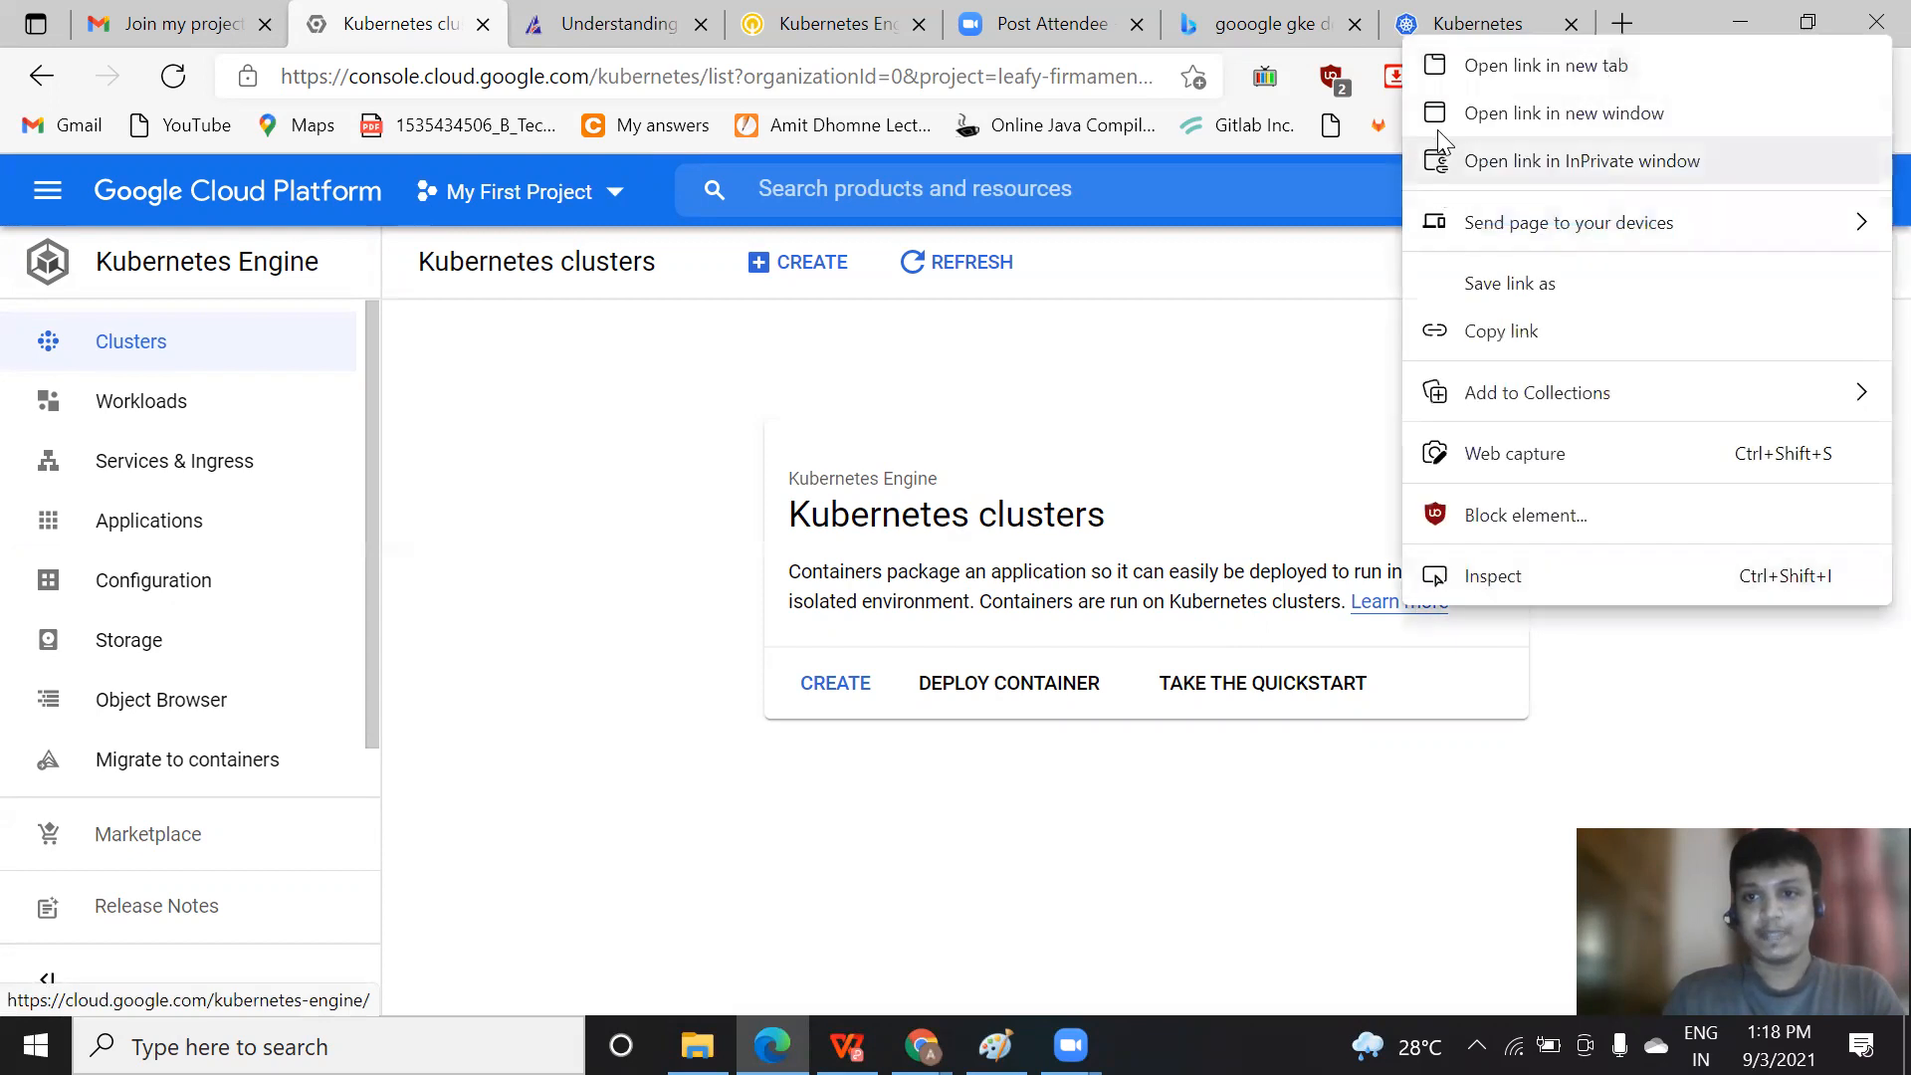
click(1470, 79)
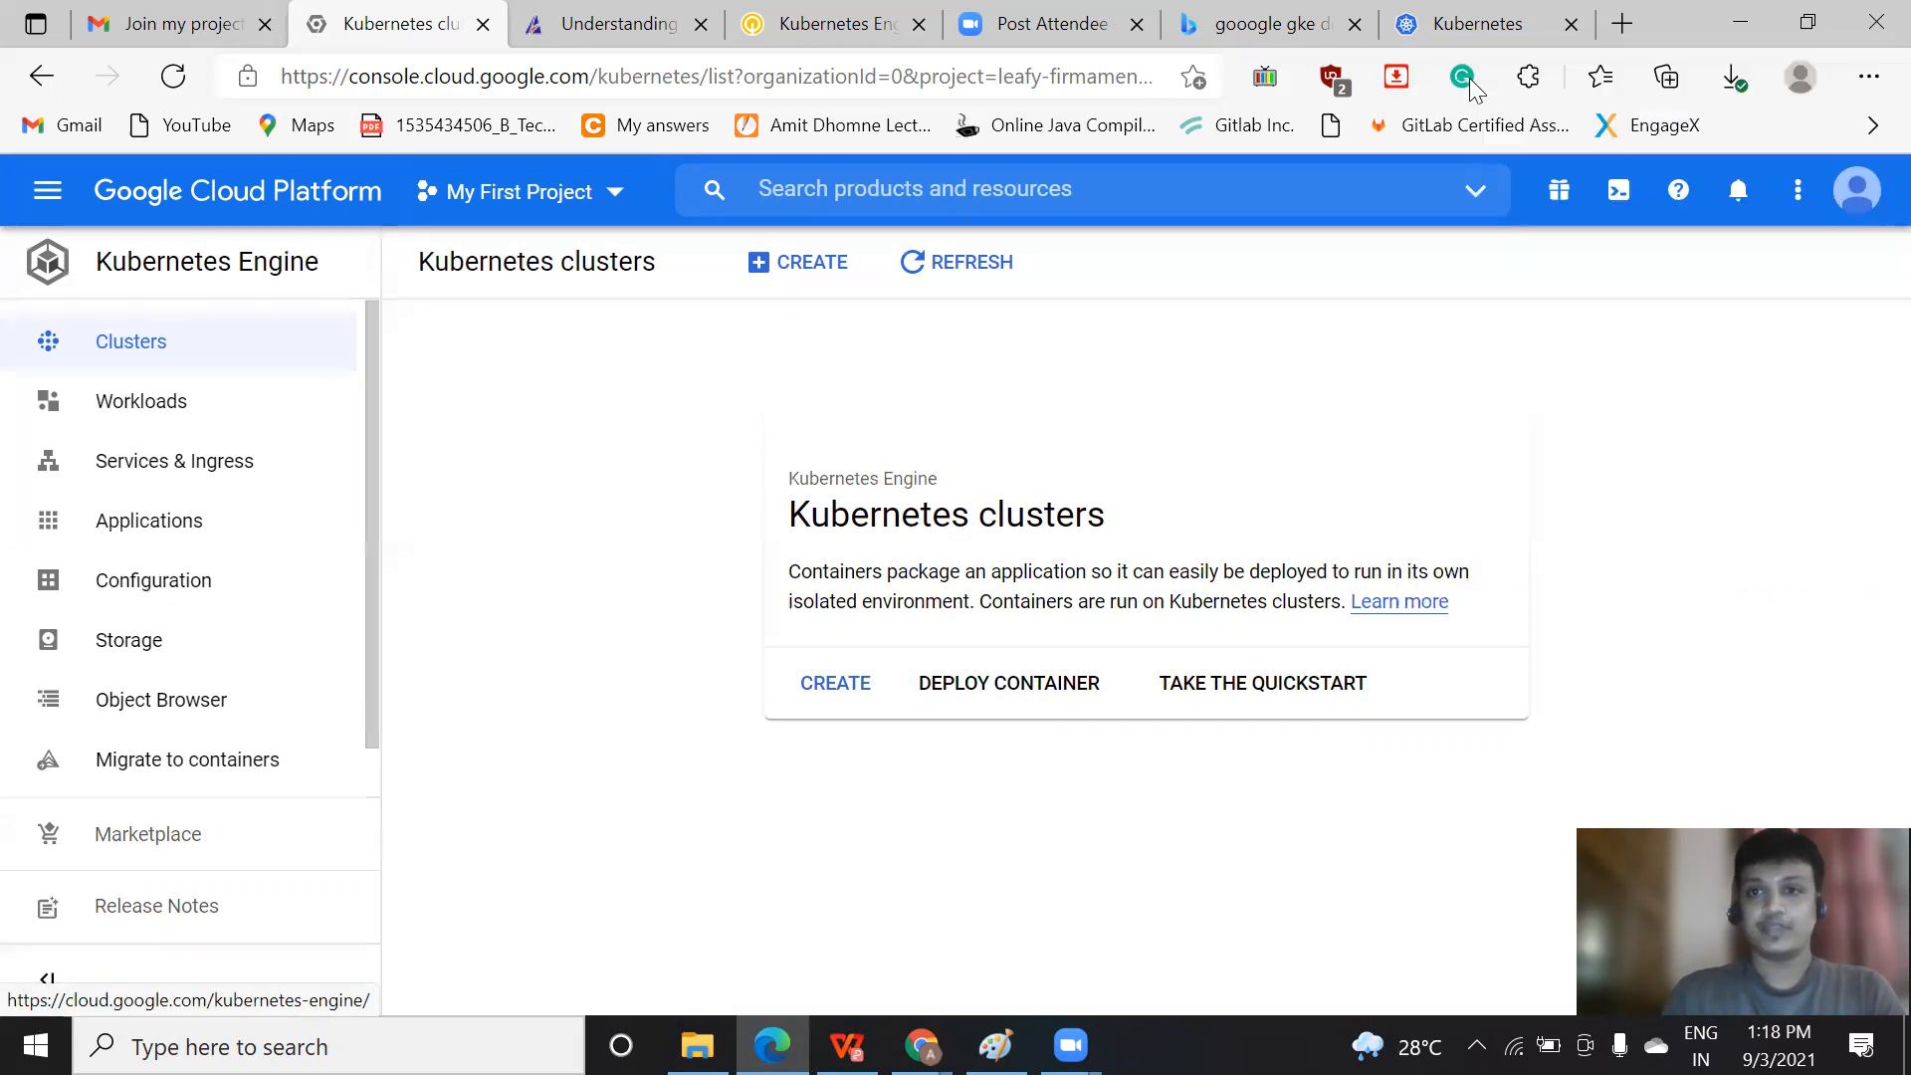
click(524, 14)
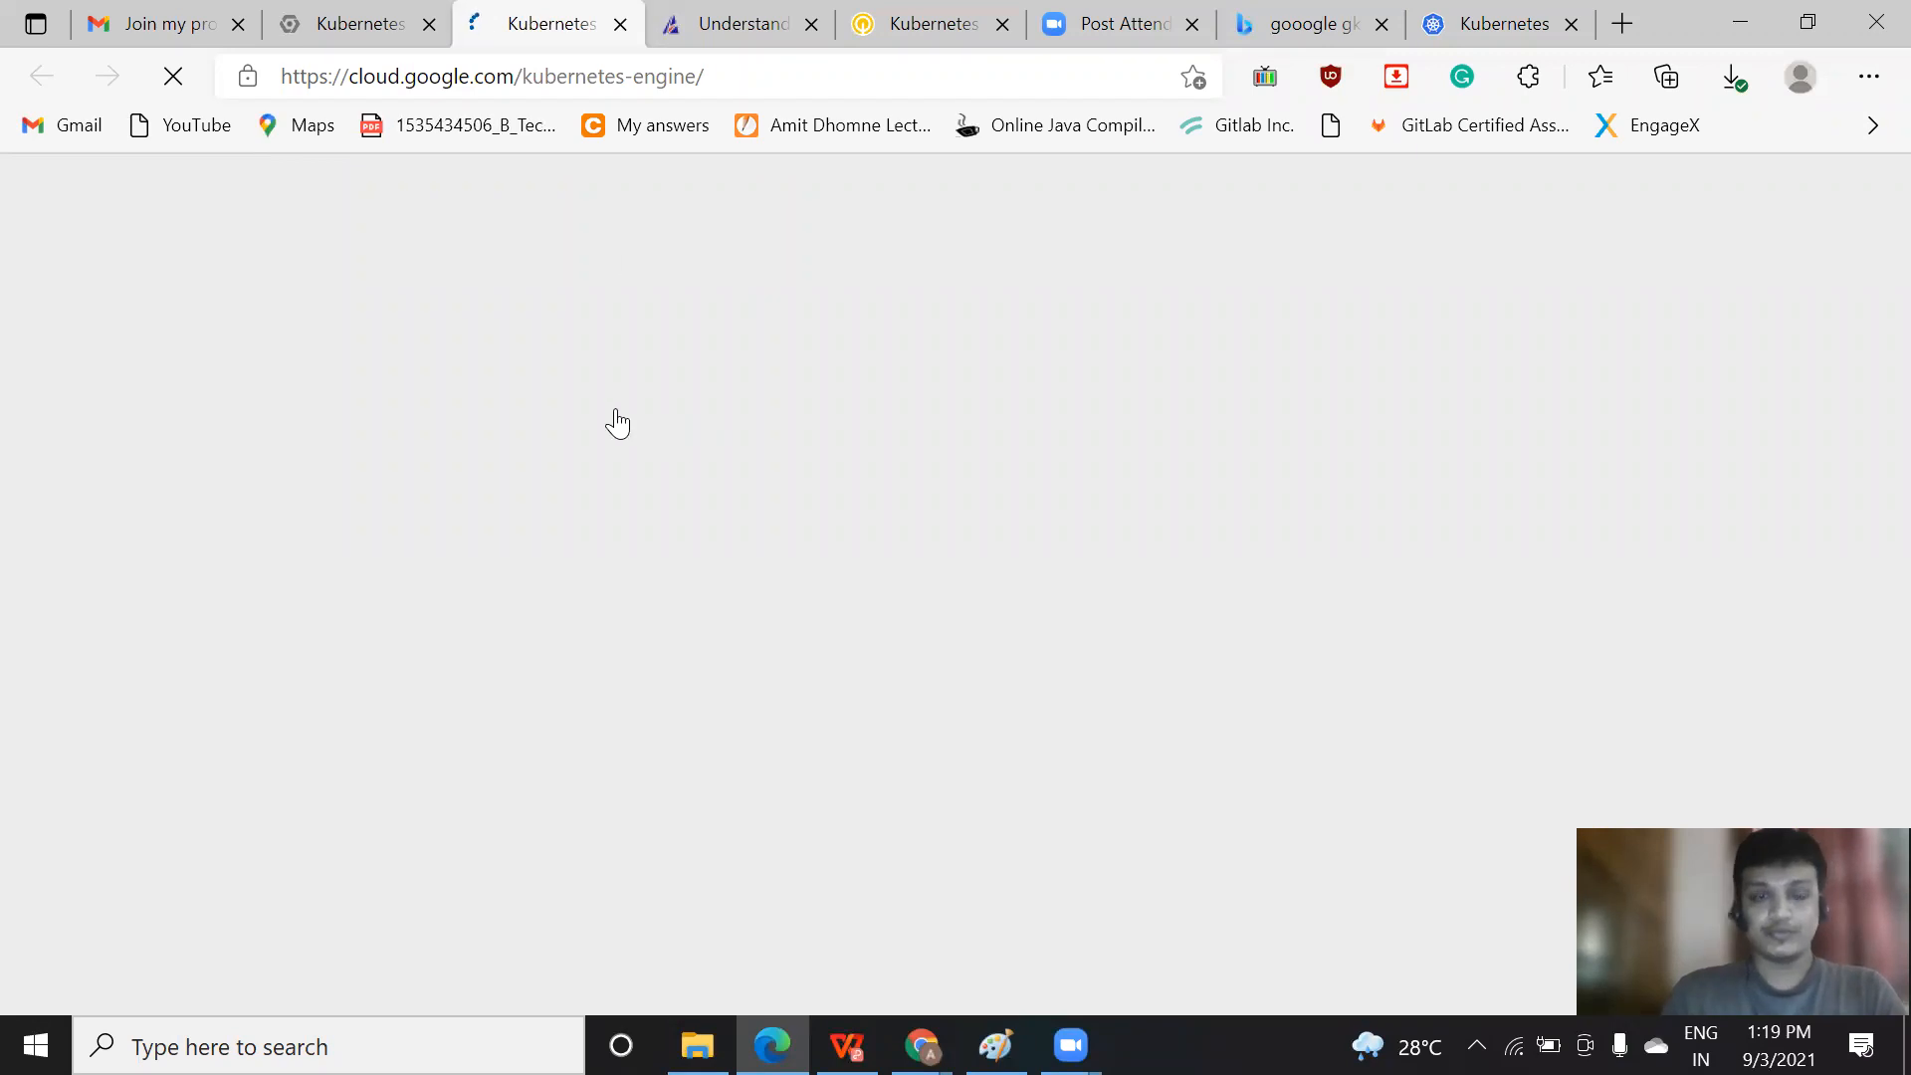
click(328, 32)
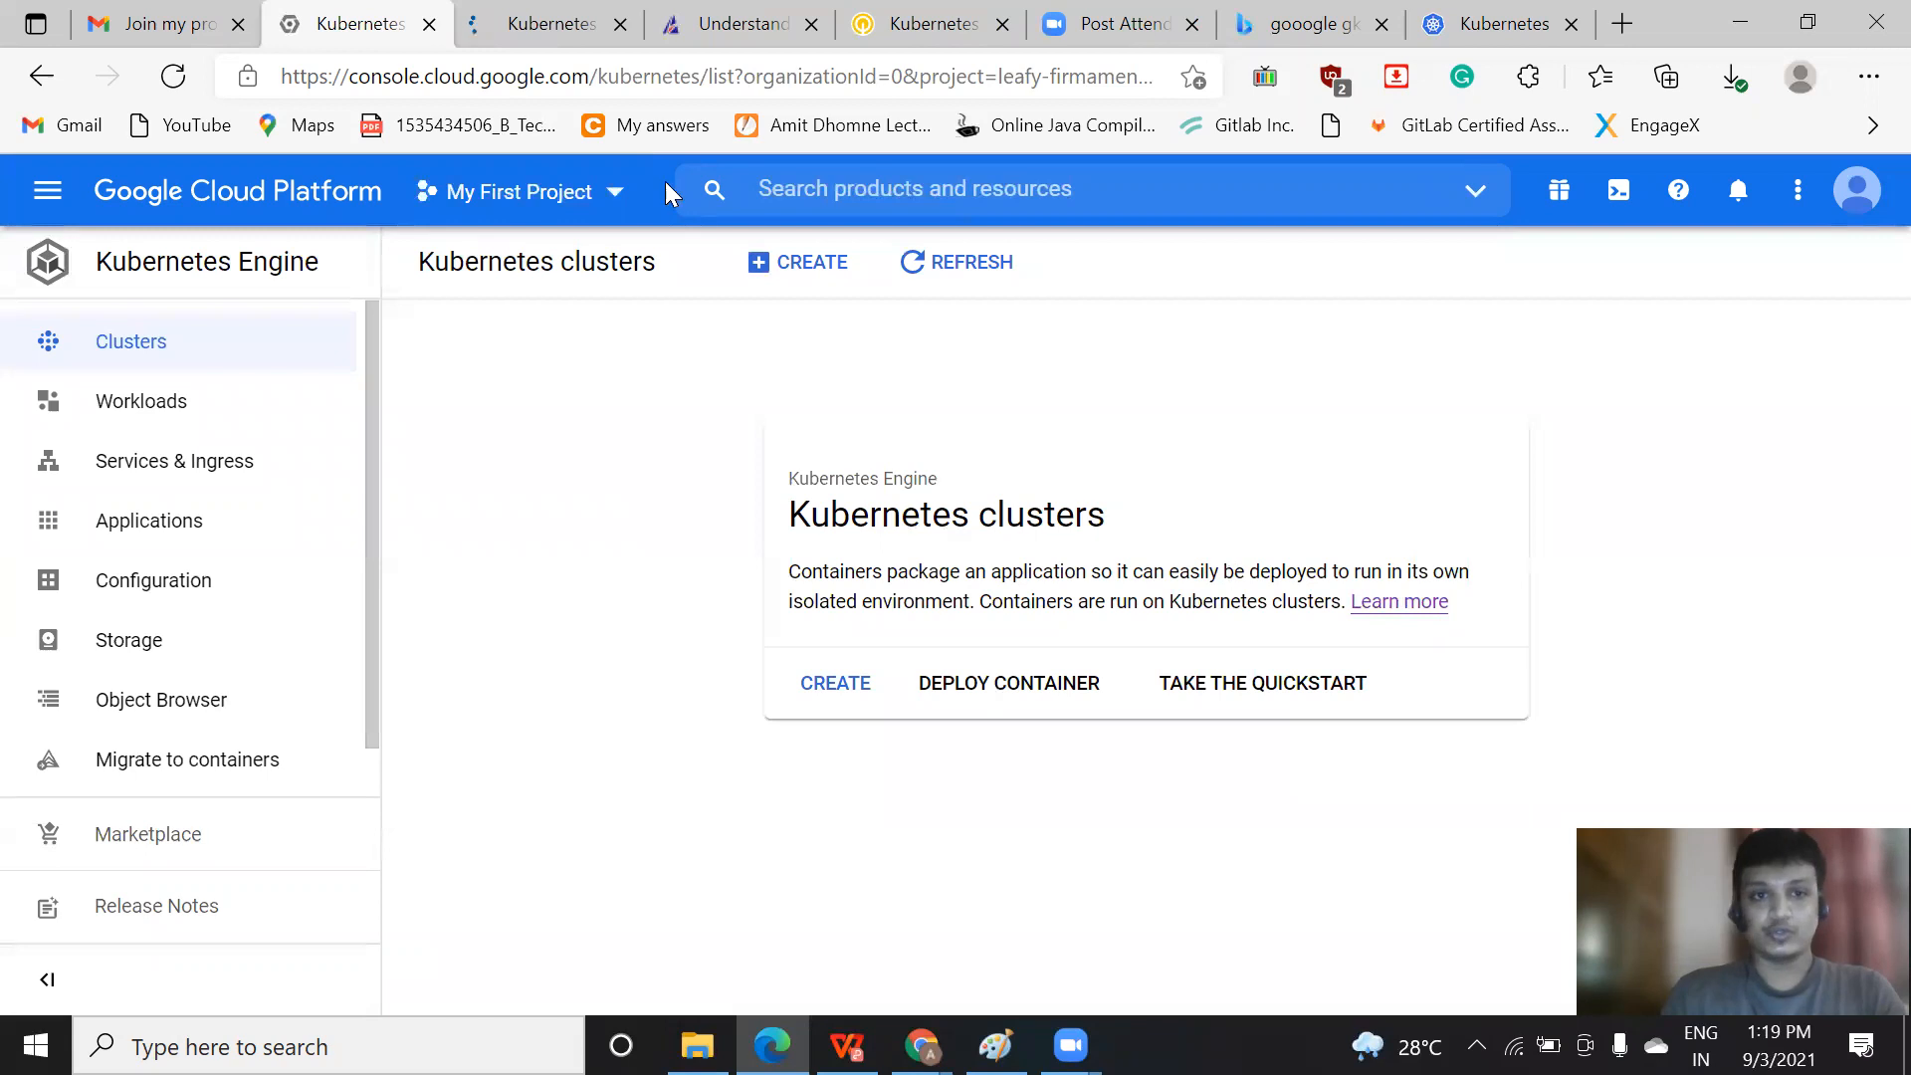
click(550, 27)
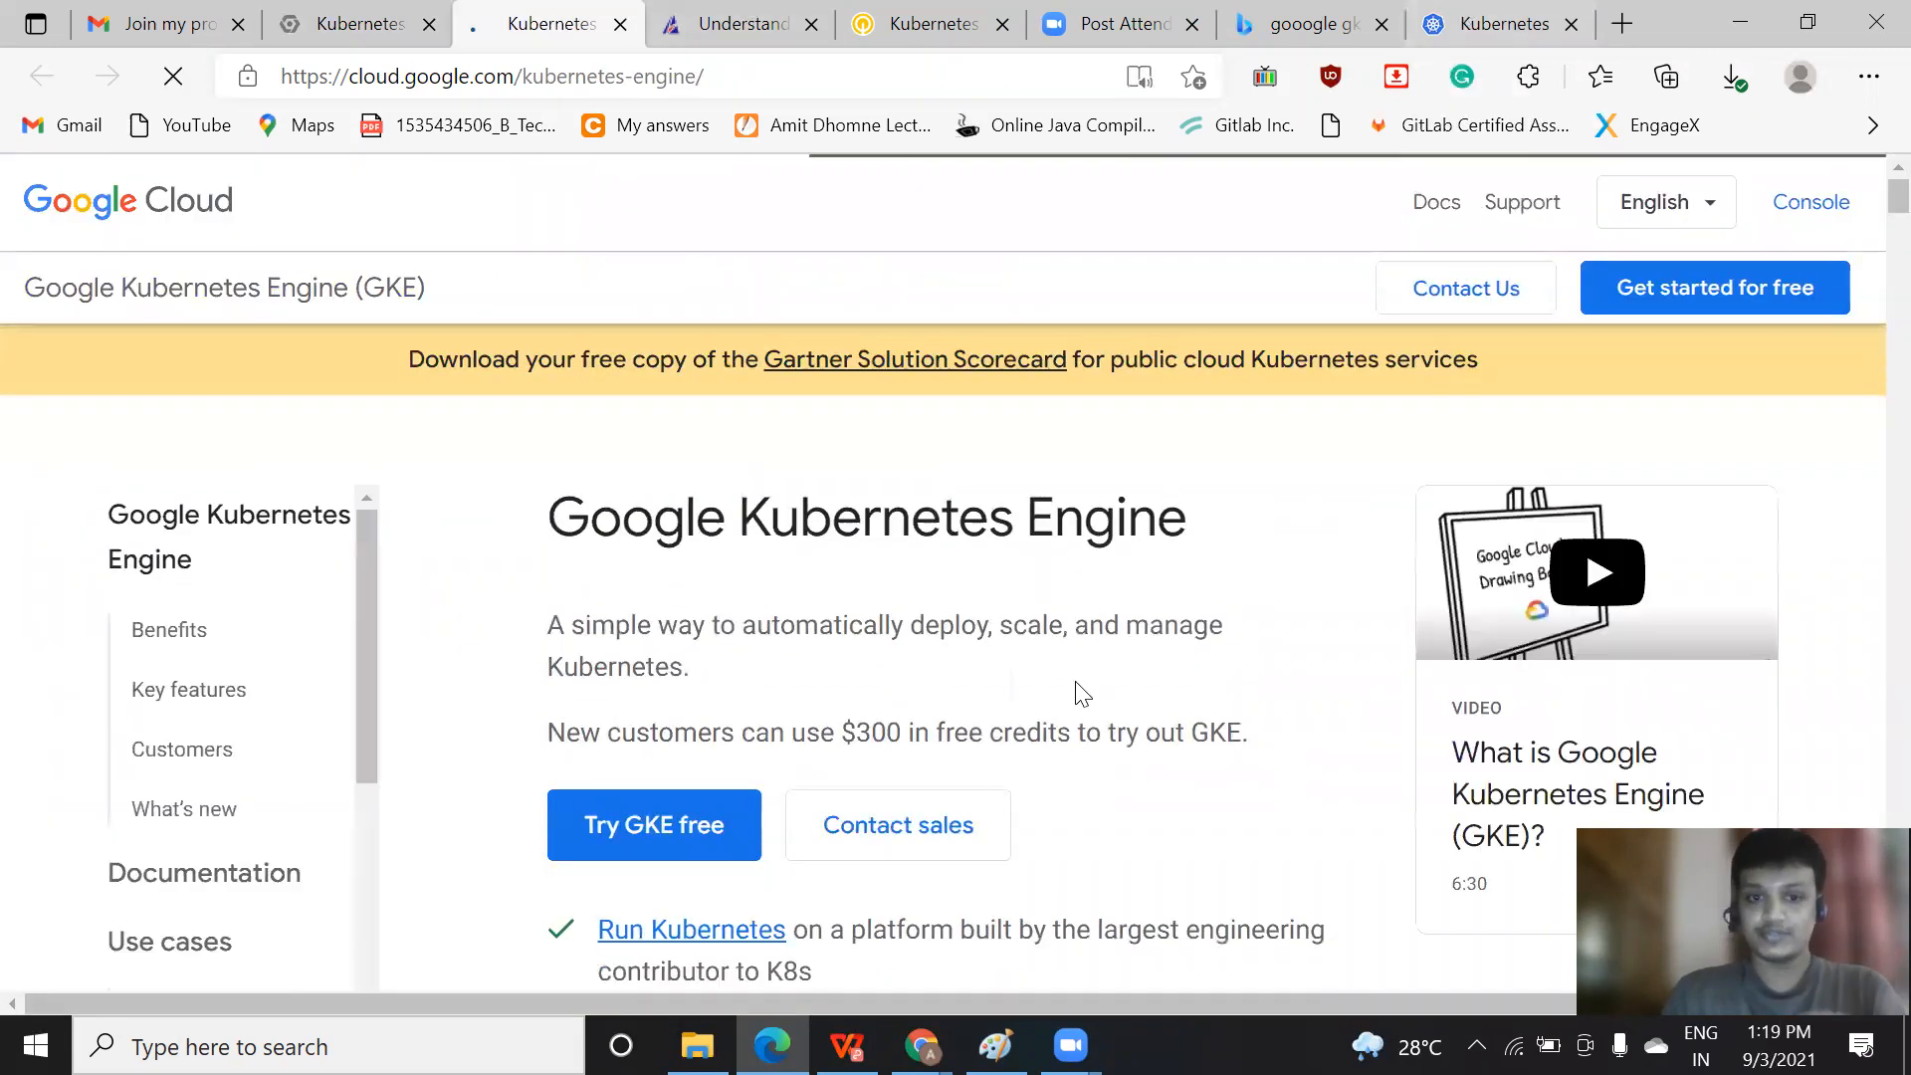
scroll(820, 299, down, 5)
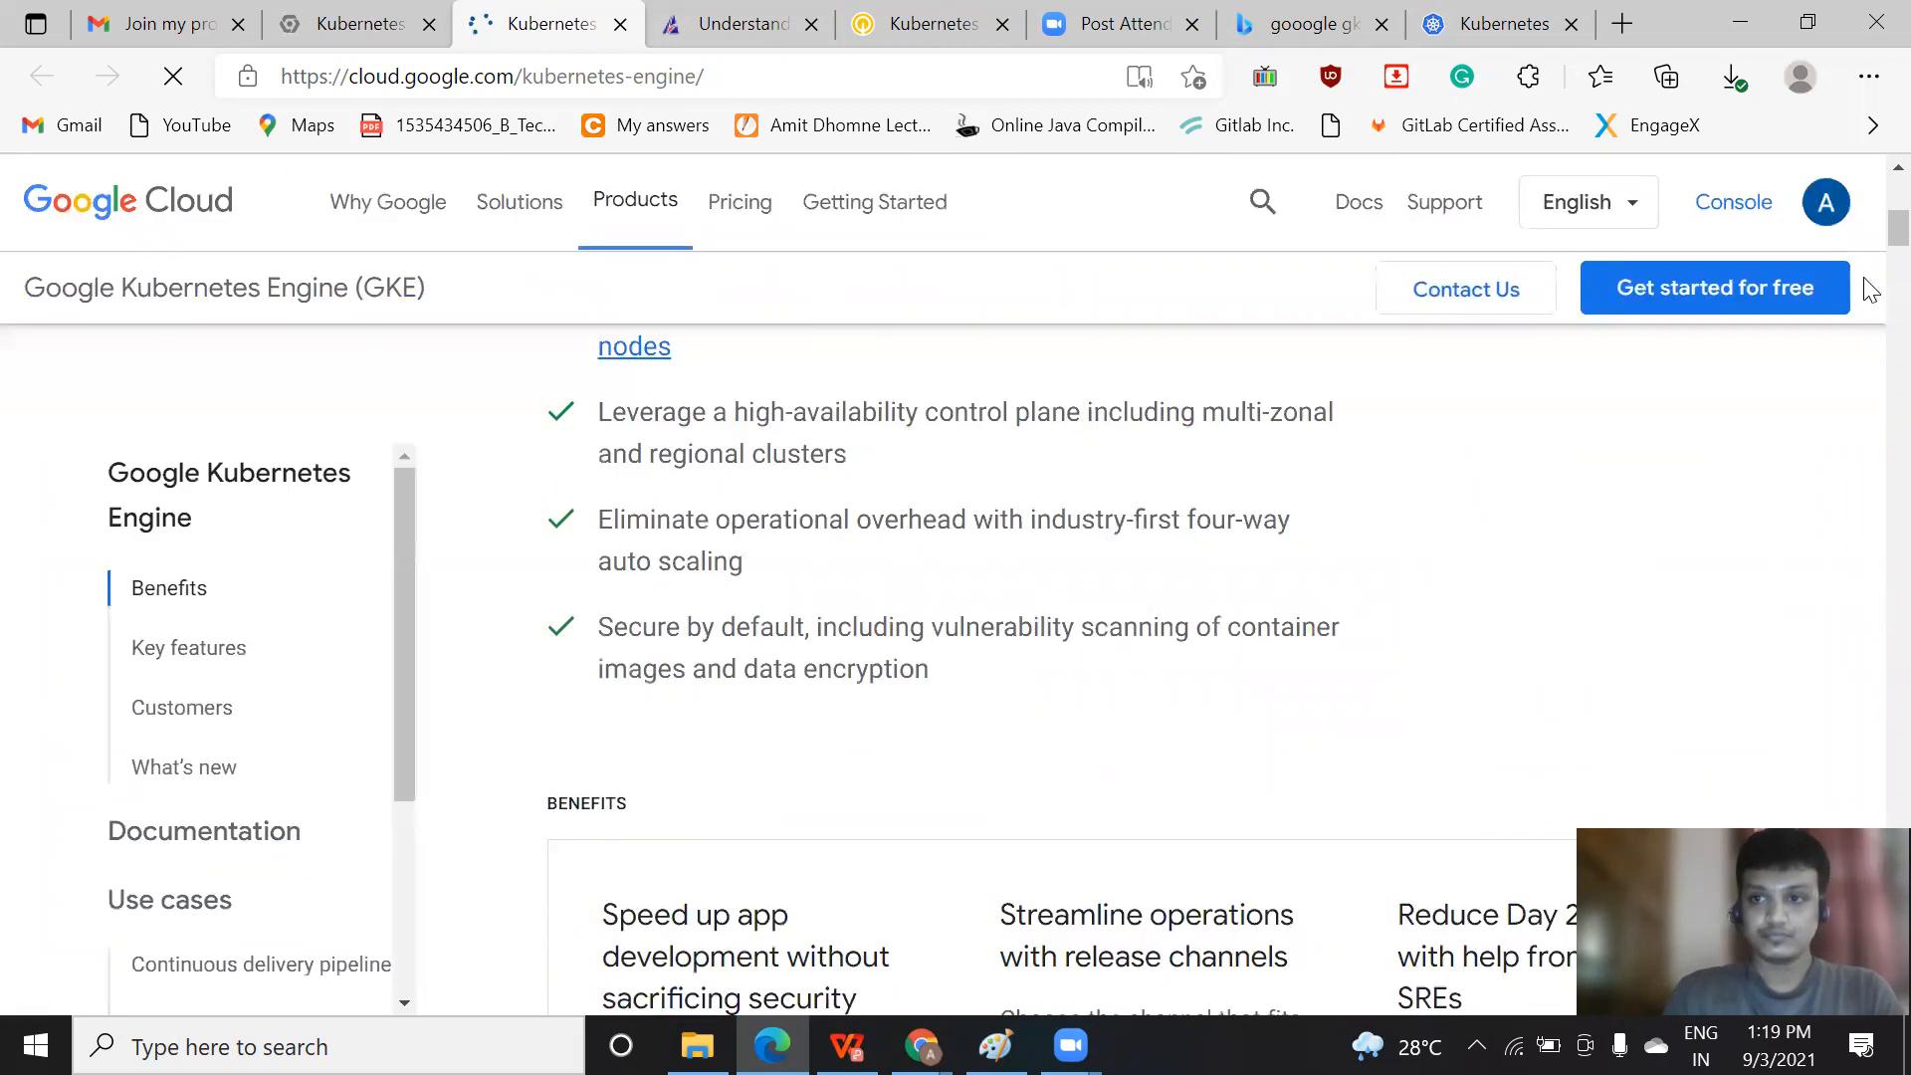
drag(1895, 230, 1894, 218)
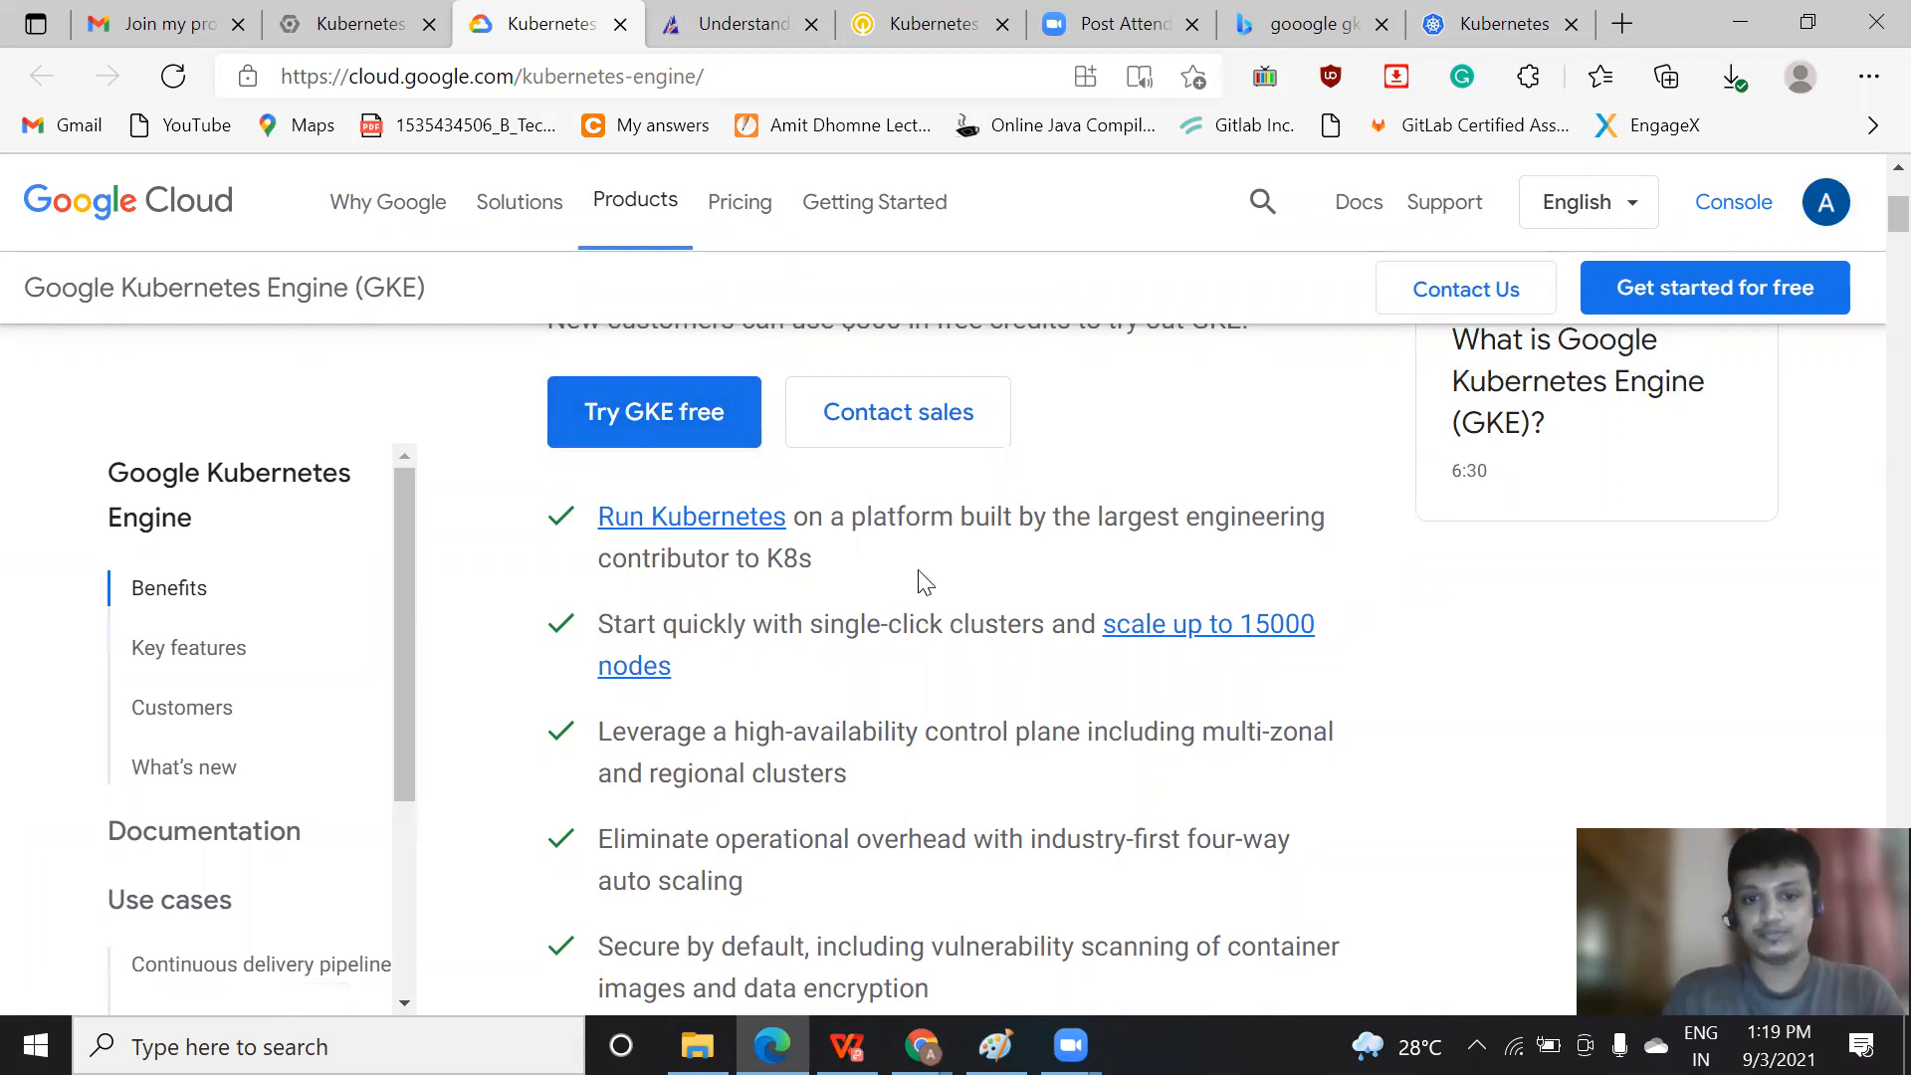
Return to the clusters page, start creating a cluster, and compare the Autopilot and Standard cluster modes
click(343, 23)
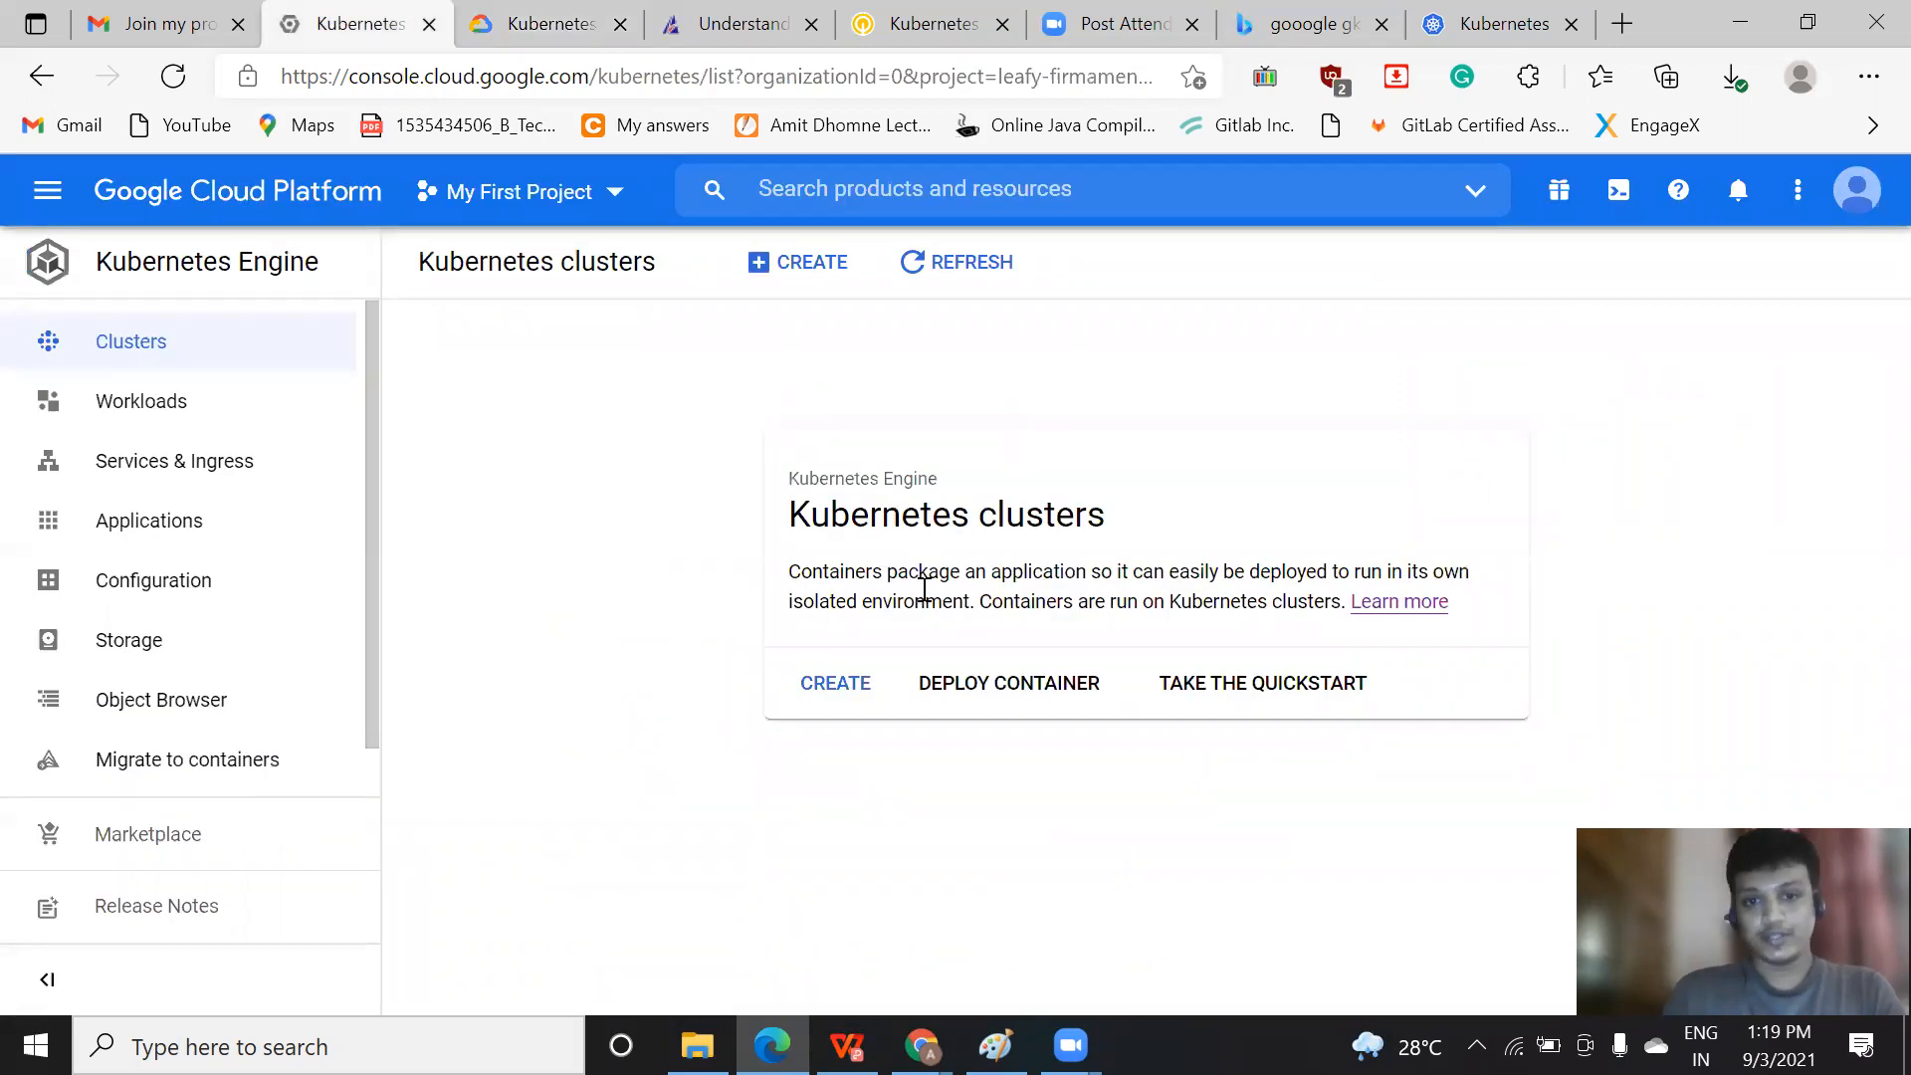
click(853, 687)
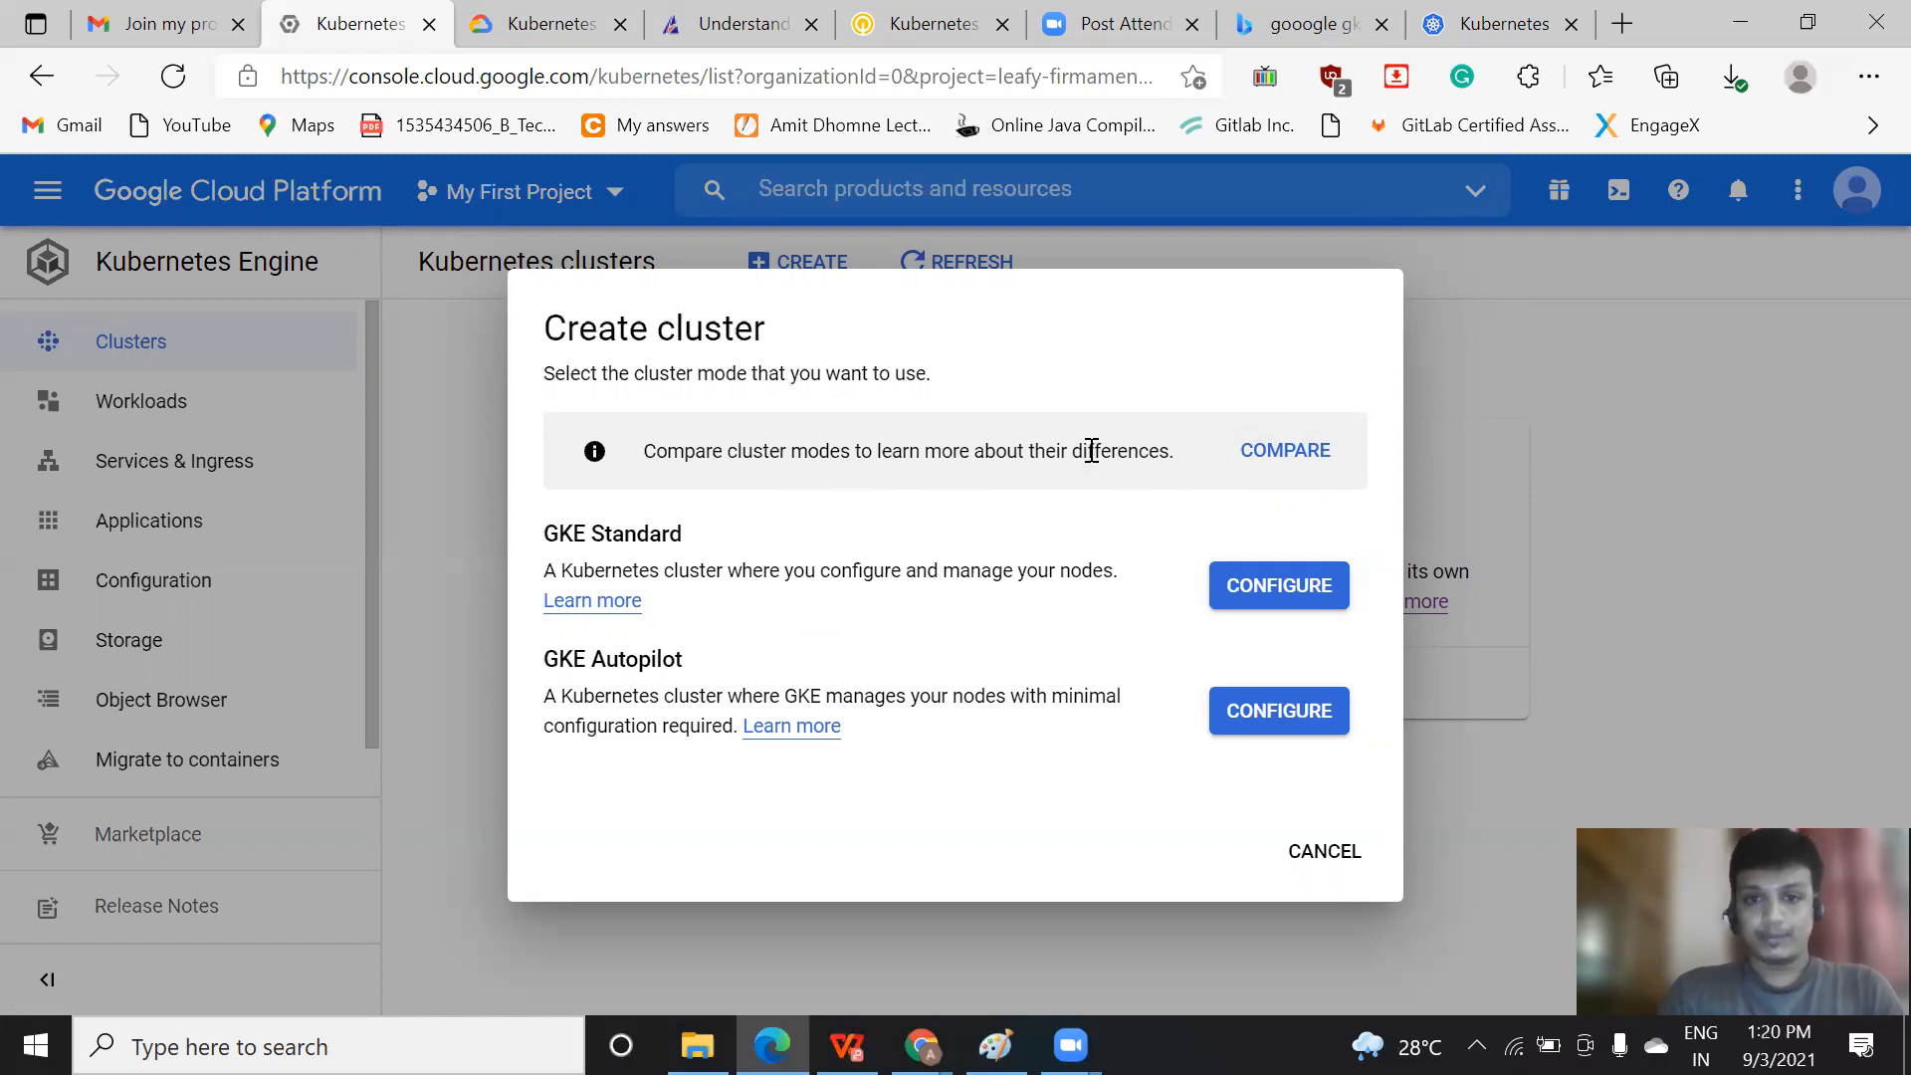
right_click(1272, 464)
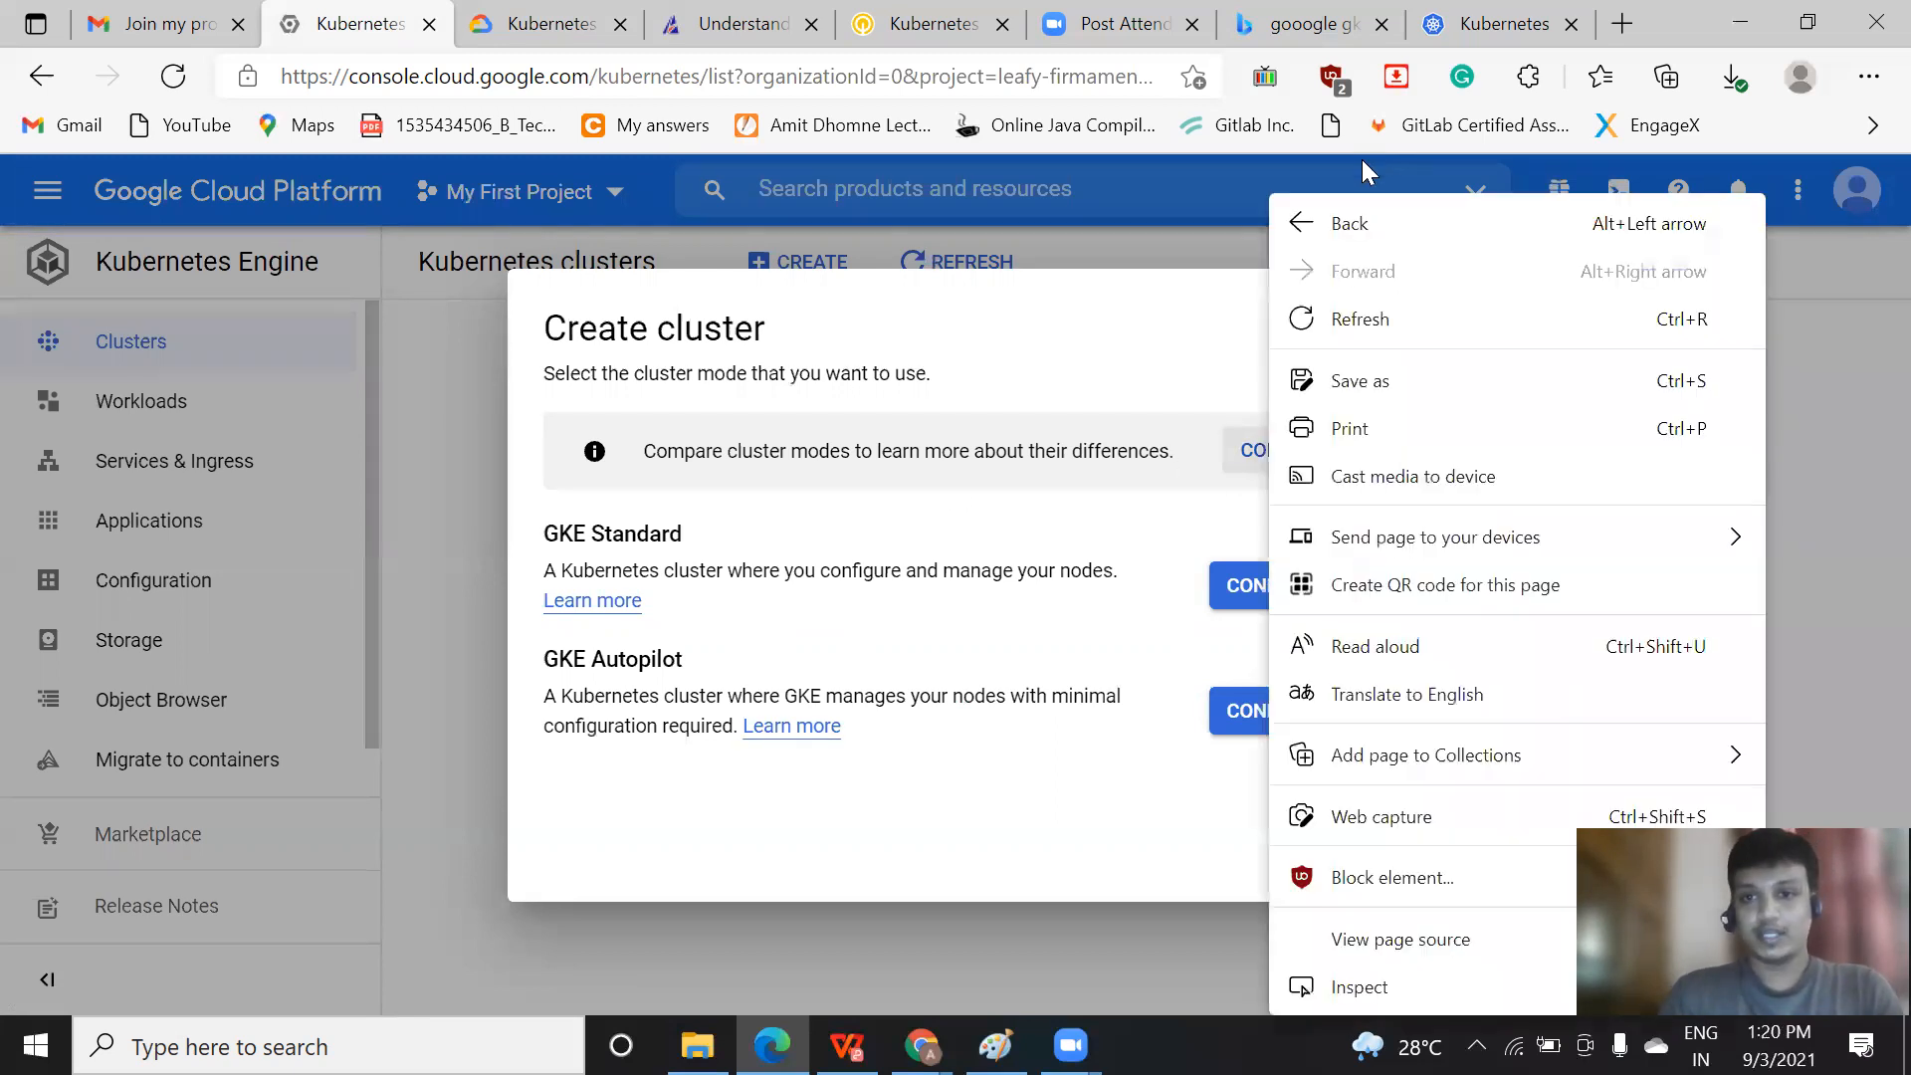
click(1253, 466)
drag(1495, 468, 1501, 694)
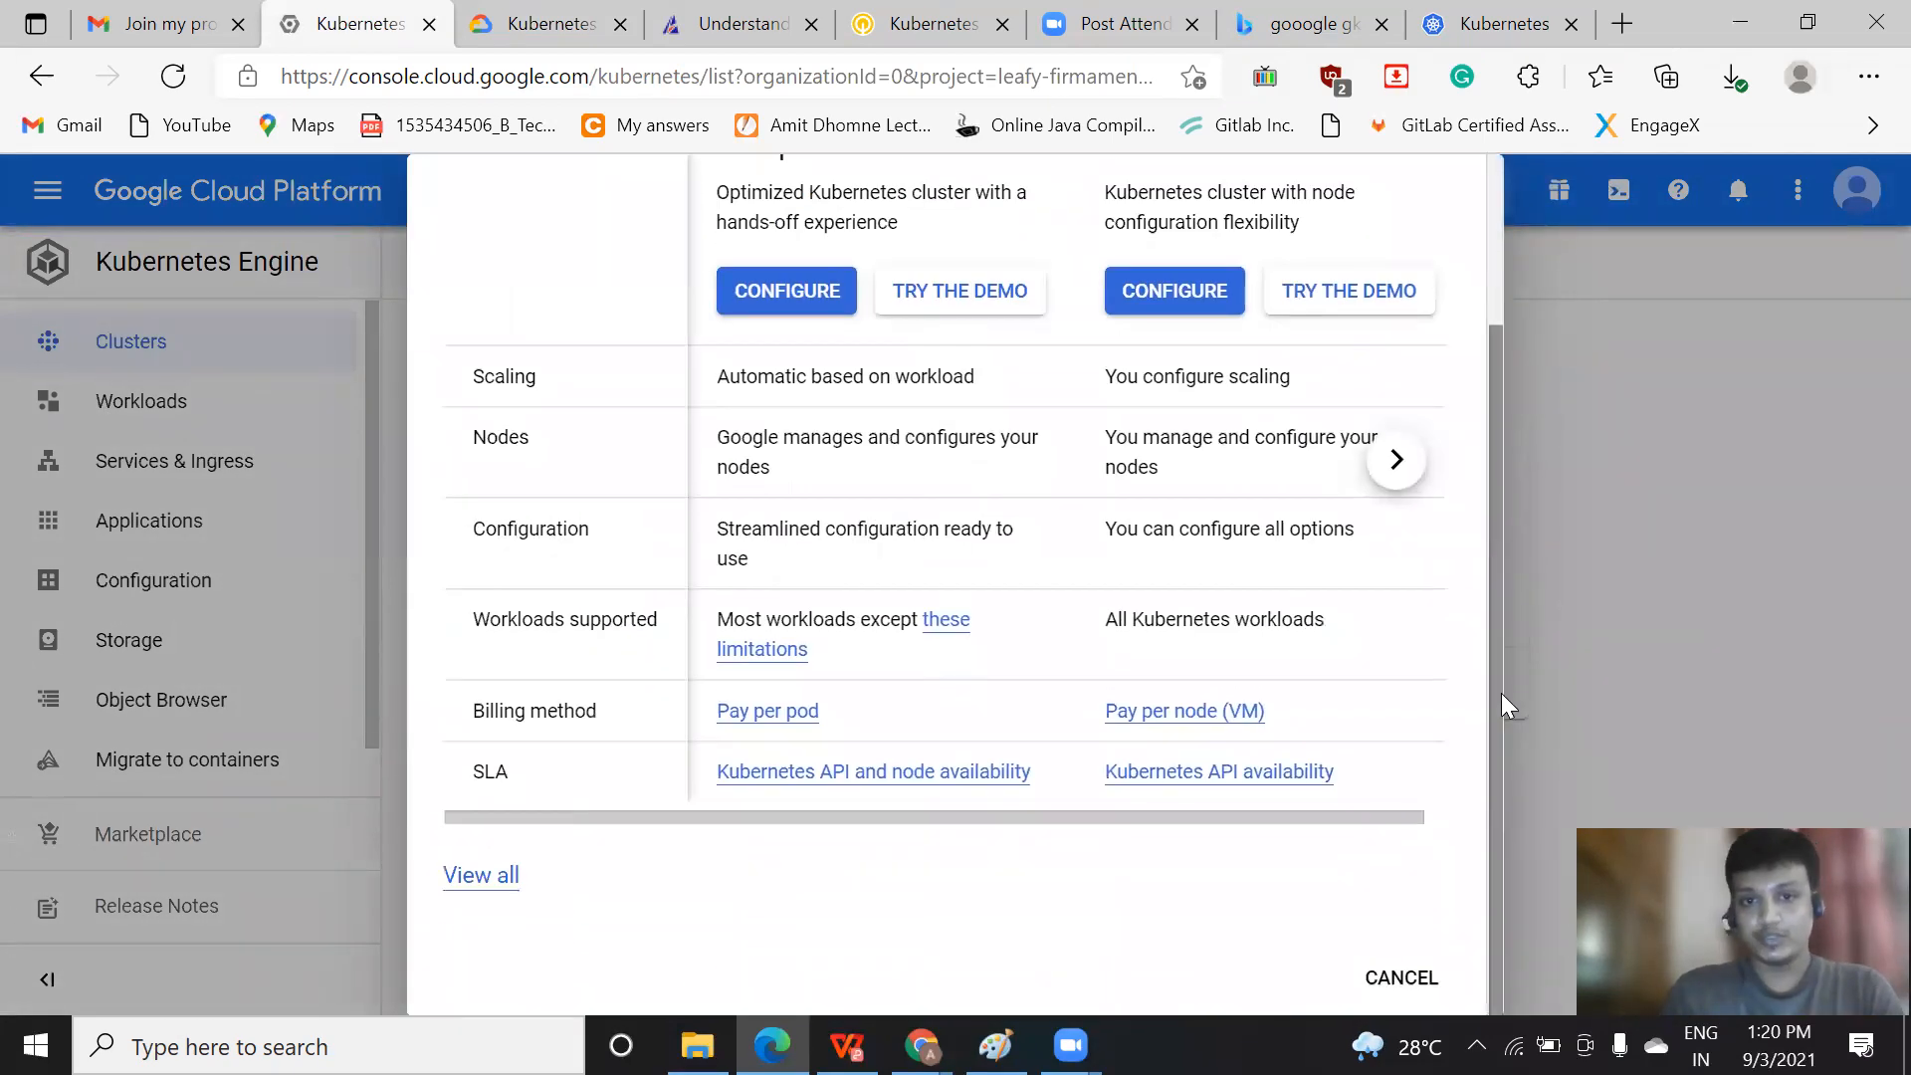
drag(1499, 693, 1497, 601)
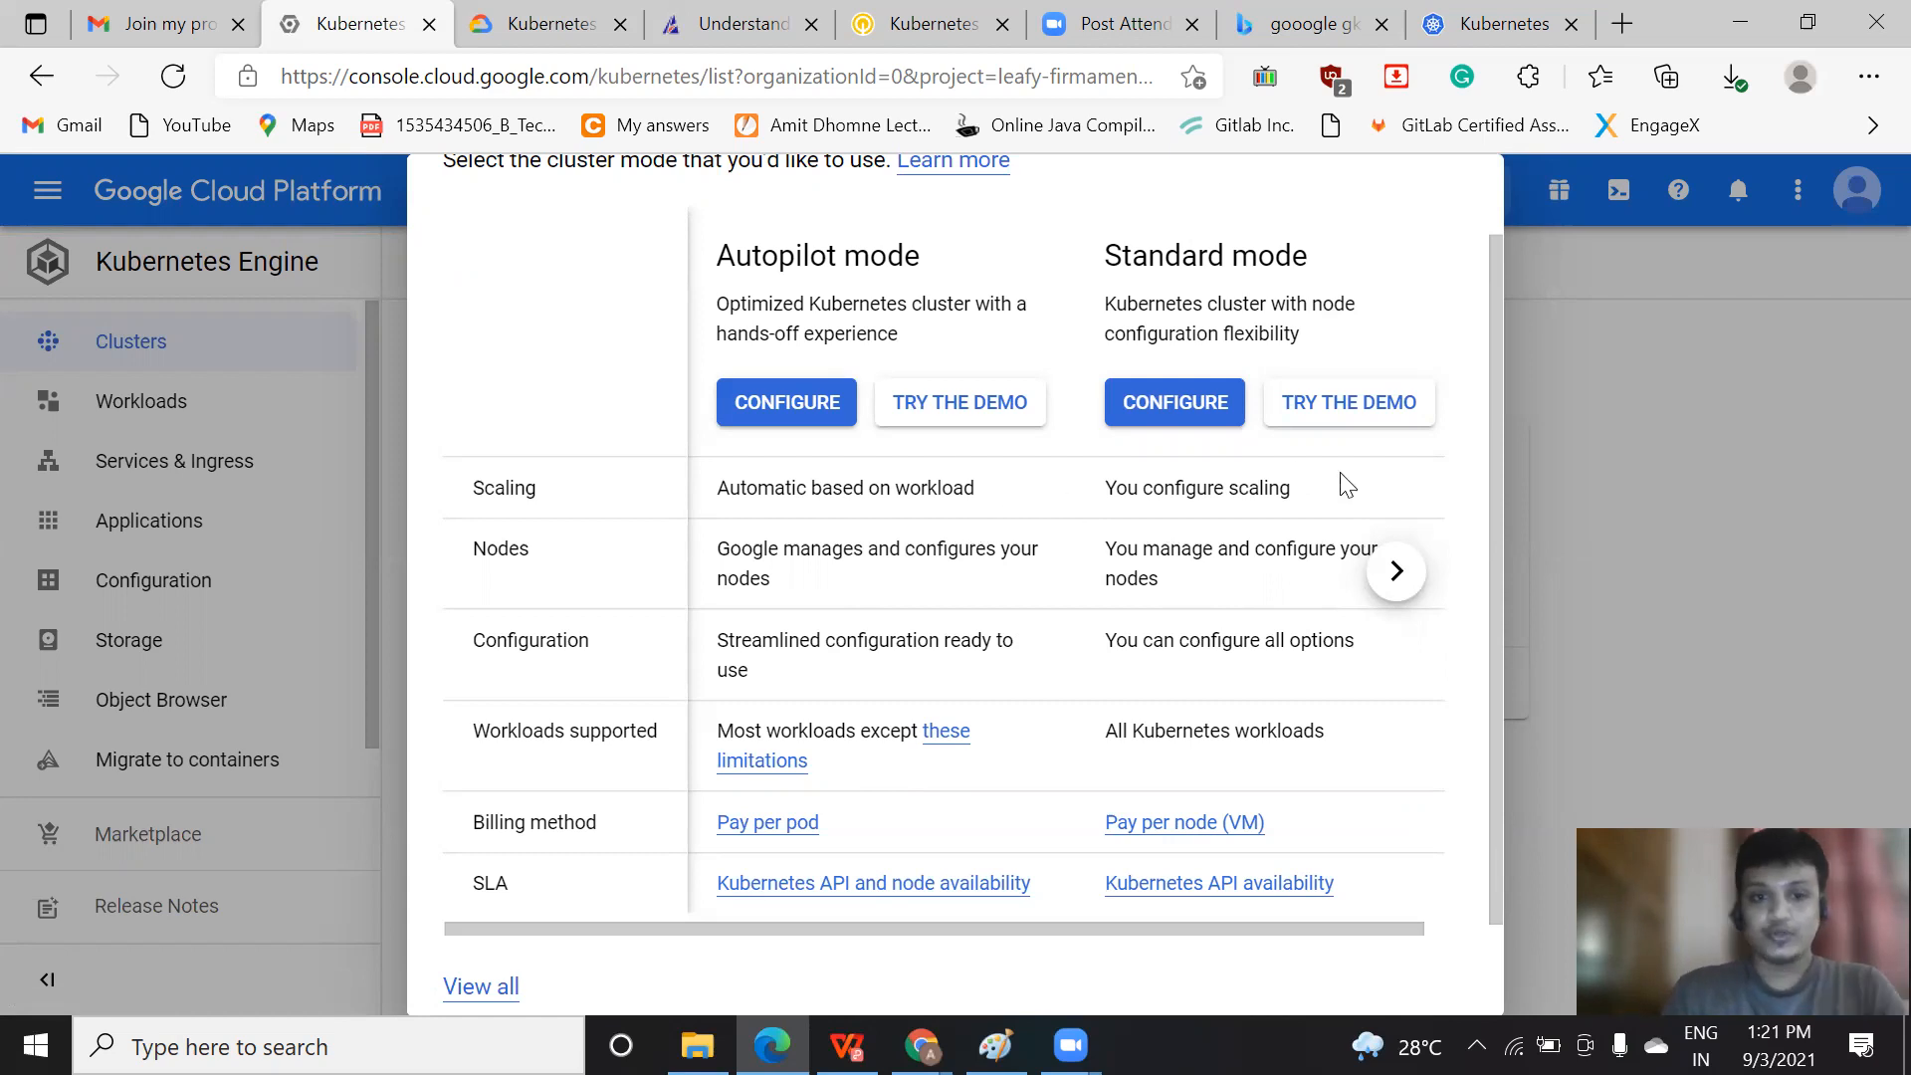
drag(1493, 798, 1493, 918)
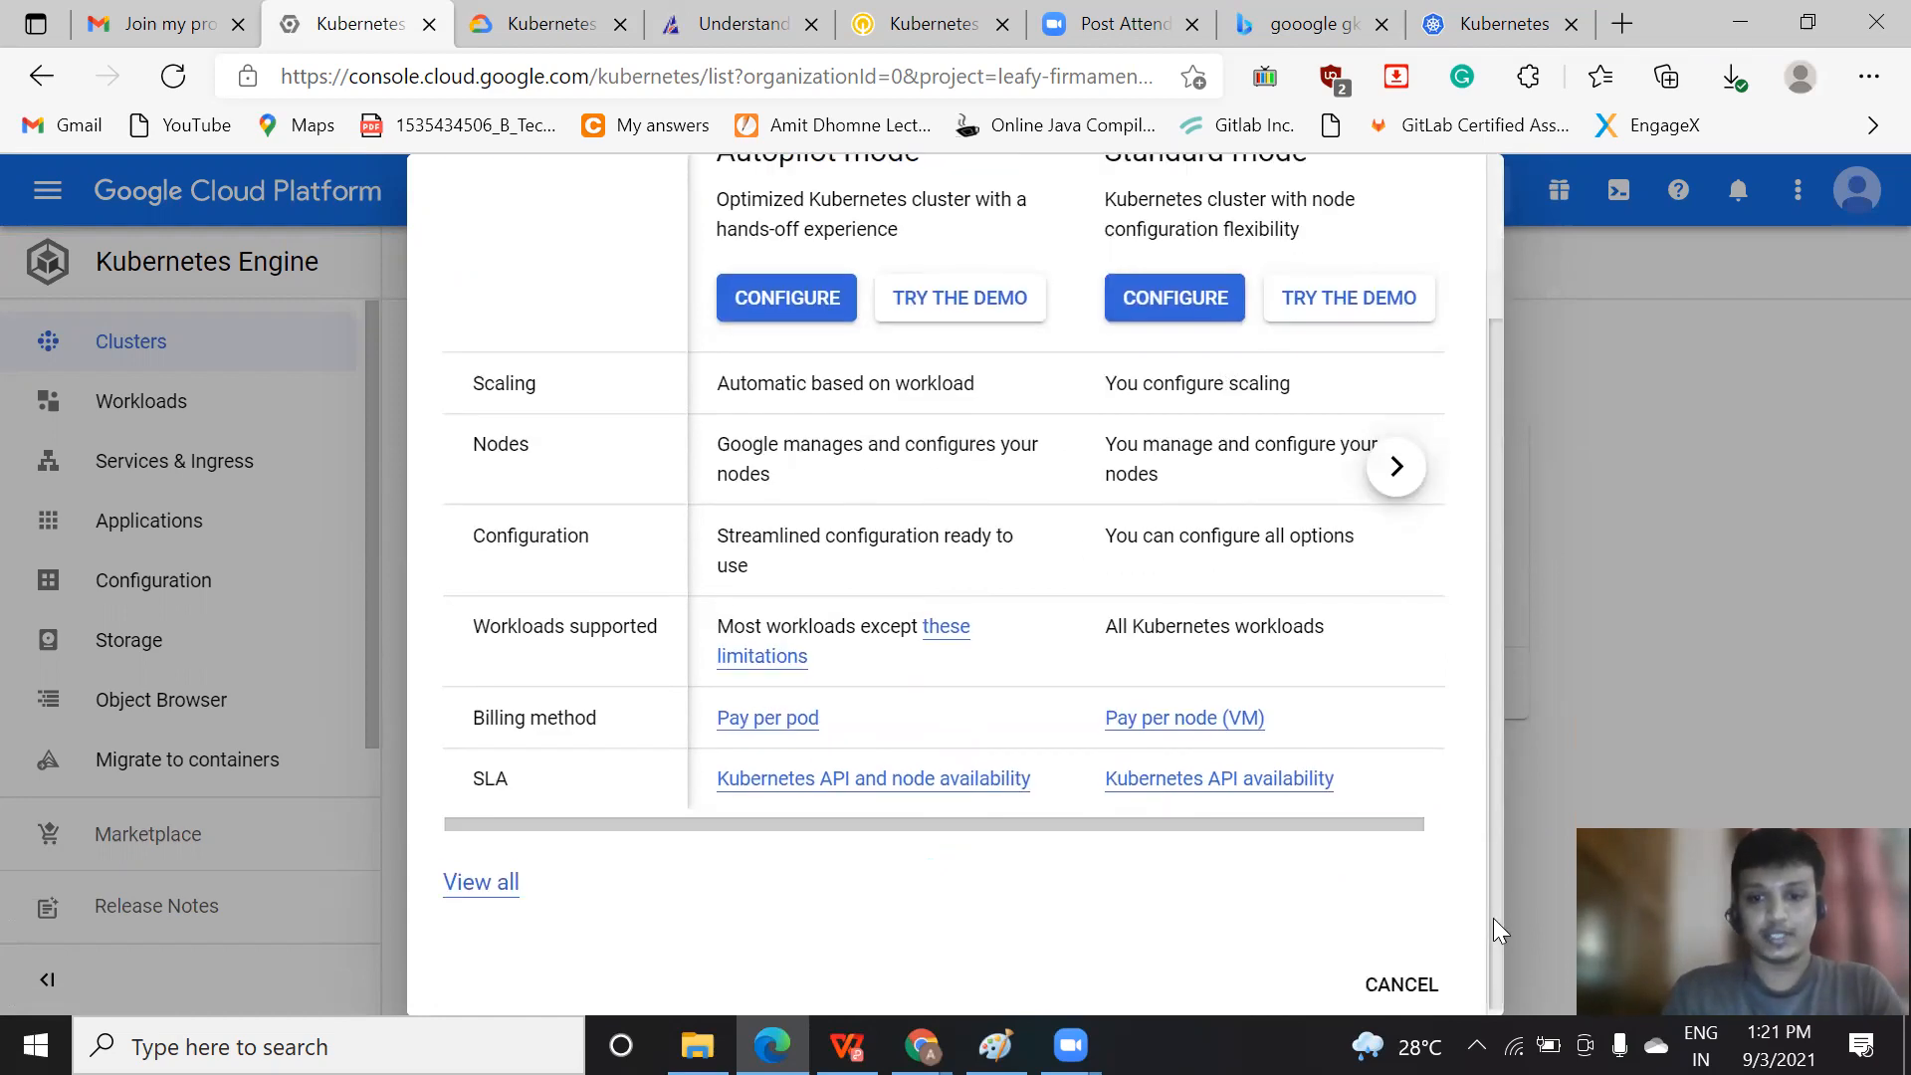
click(1714, 545)
Start a new cluster and choose to configure it in GKE Standard mode
click(818, 689)
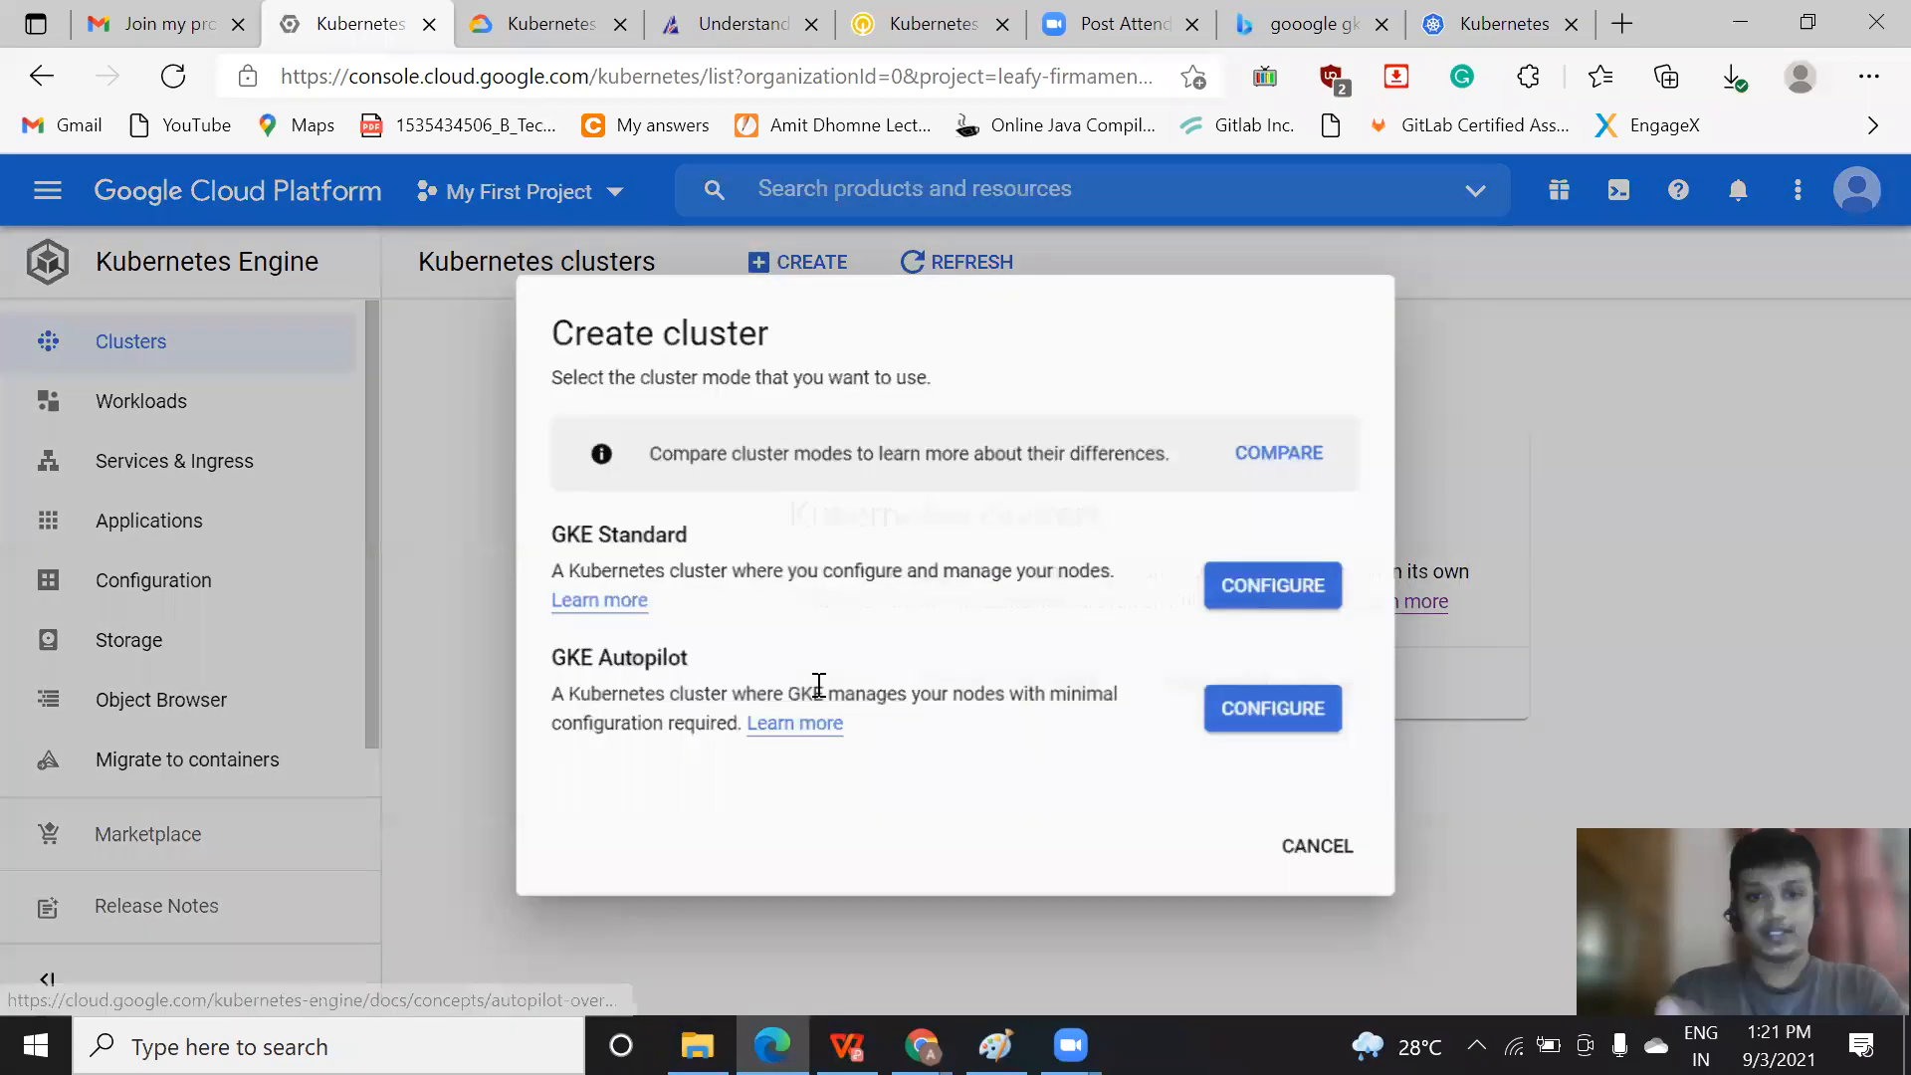
click(1292, 589)
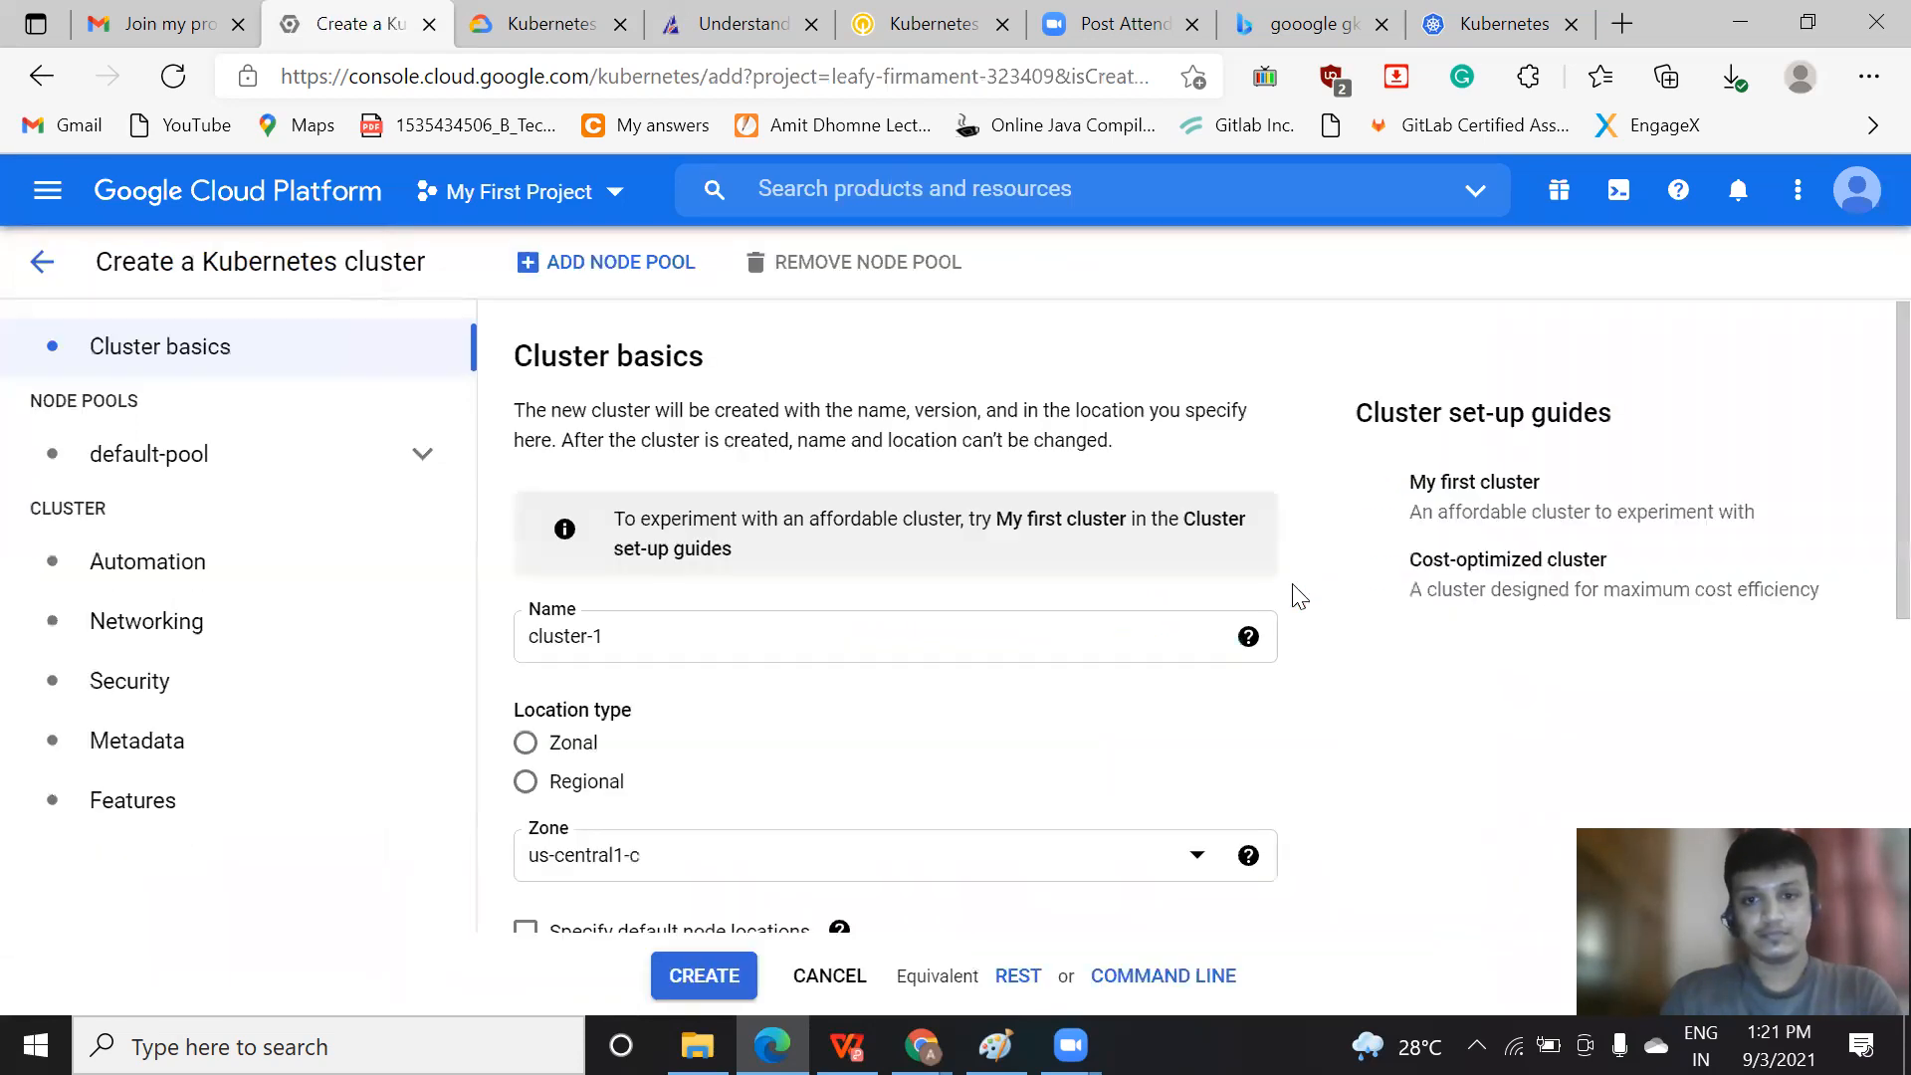
Dismiss the new cluster creation tour and restore the cluster name to cluster-1 after trying to retype it
drag(725, 643, 465, 640)
key(BackSpace)
text(Clus)
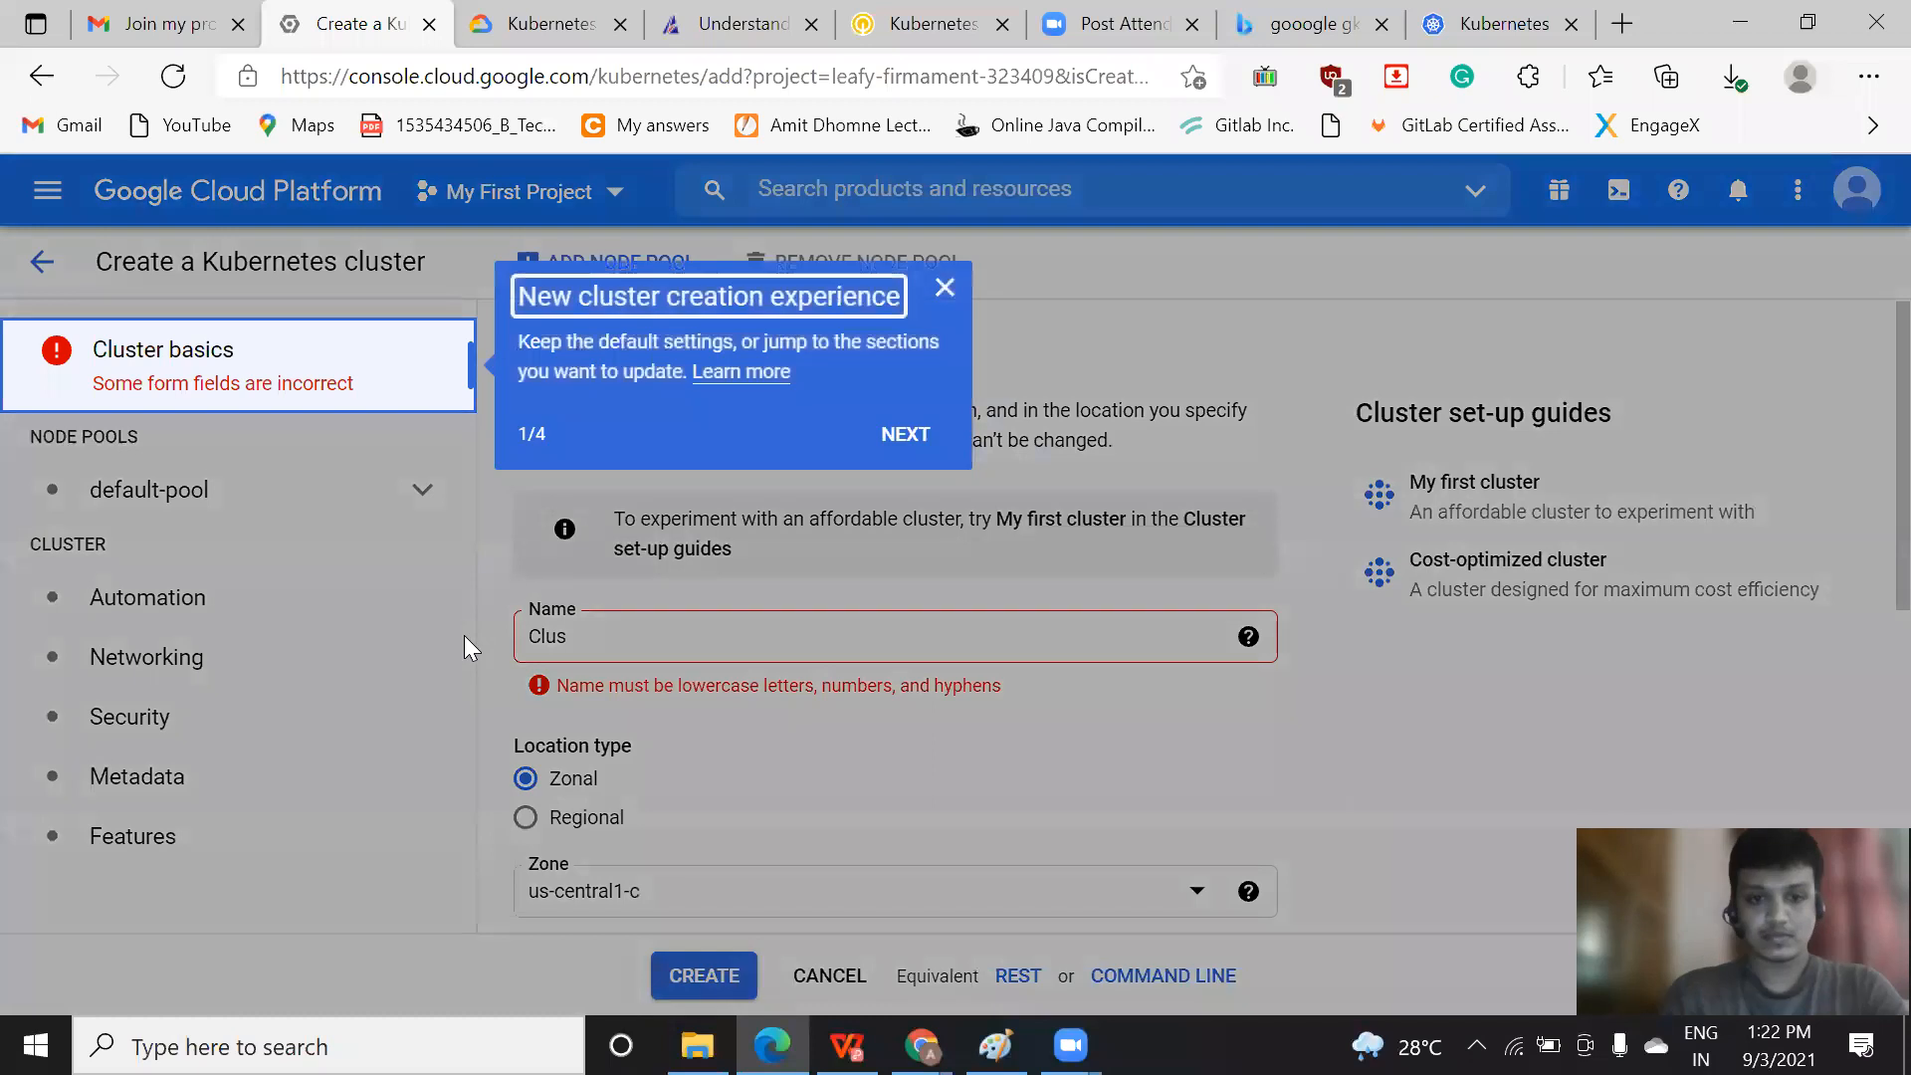
click(944, 287)
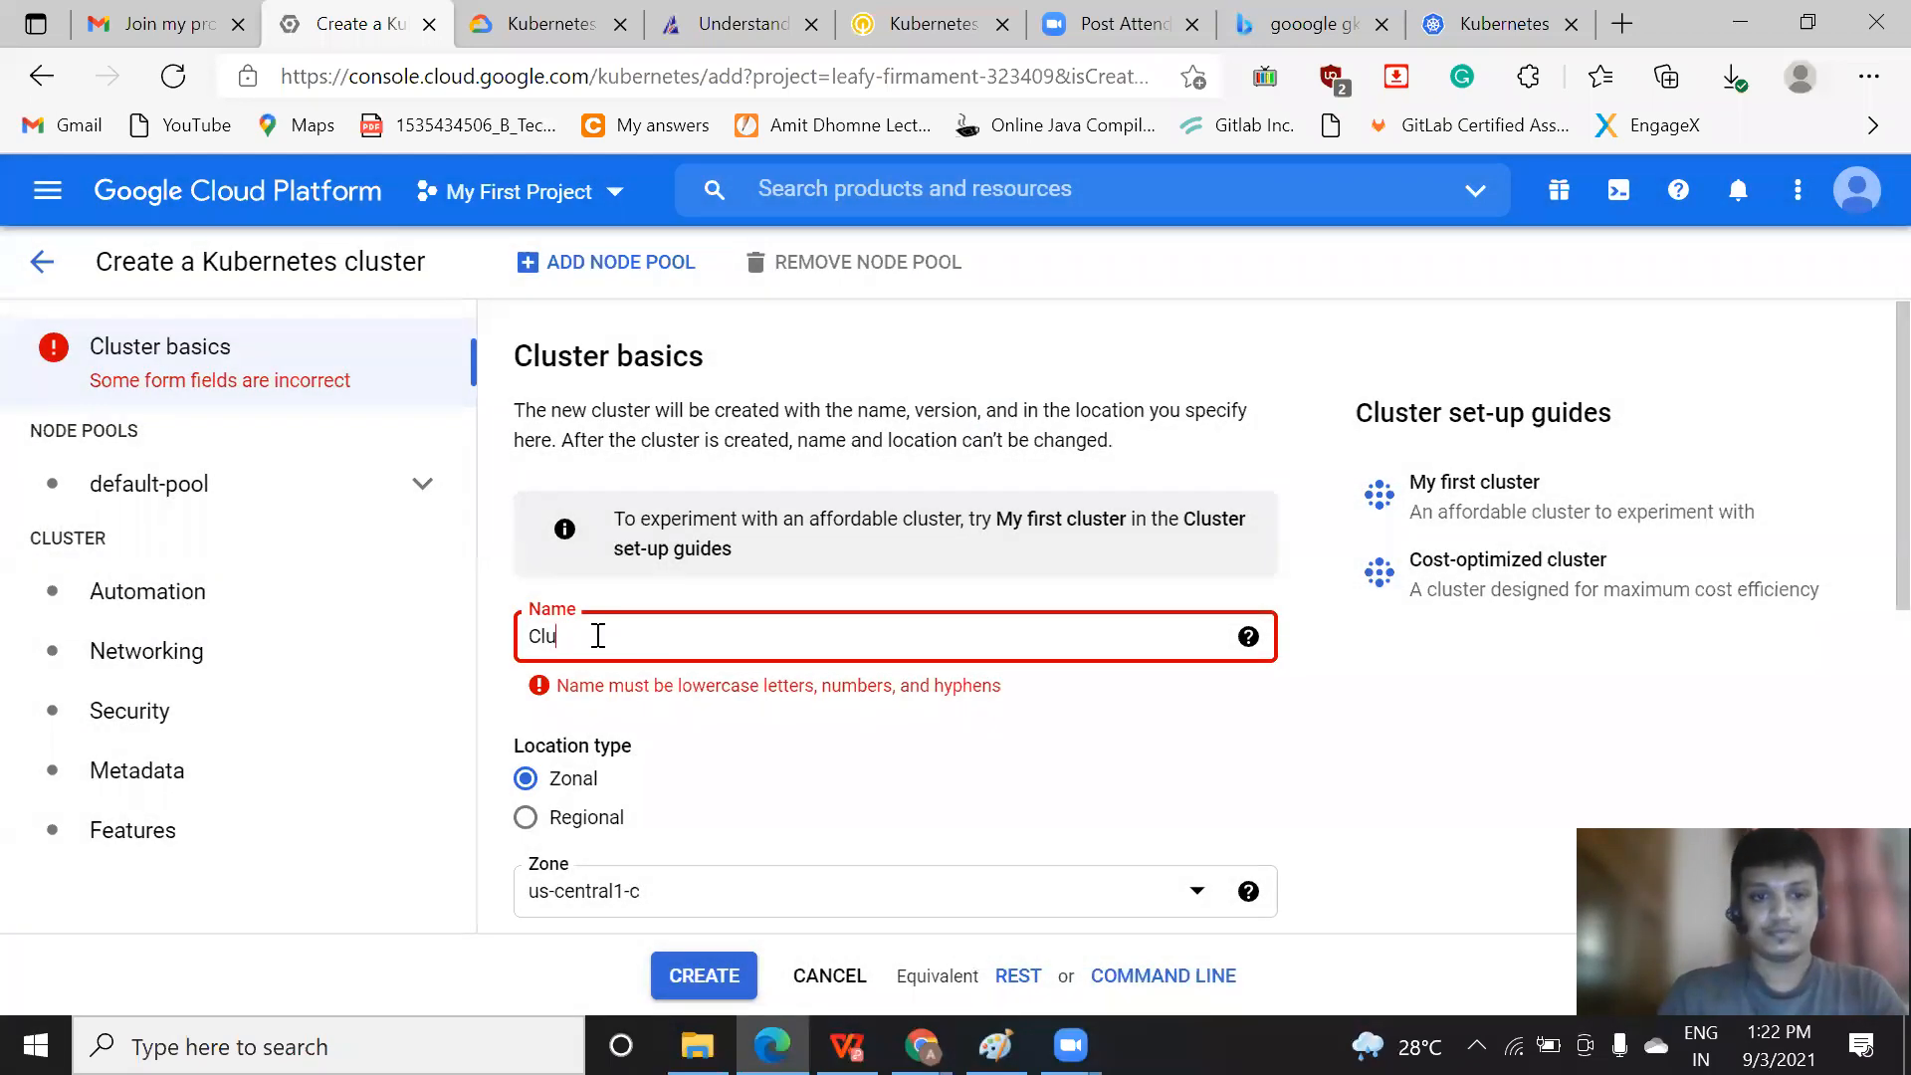
key(BackSpace)
key(BackSpace)
key(ctrl+z)
key(ctrl+z)
key(ctrl+z)
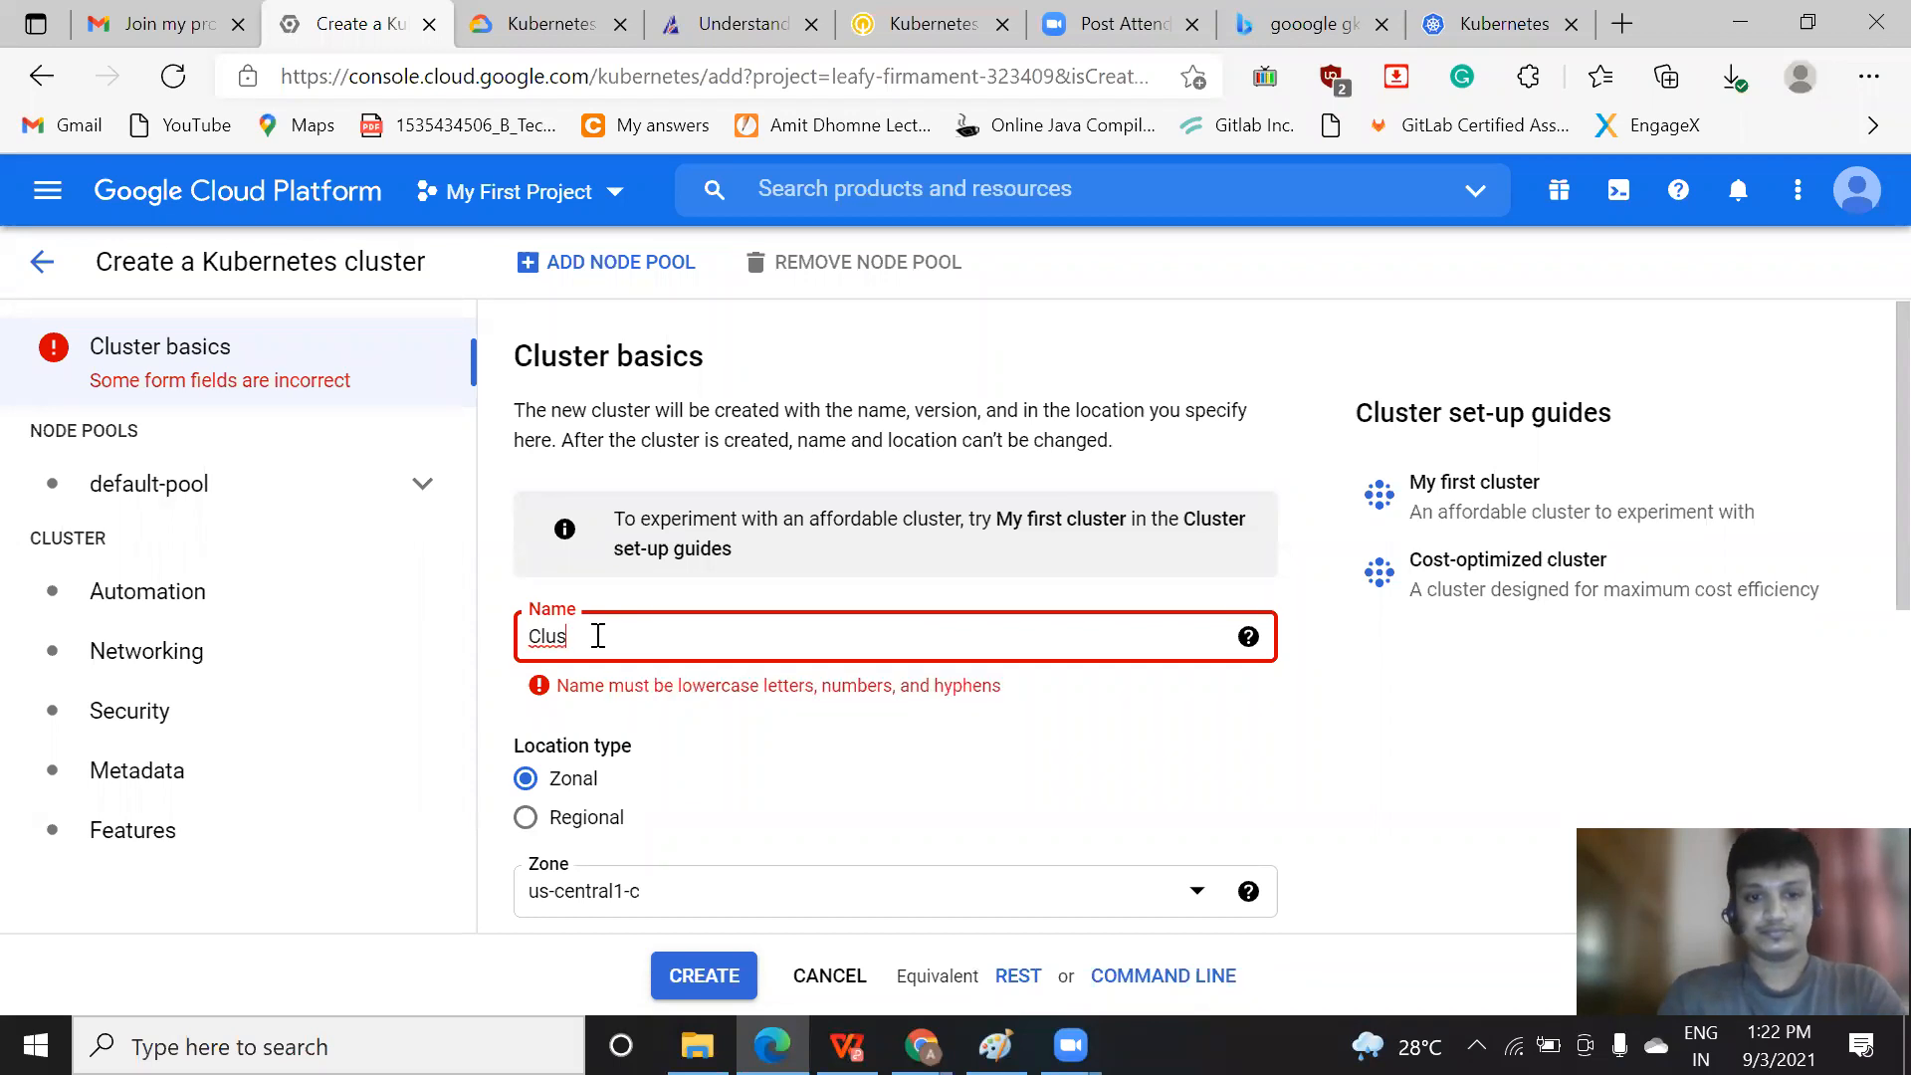
Extend the cluster name to cluster-1intellipaatproject
click(631, 637)
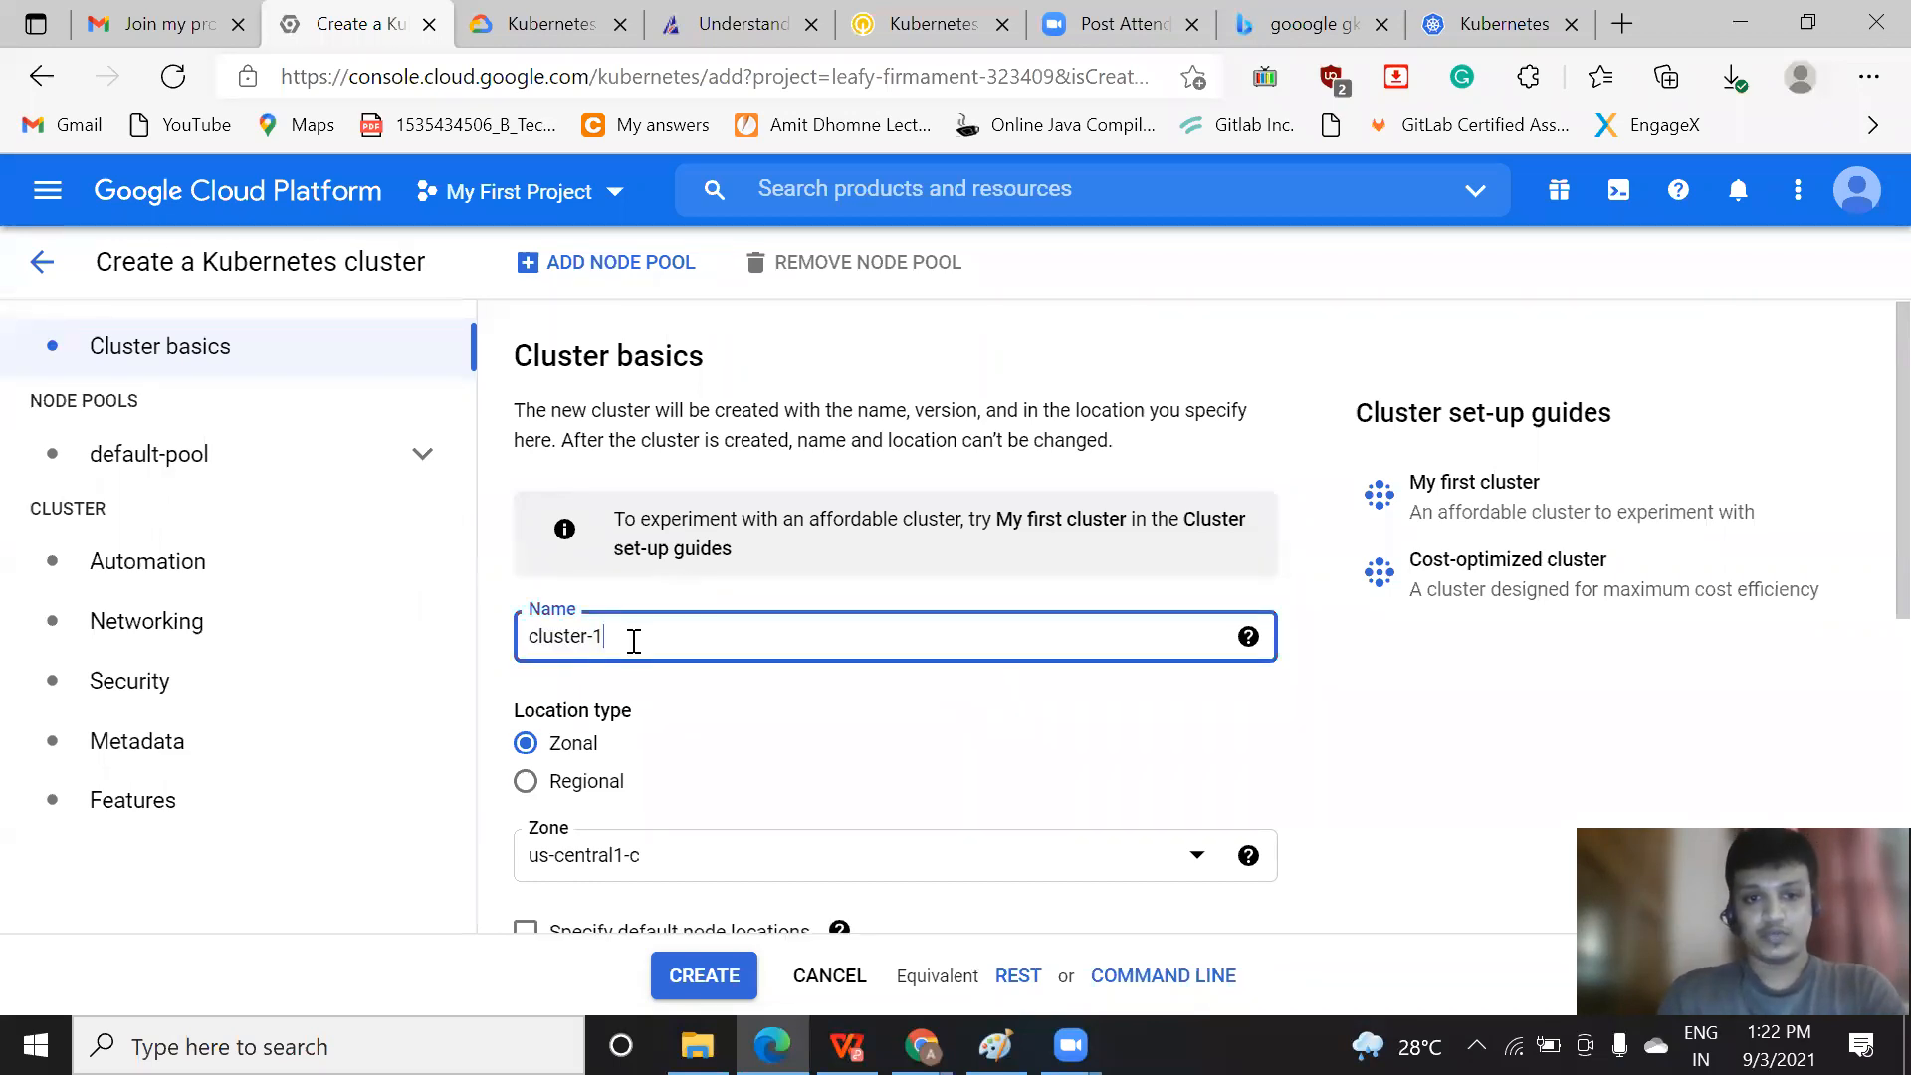
text(-)
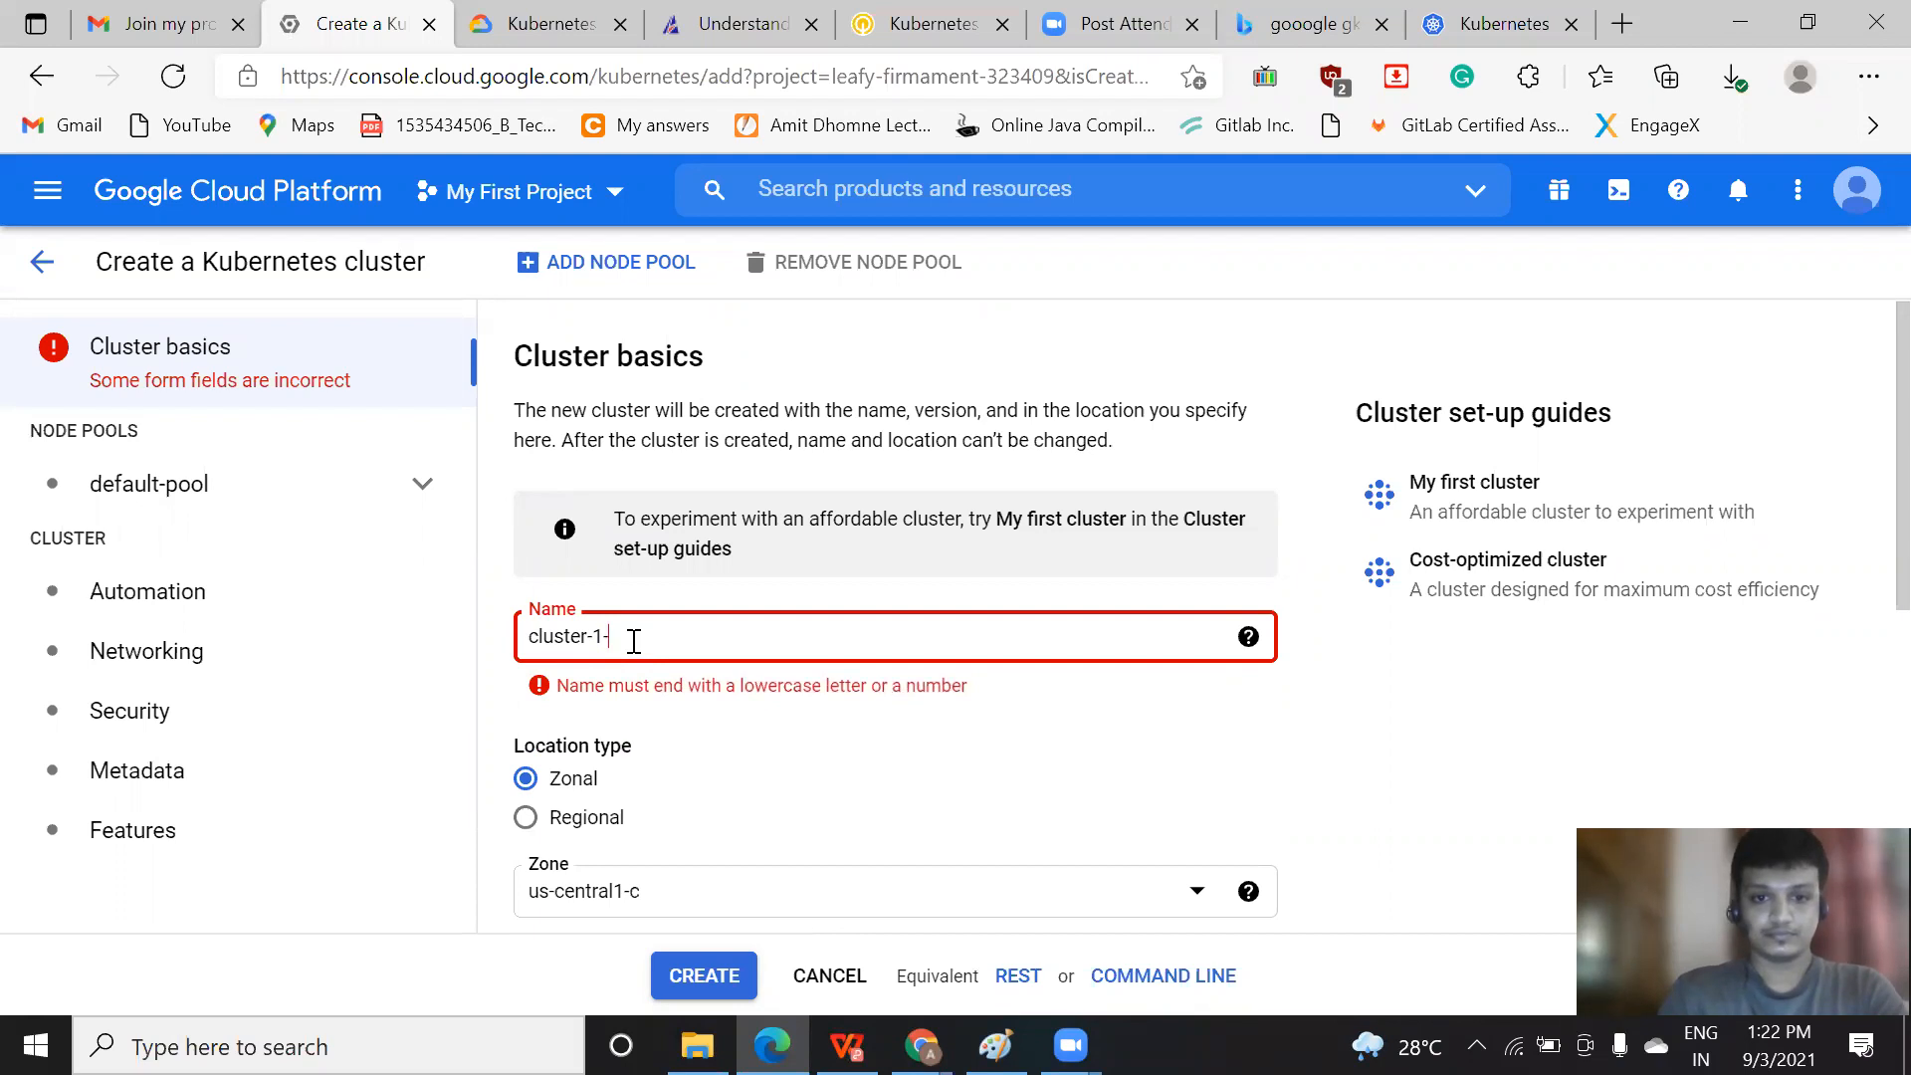
key(BackSpace)
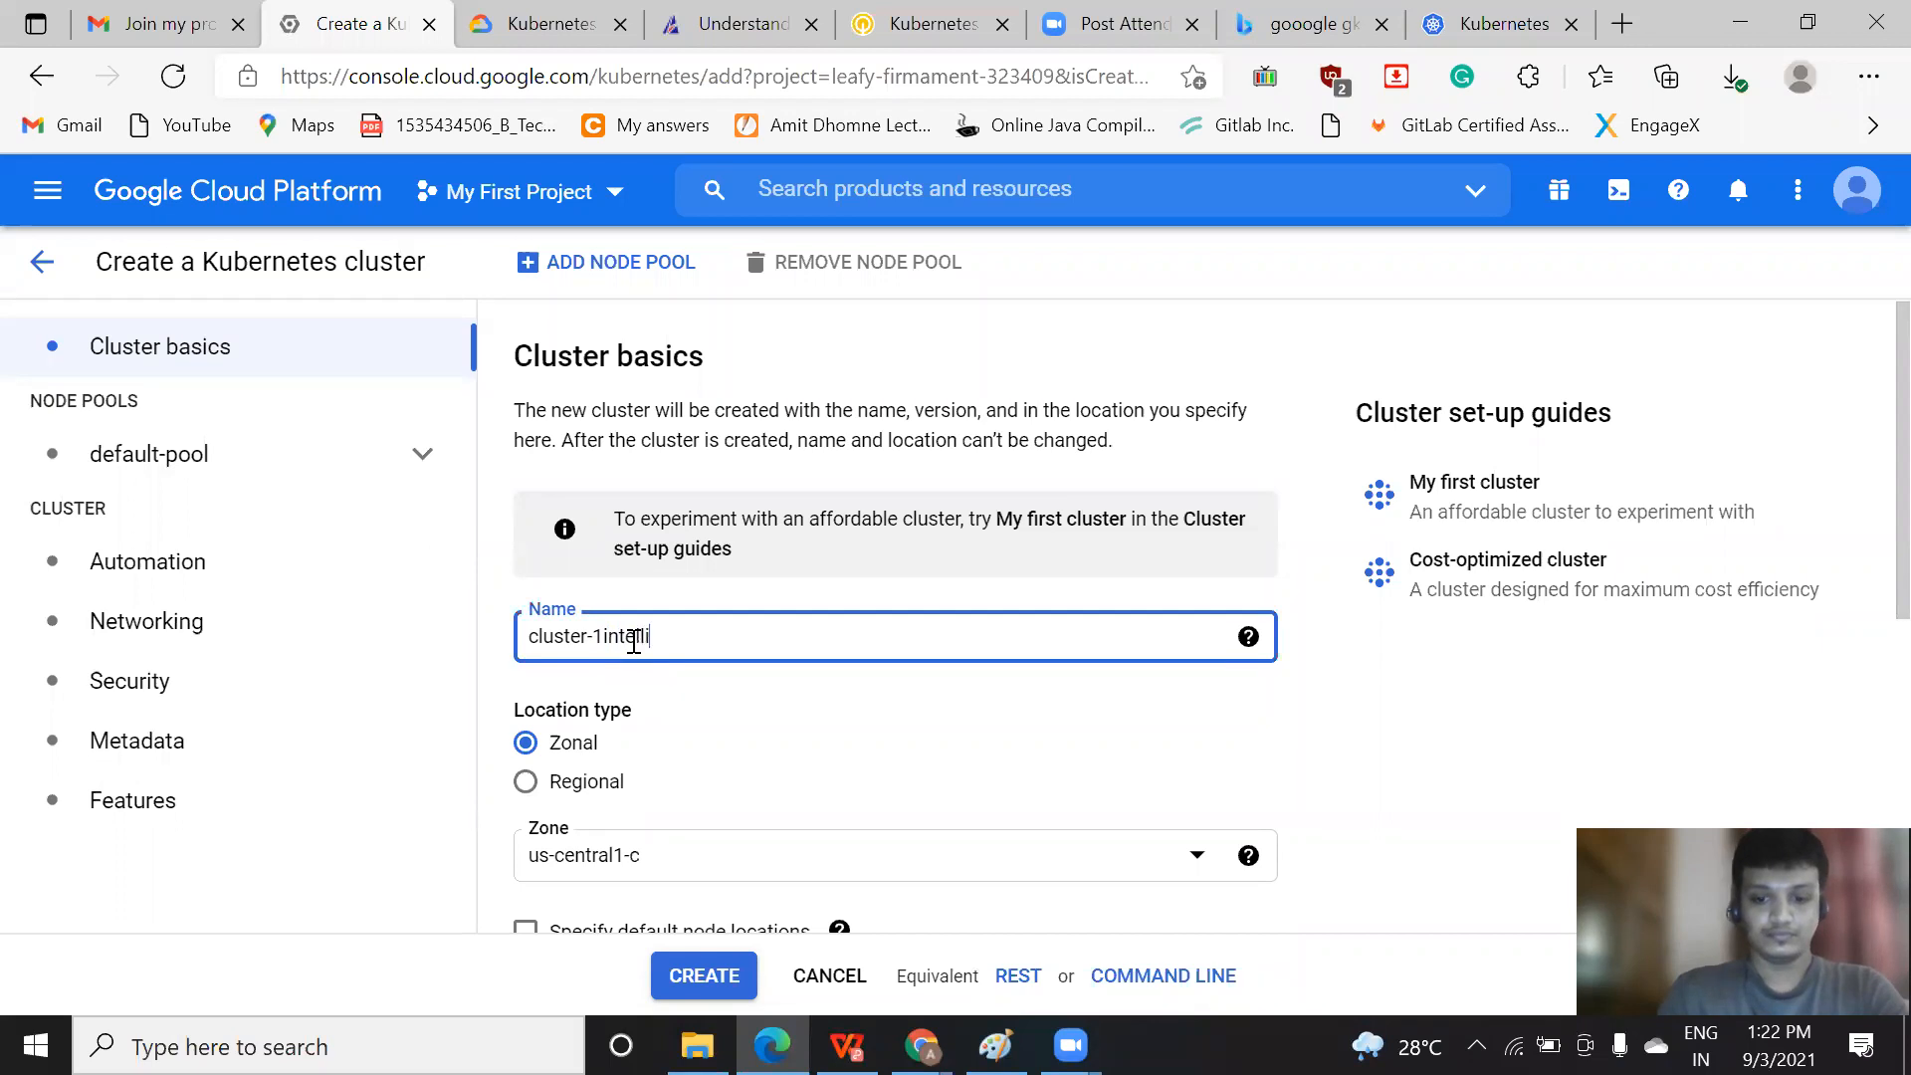
text(intellipaatdemo)
key(BackSpace)
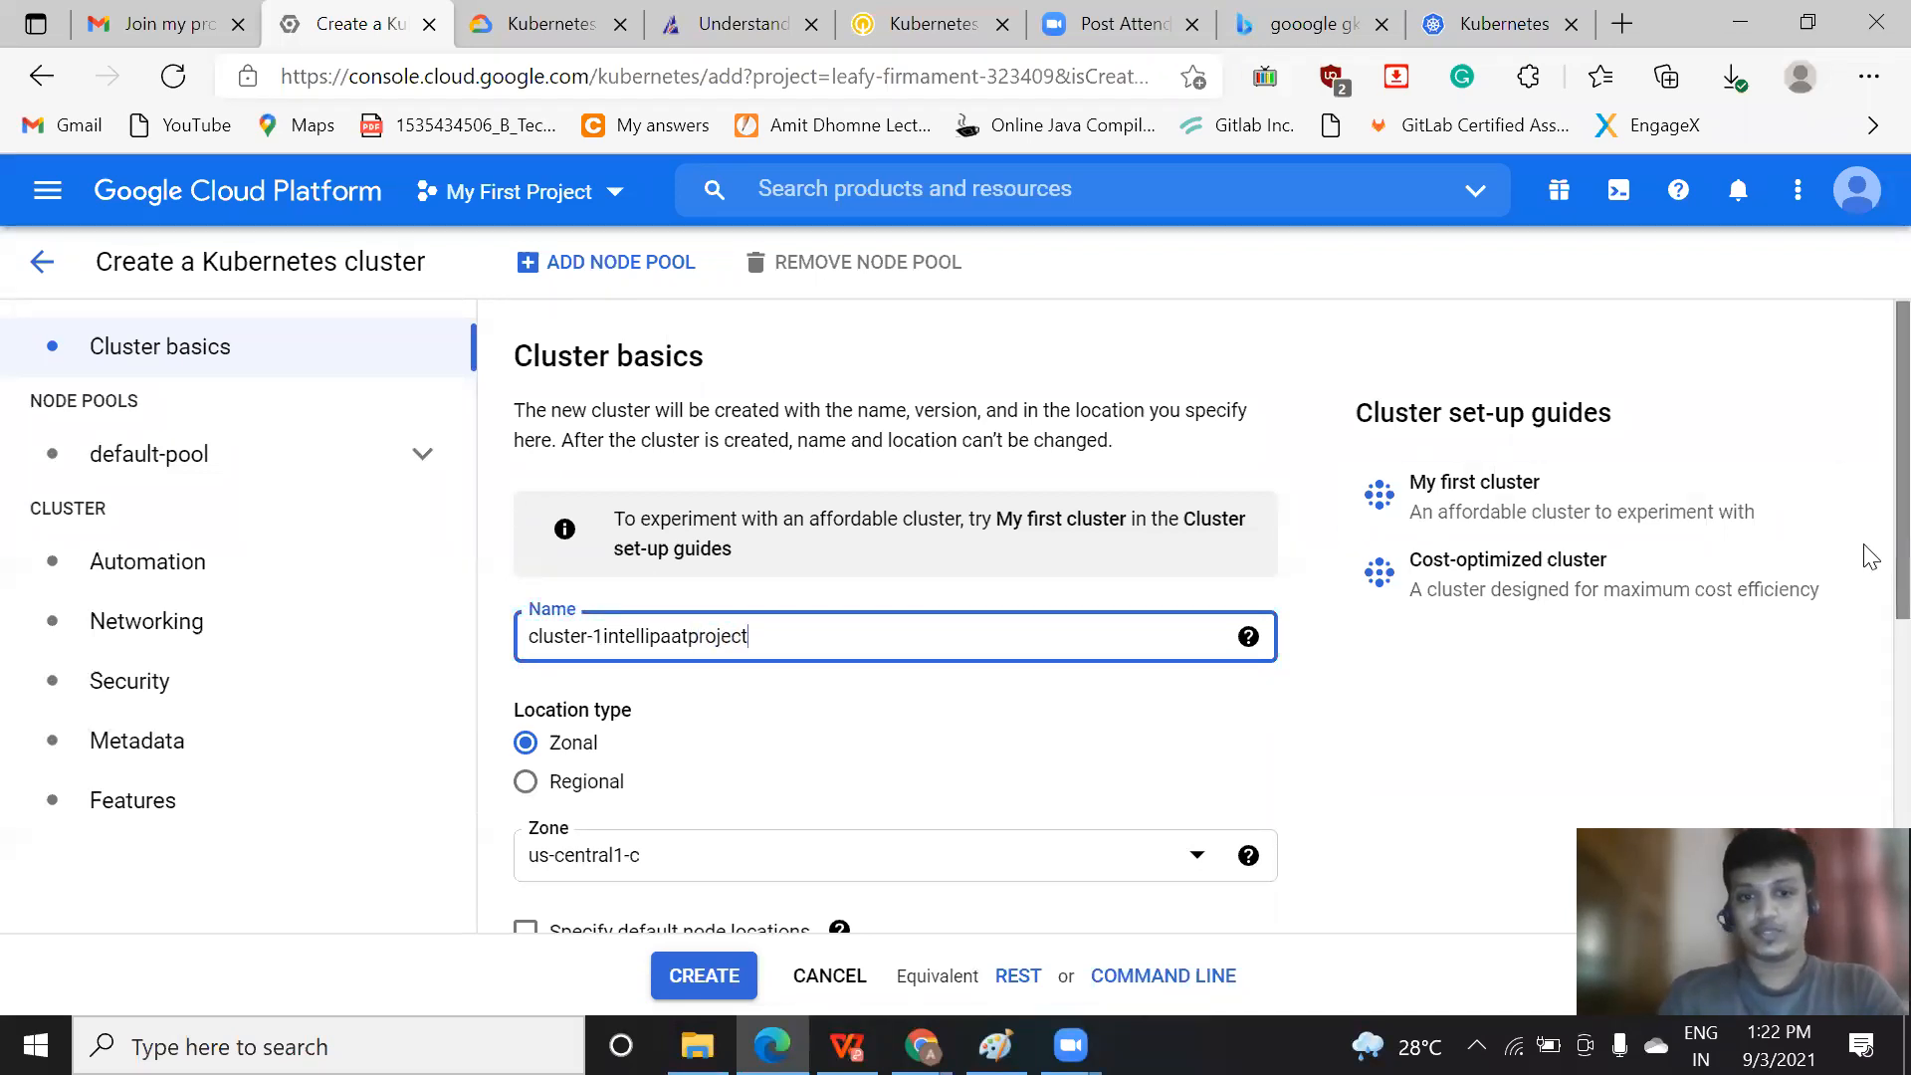
Switch the cluster's location type to Regional and set it back to Zonal
scroll(1868, 538, down, 2)
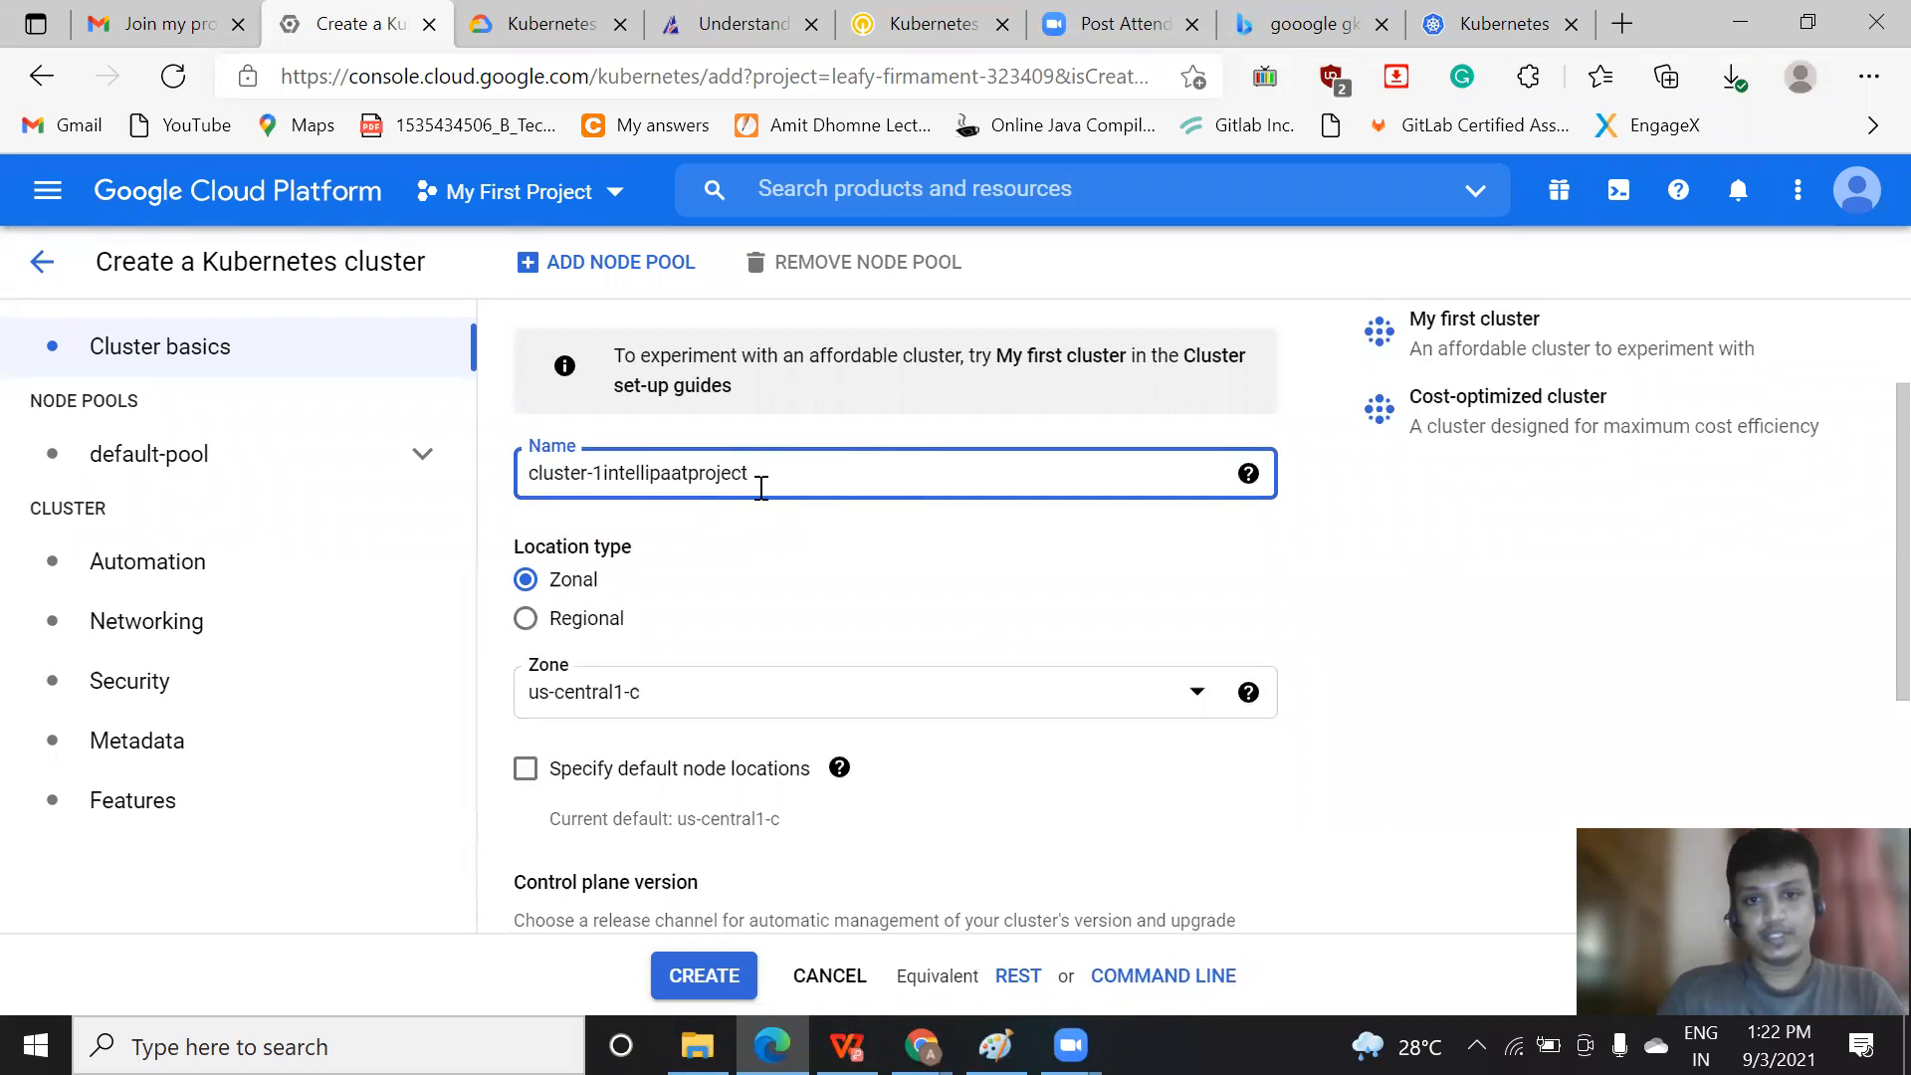
mouse_move(1249, 483)
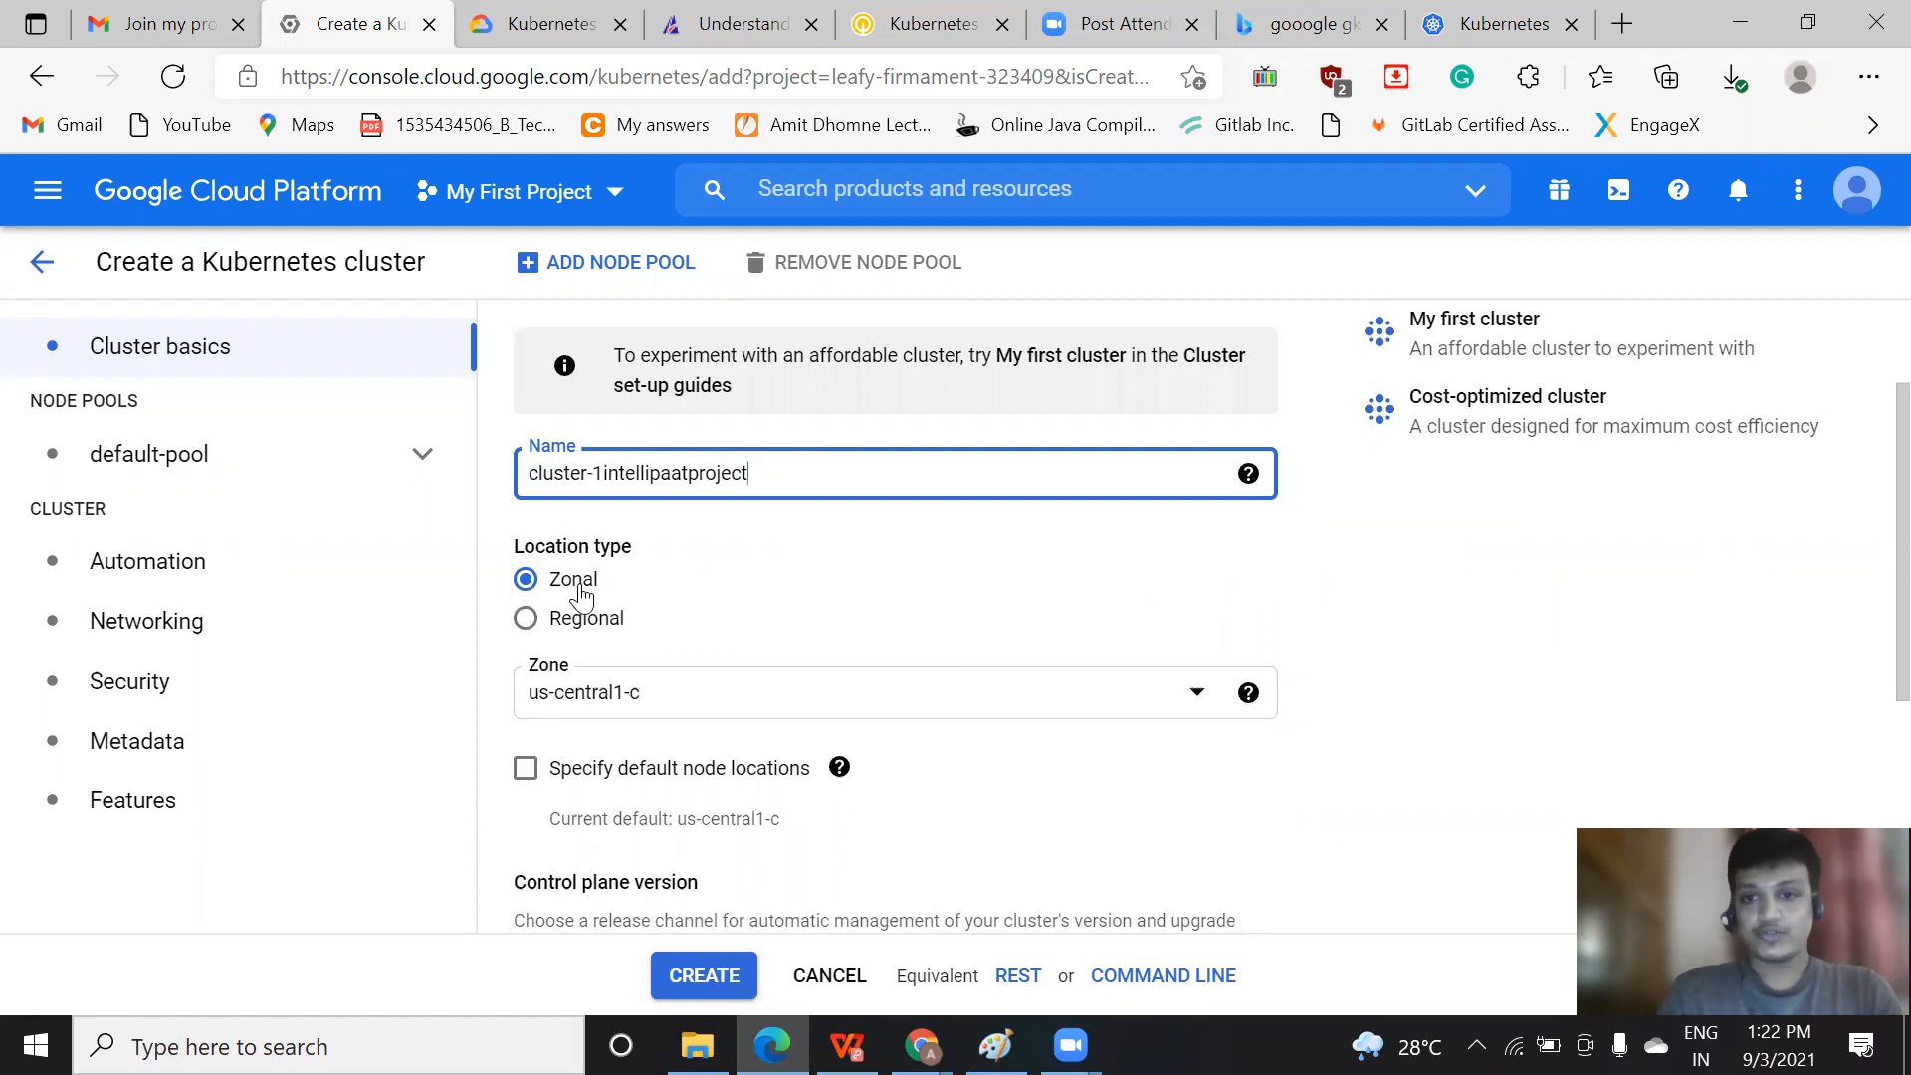
click(528, 627)
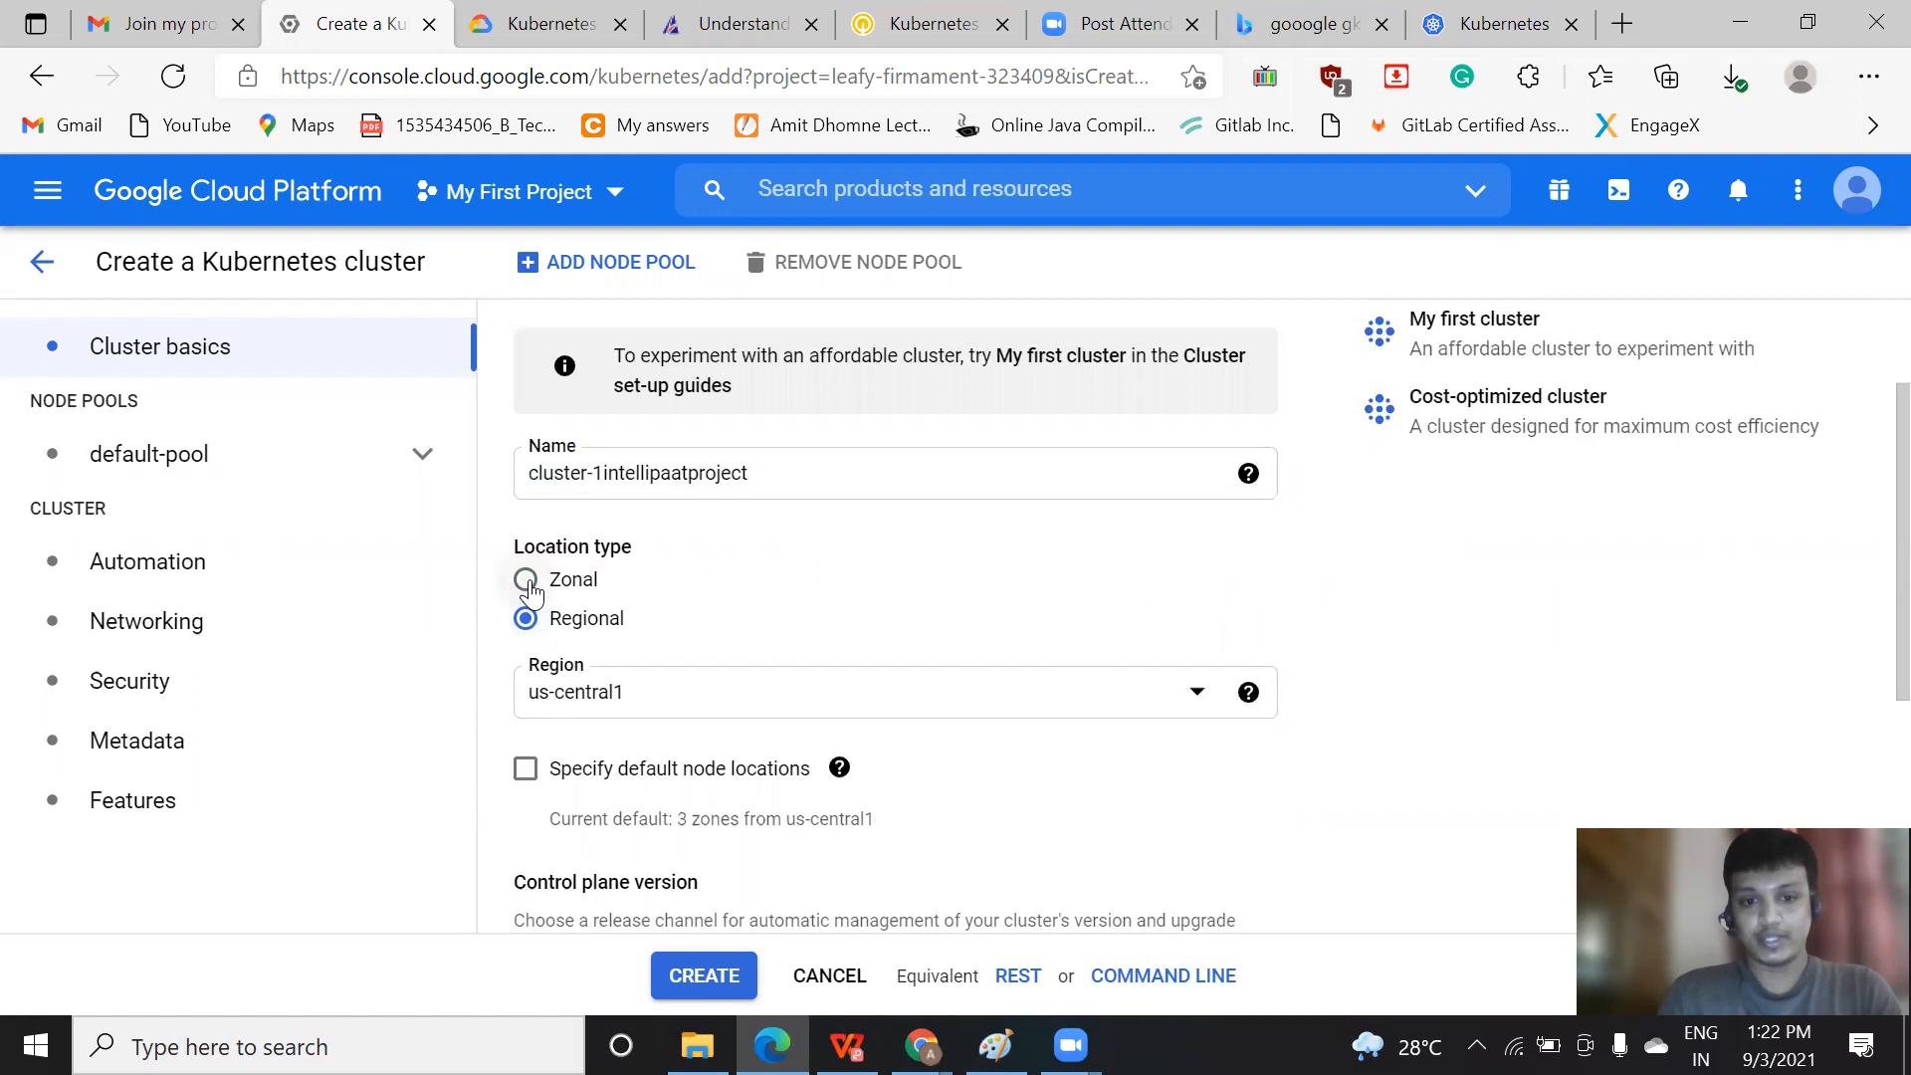
click(527, 585)
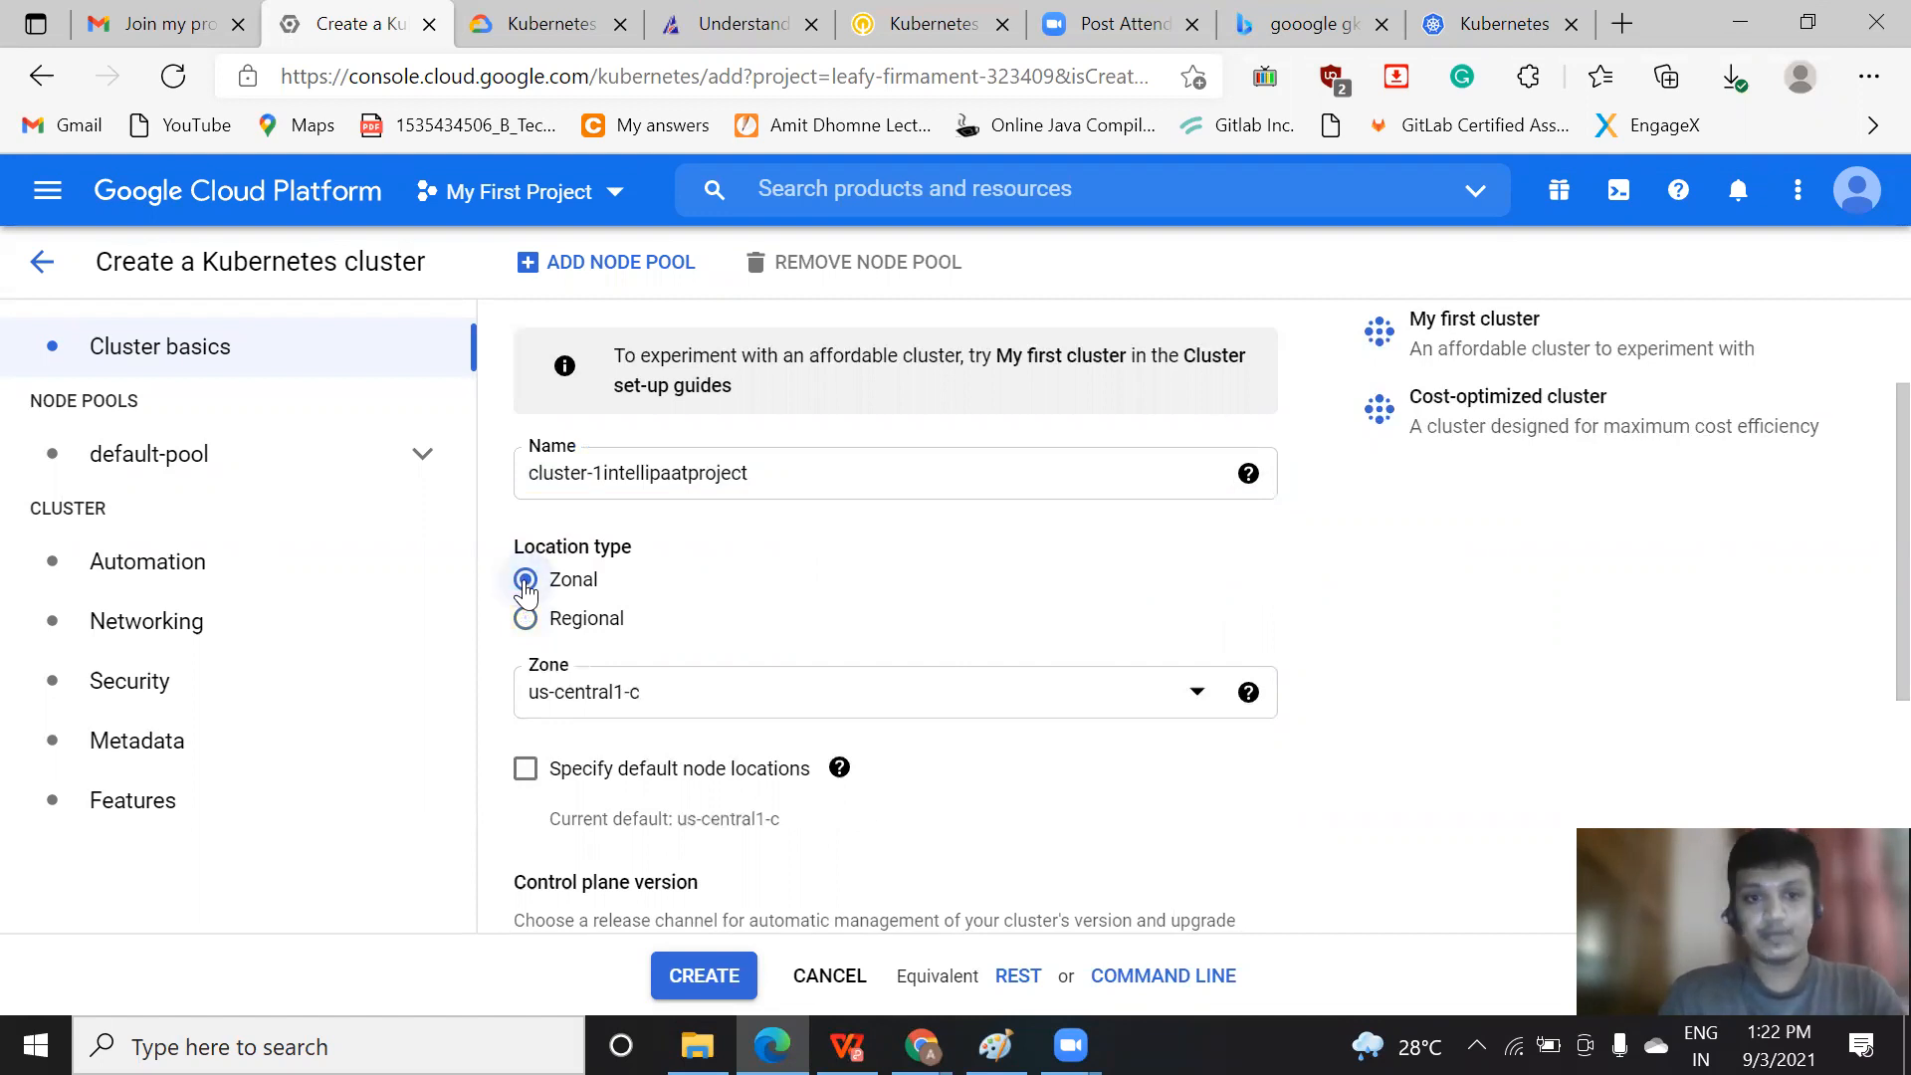
Look through the zones available for the cluster, switch the location type to Regional for comparison and restore Zonal
click(697, 705)
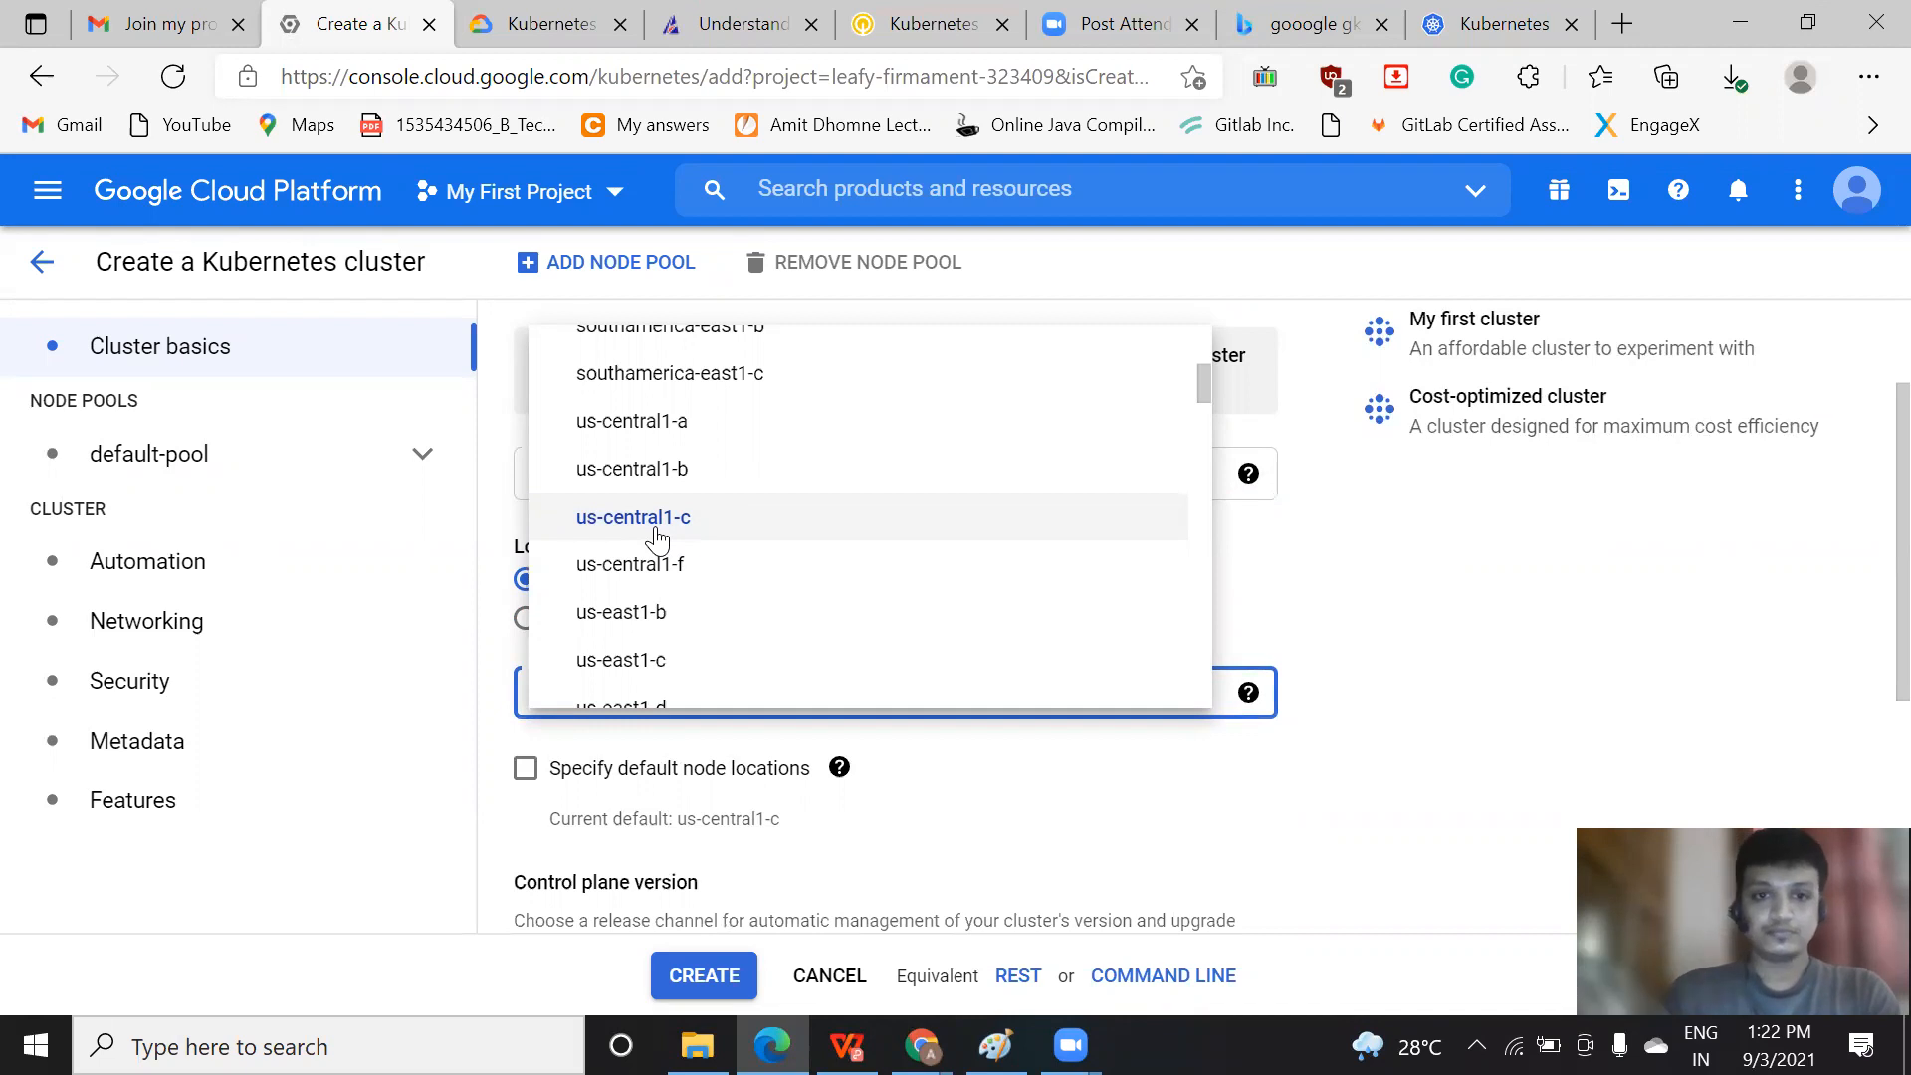
click(1560, 652)
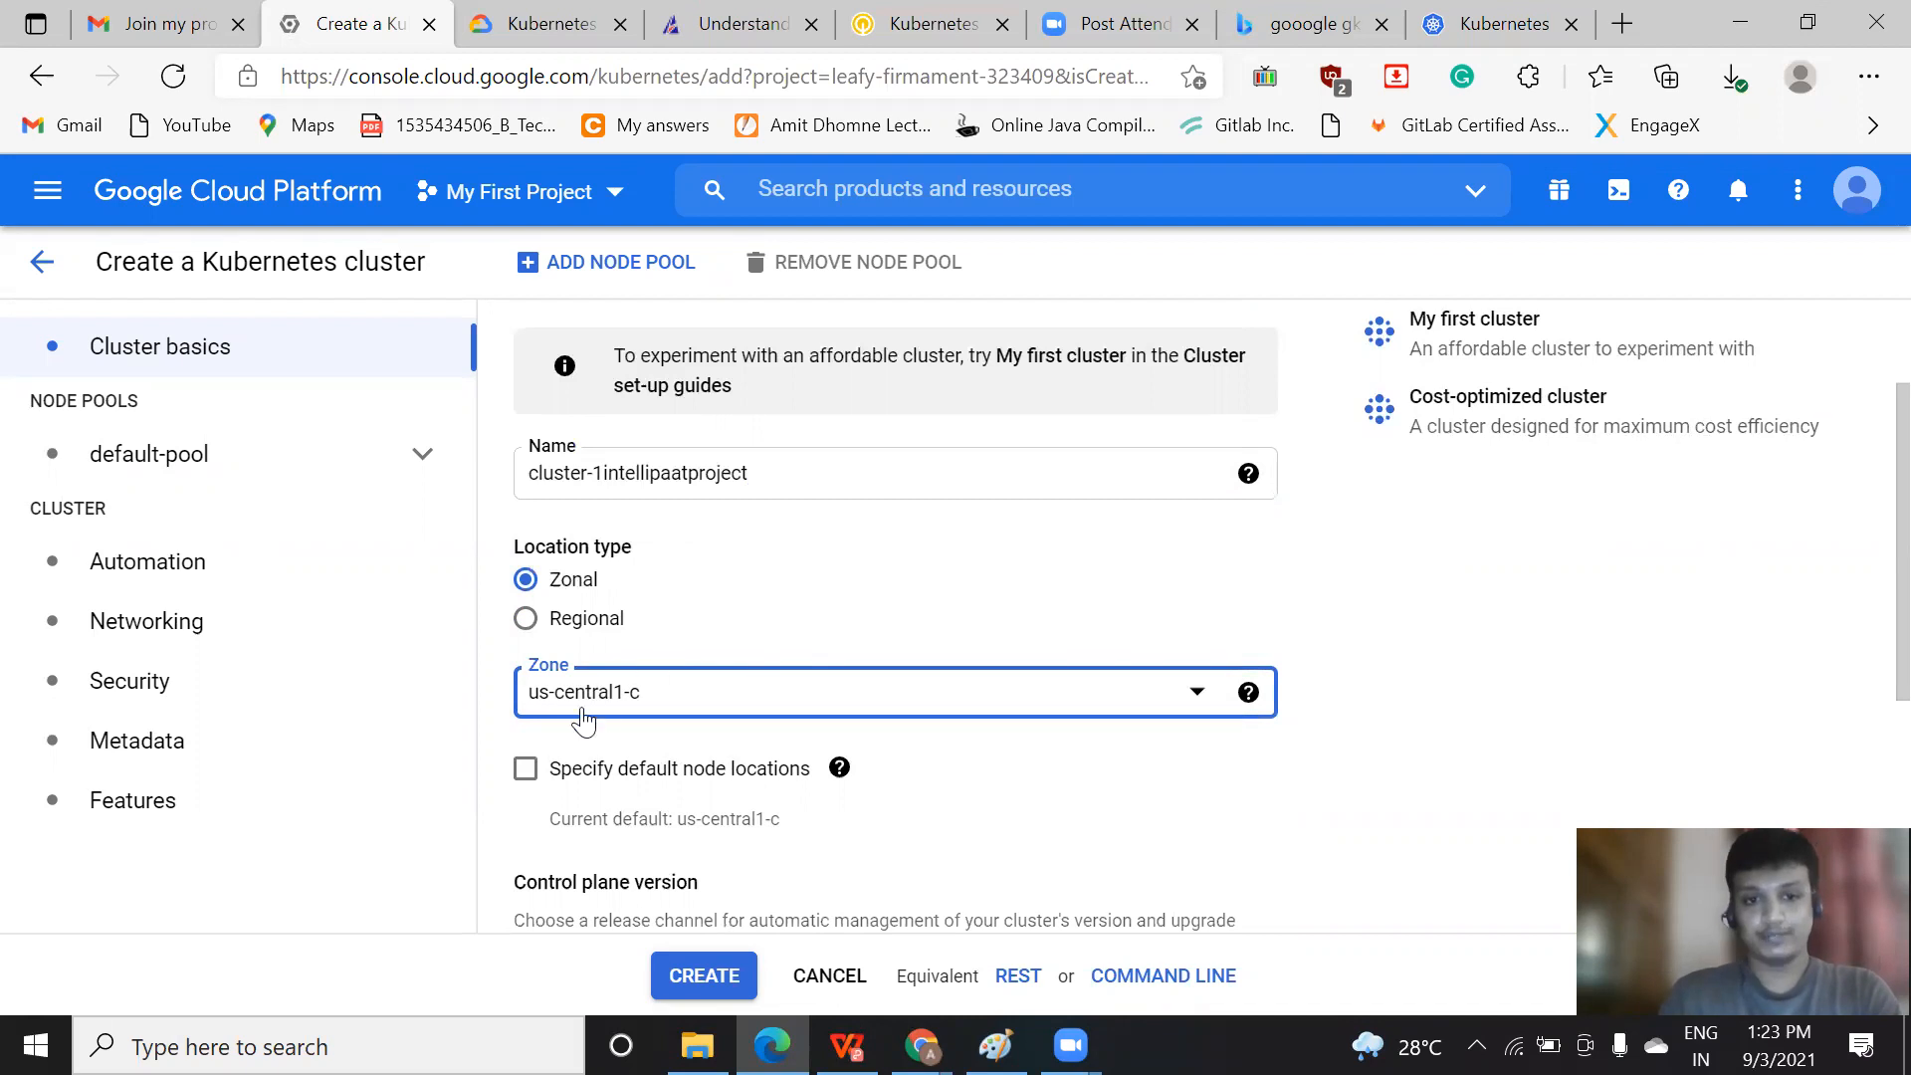
click(528, 624)
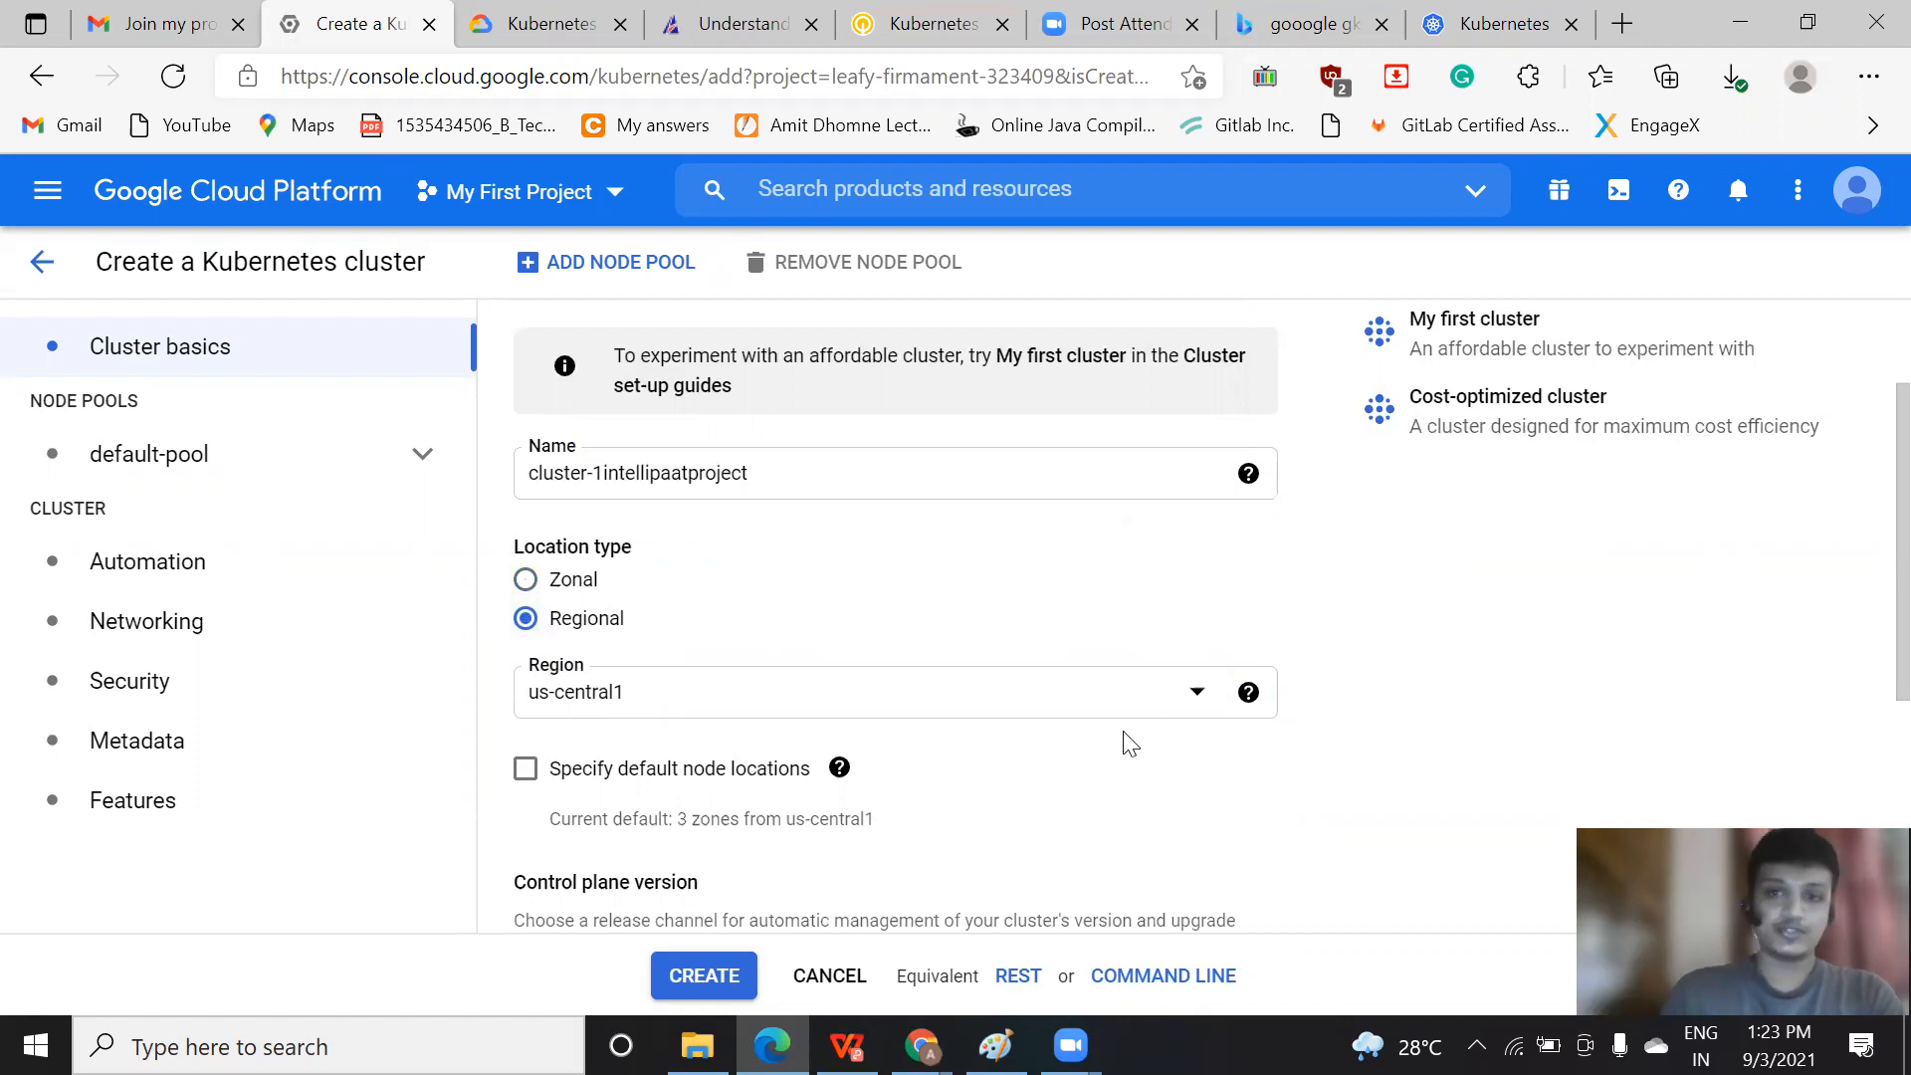
click(526, 581)
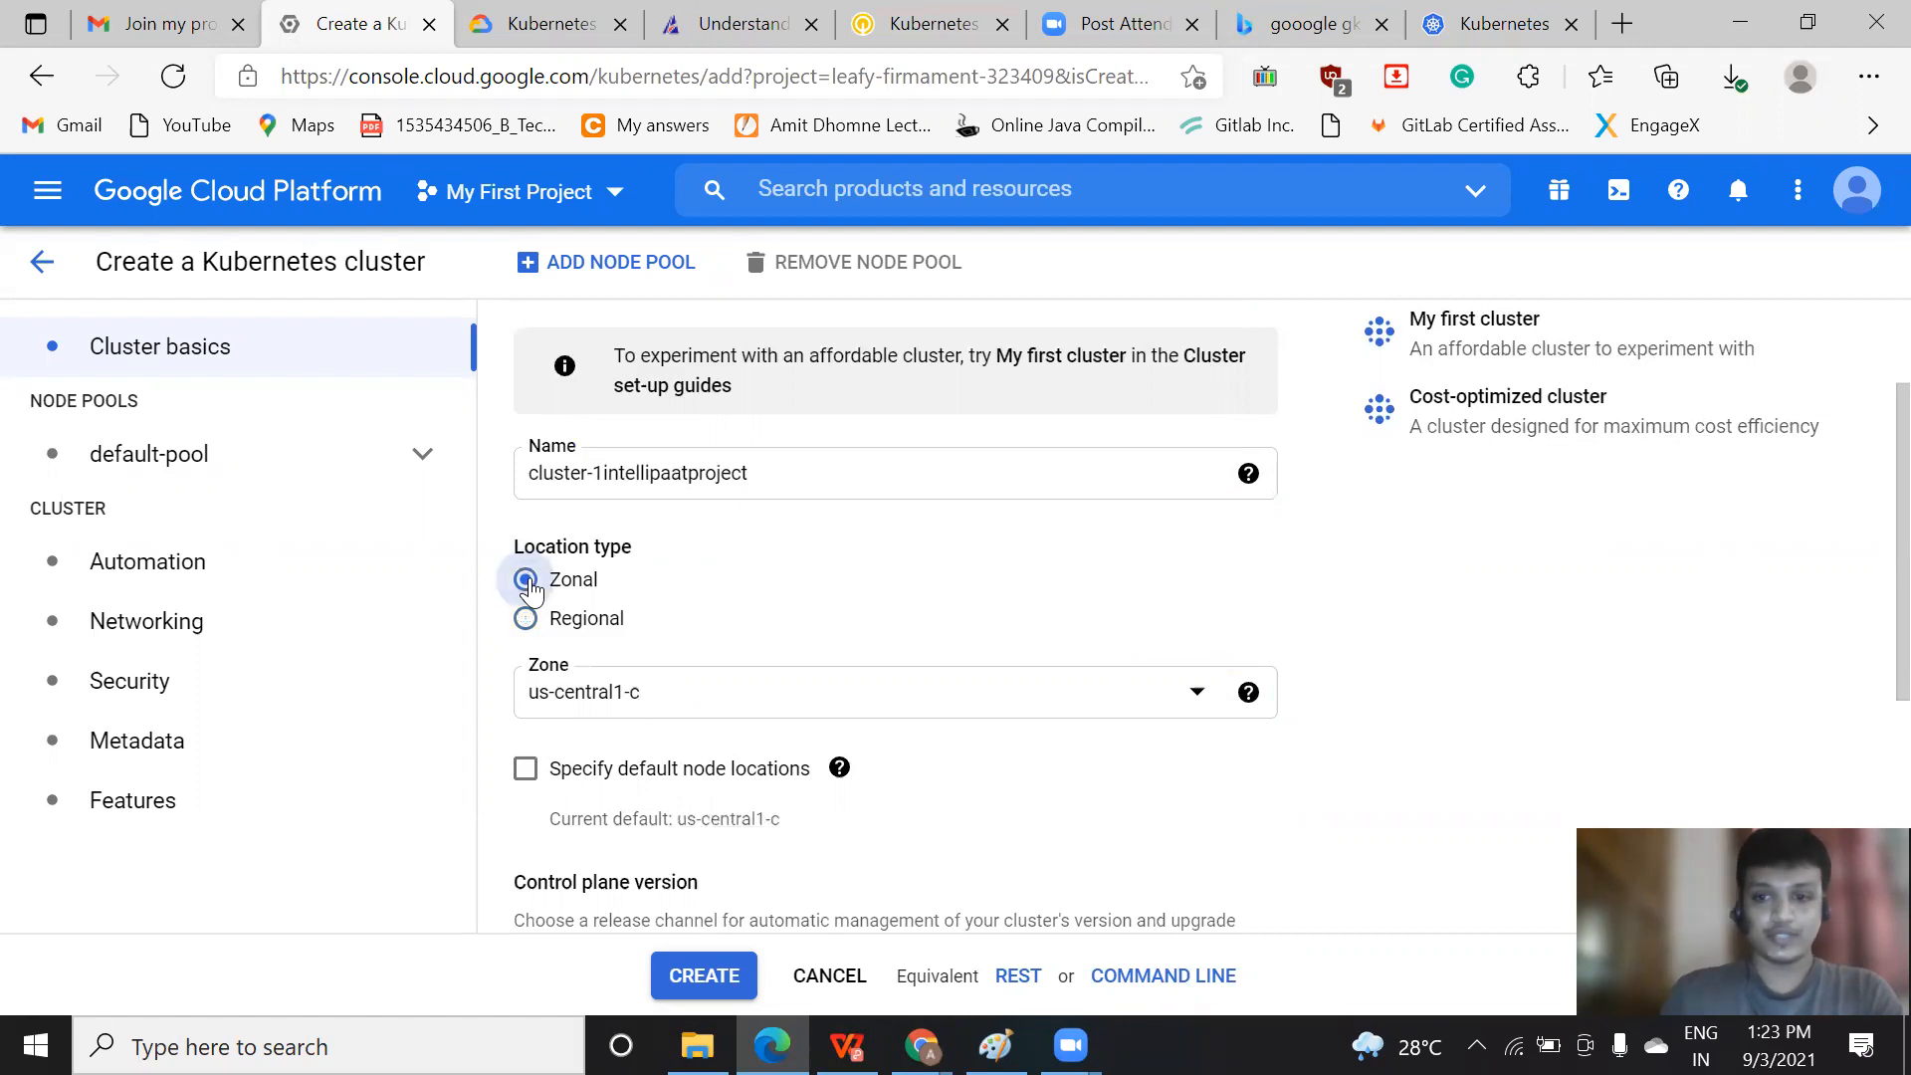
Enable specifying default node locations, then select us-central1-a and clear it again, keeping only the control plane zone
scroll(1864, 647, down, 3)
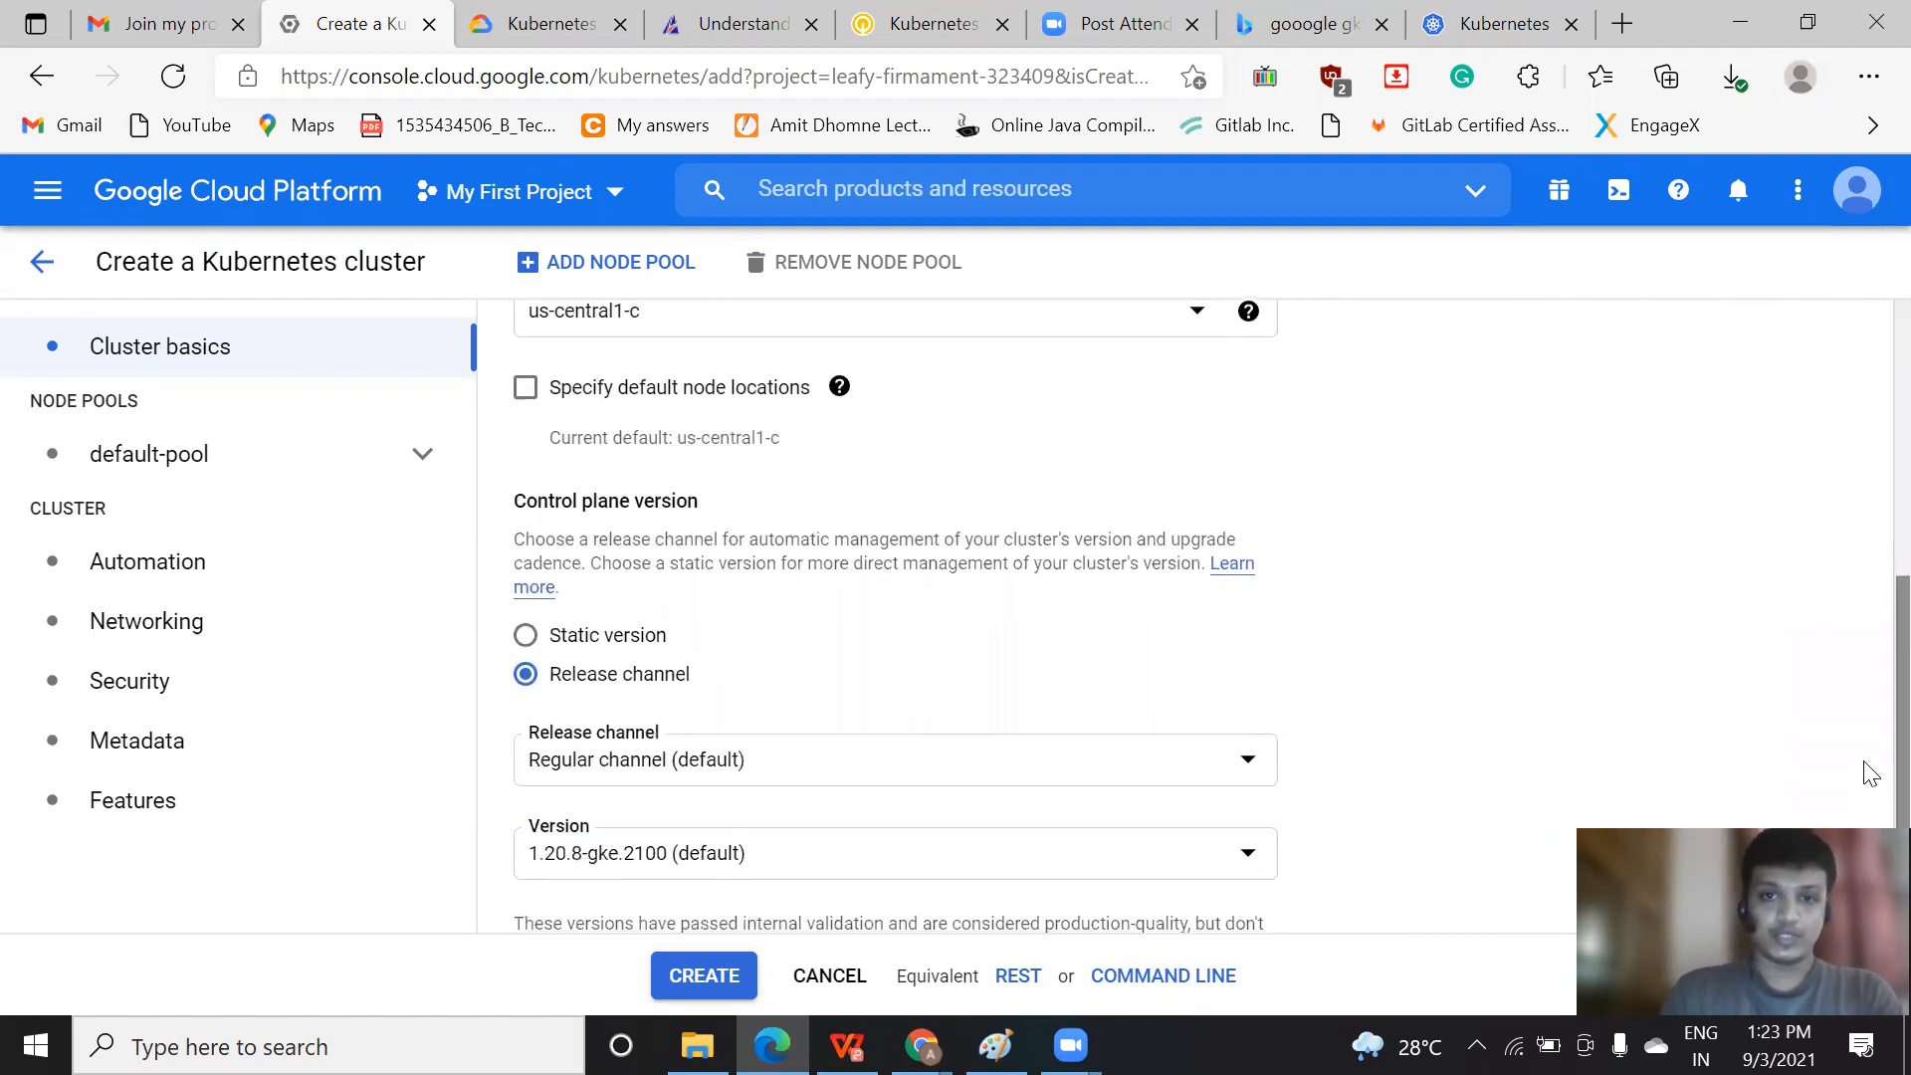
click(525, 387)
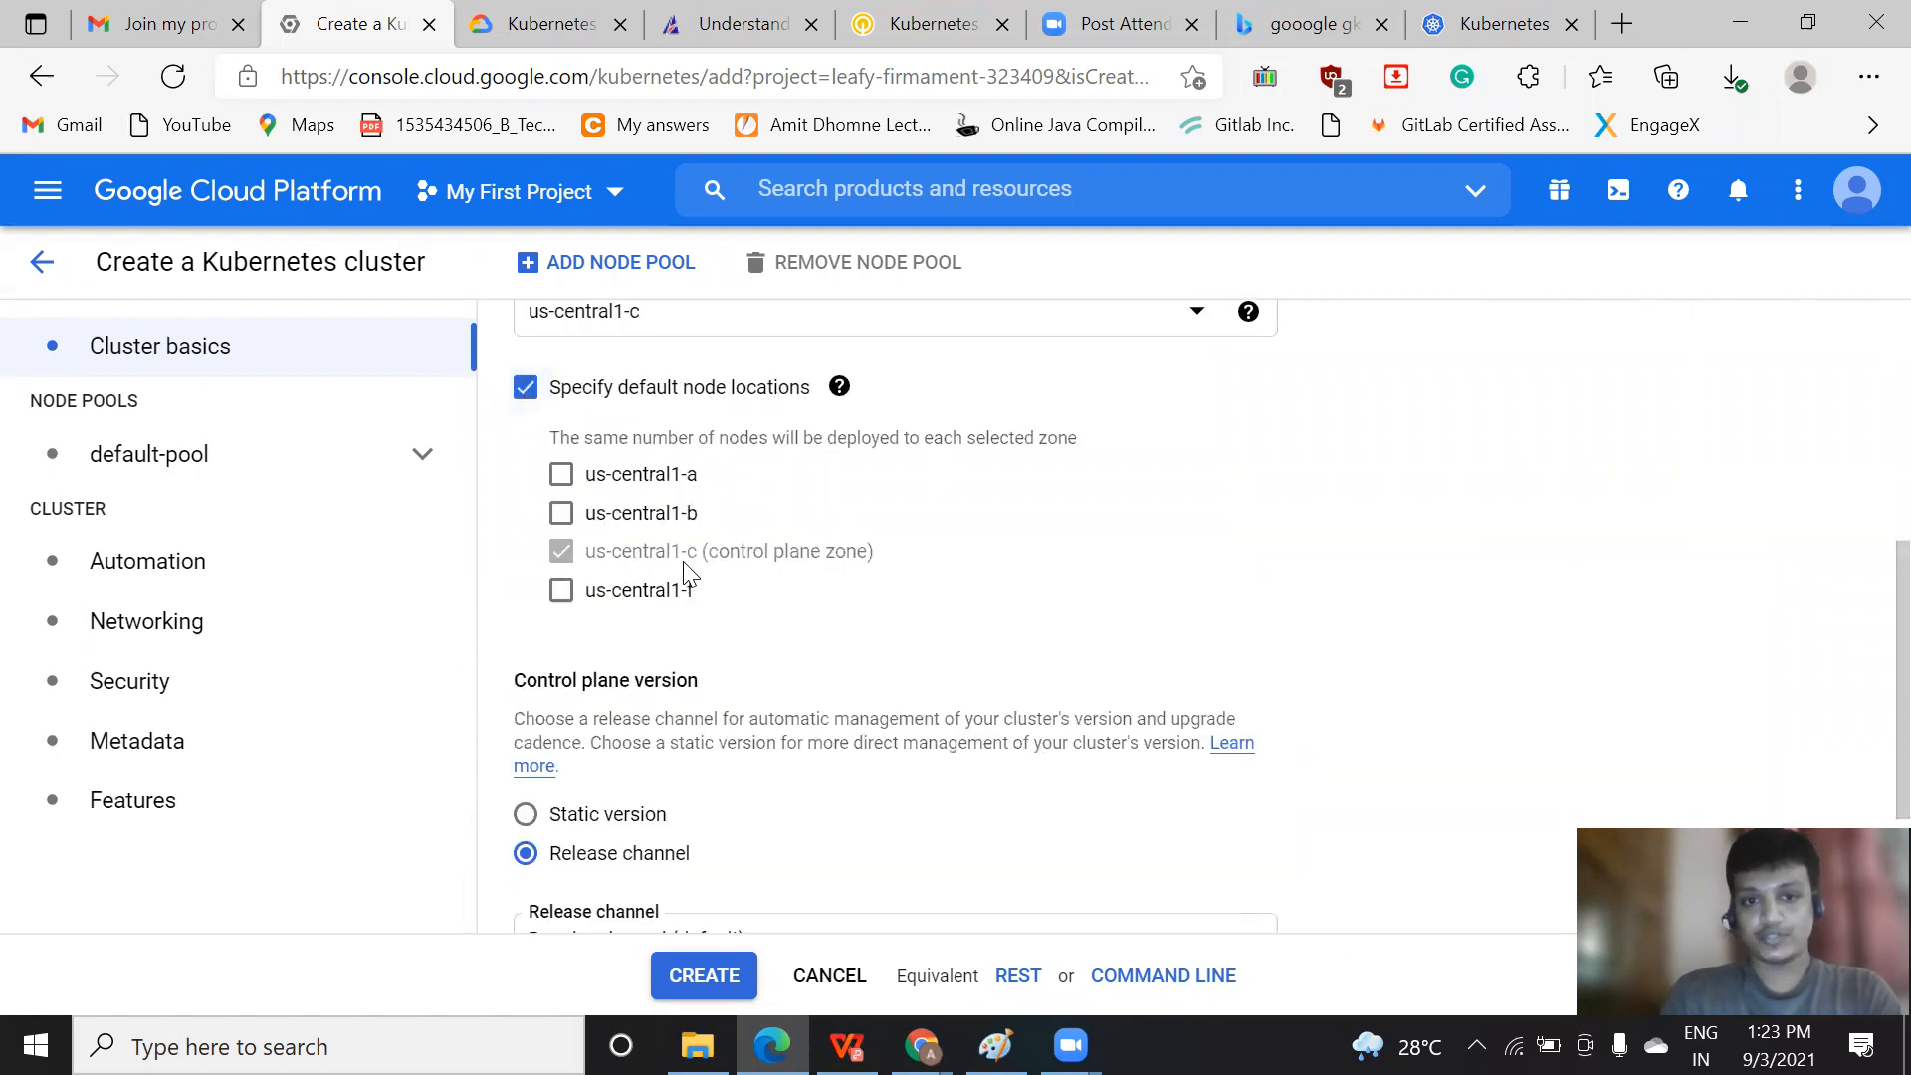
scroll(1863, 609, up, 1)
click(560, 583)
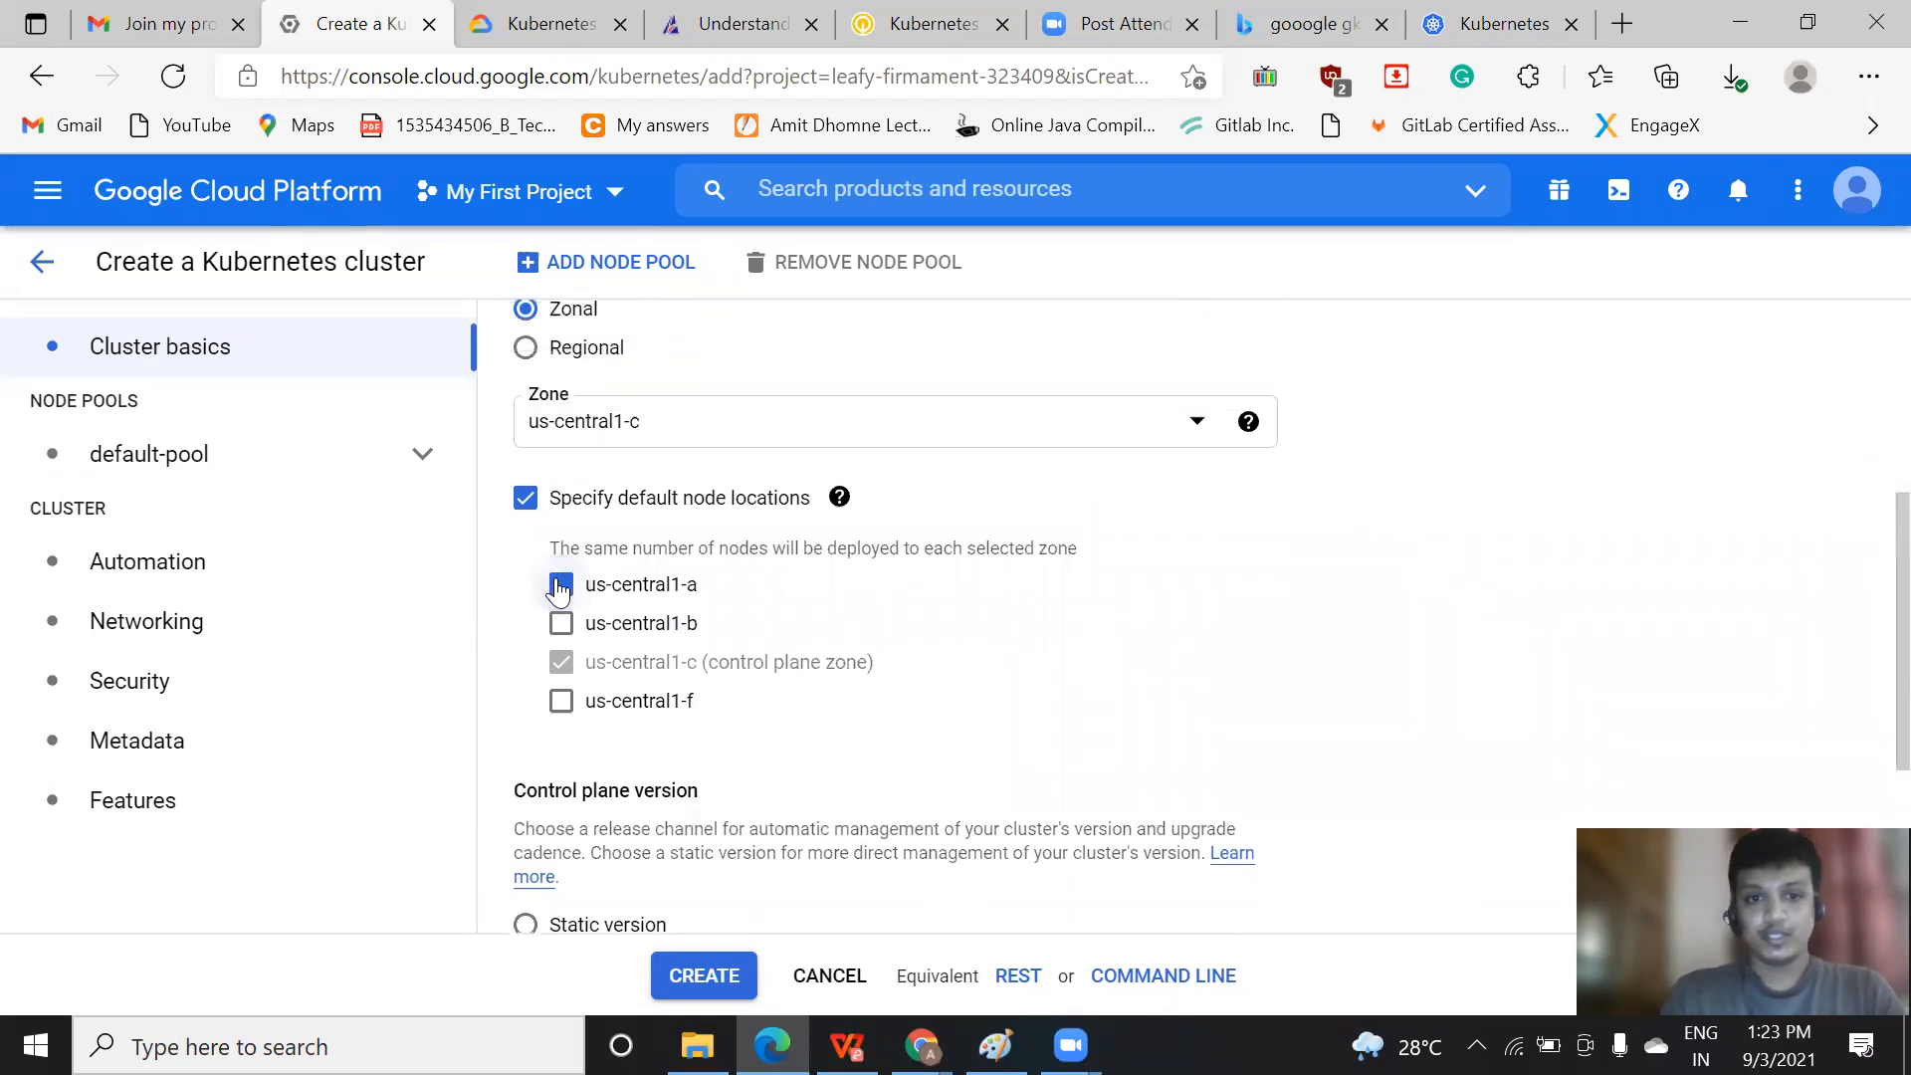
click(561, 584)
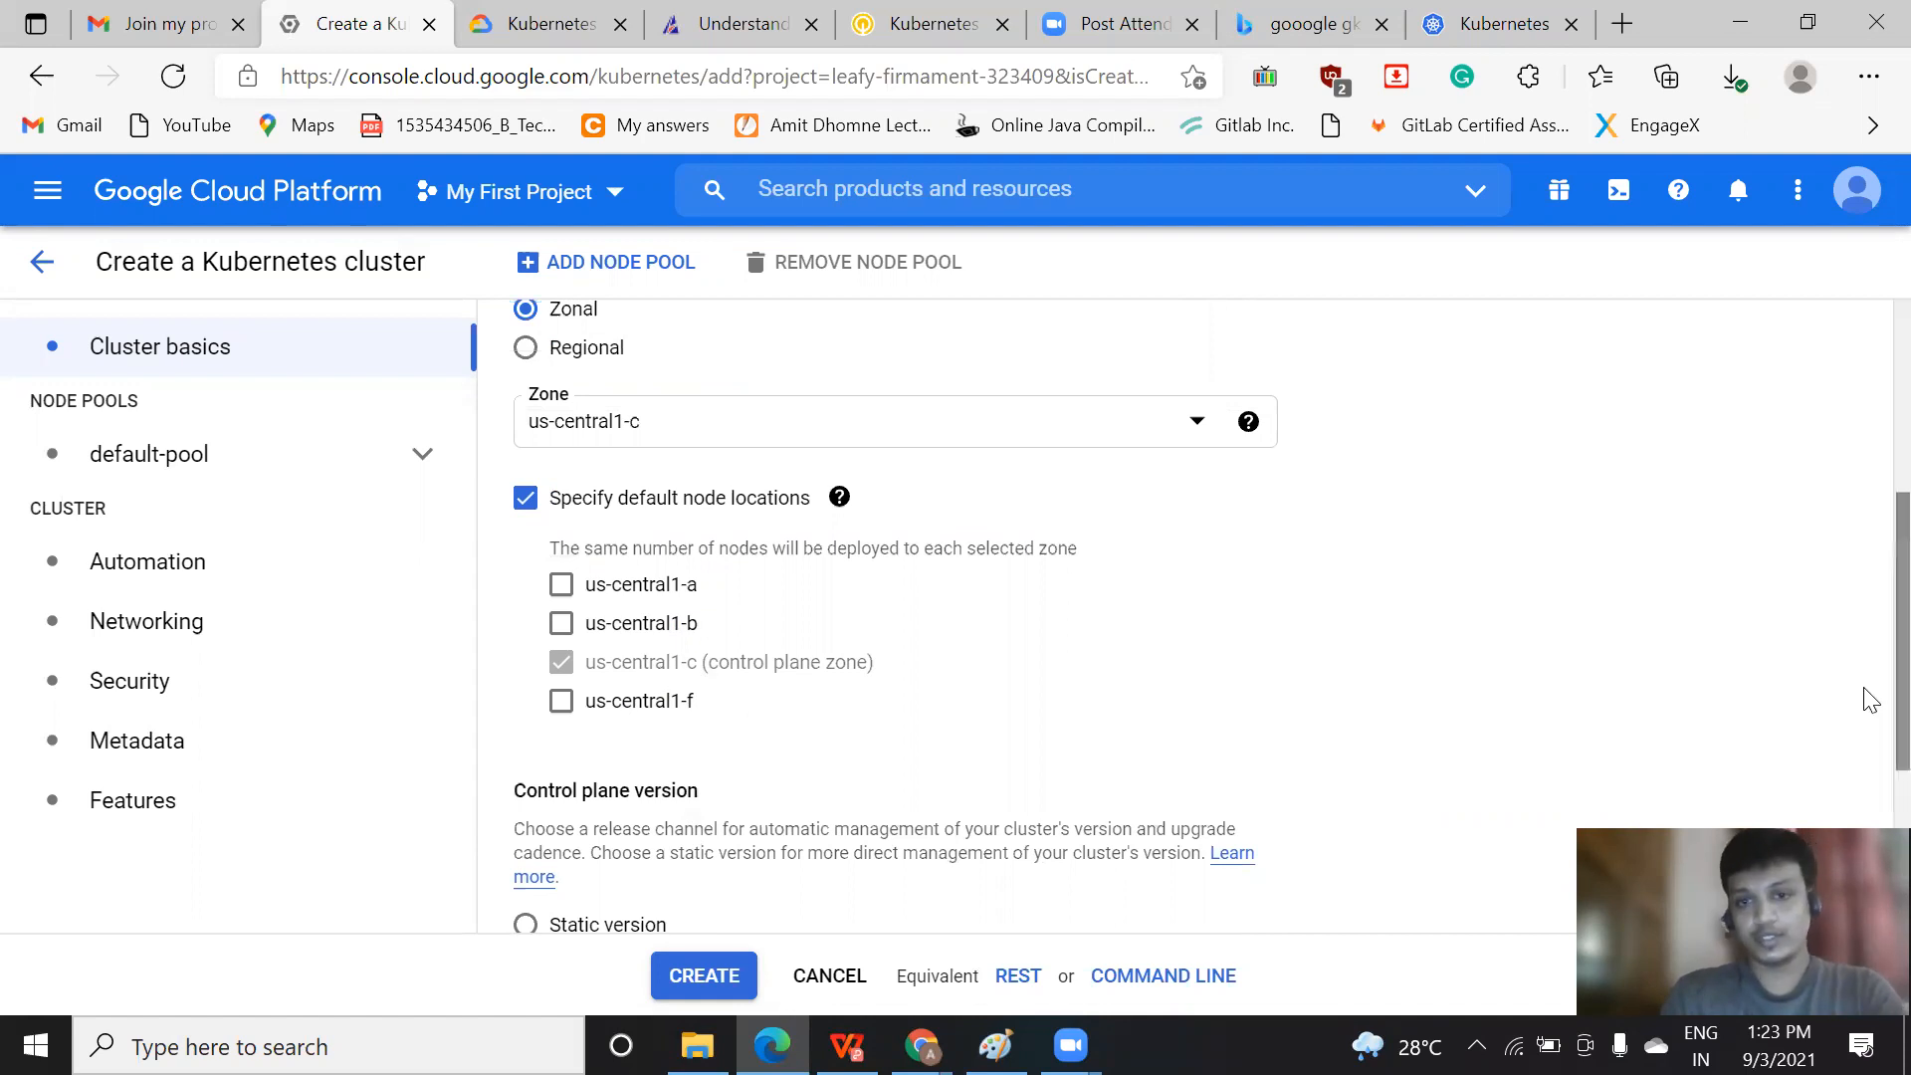
Compare the default node location choices under the Regional location type and set the type back to Zonal
scroll(1864, 734, down, 2)
scroll(1870, 619, up, 1)
scroll(1870, 620, up, 2)
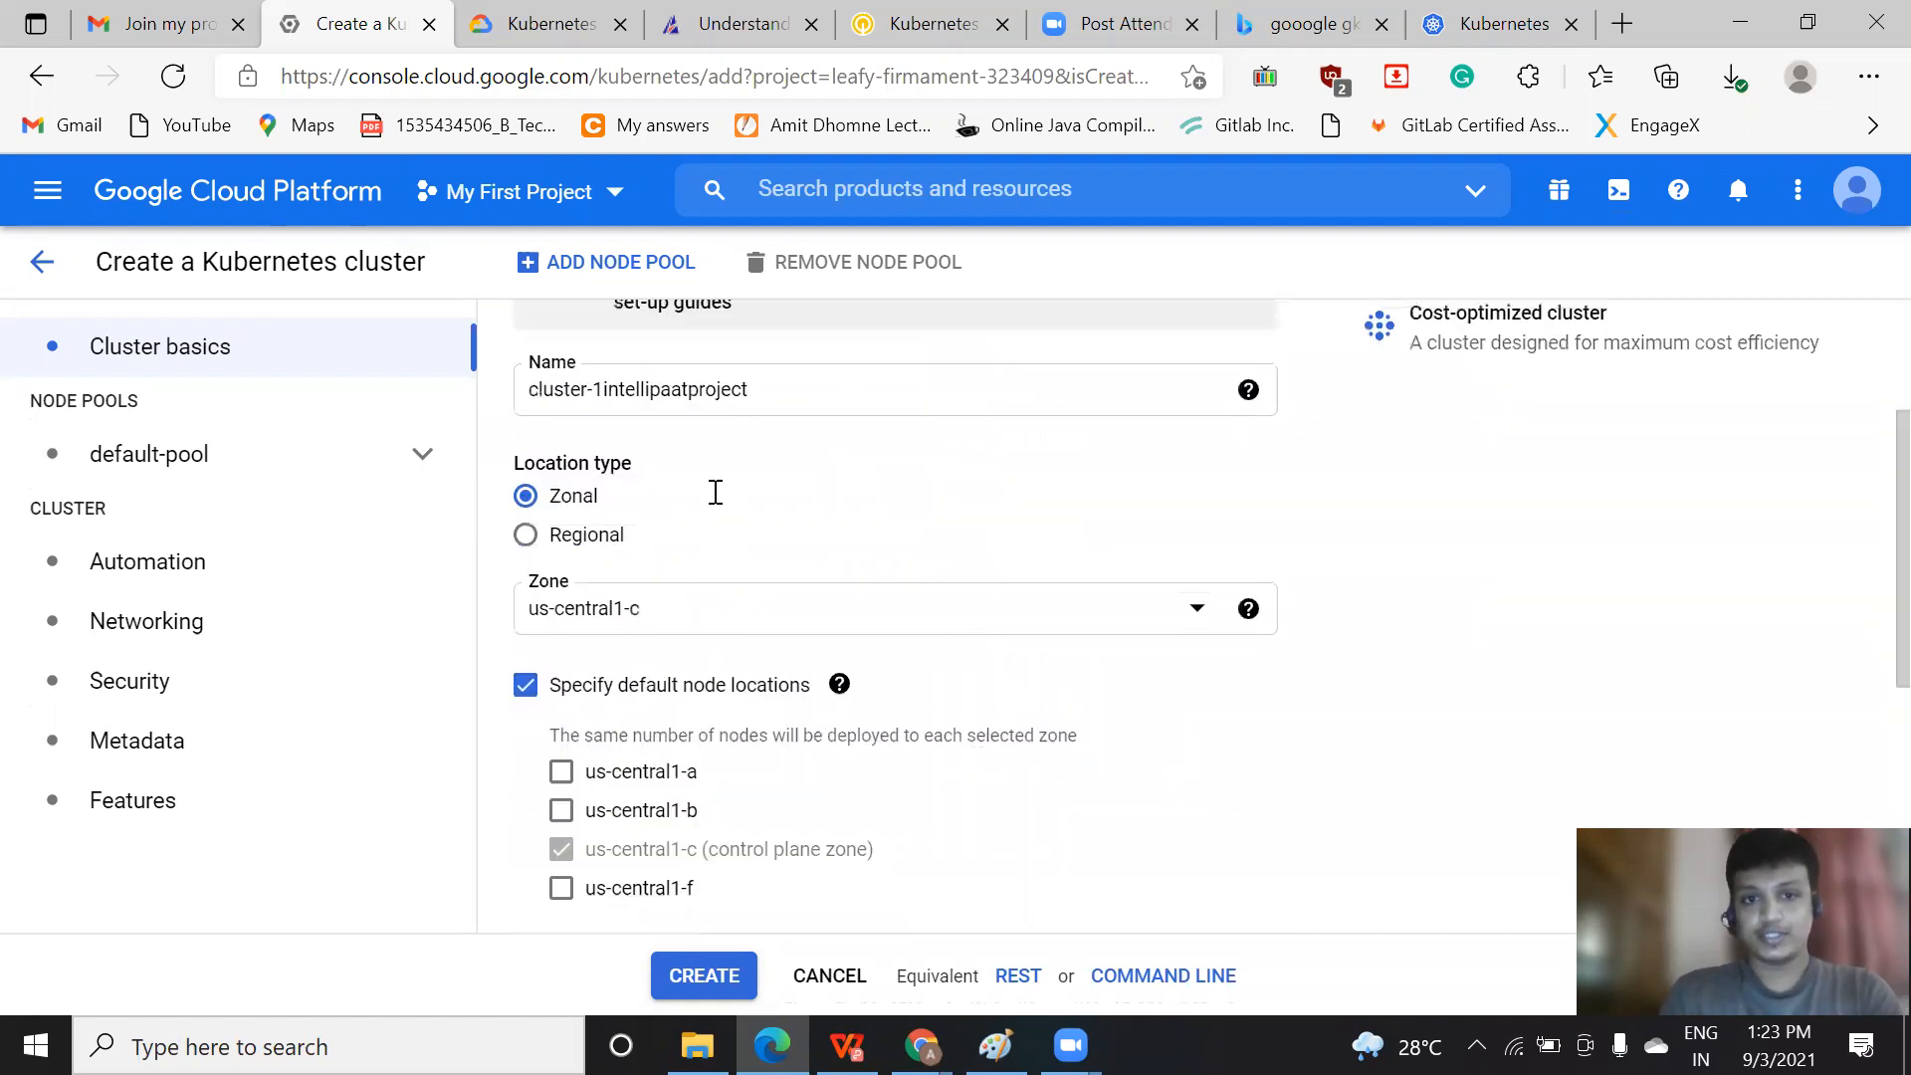
click(526, 537)
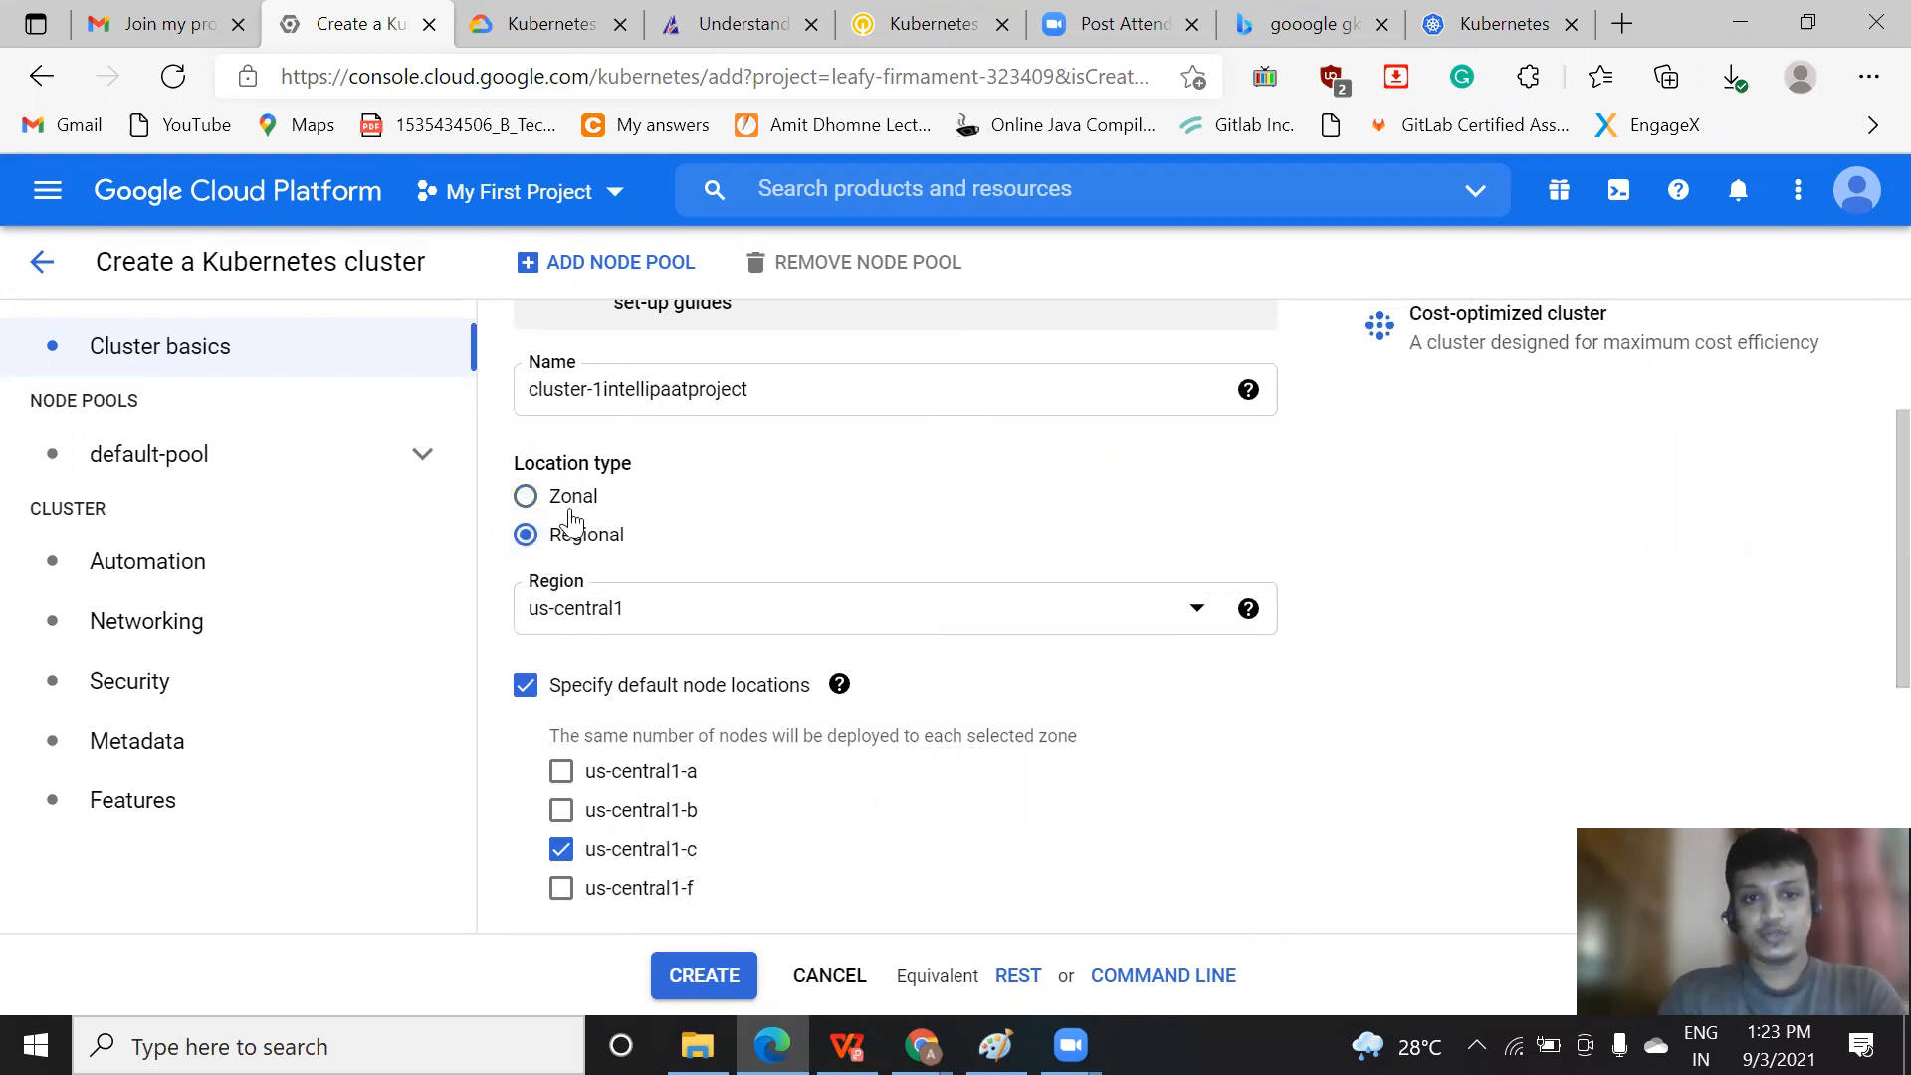
click(525, 498)
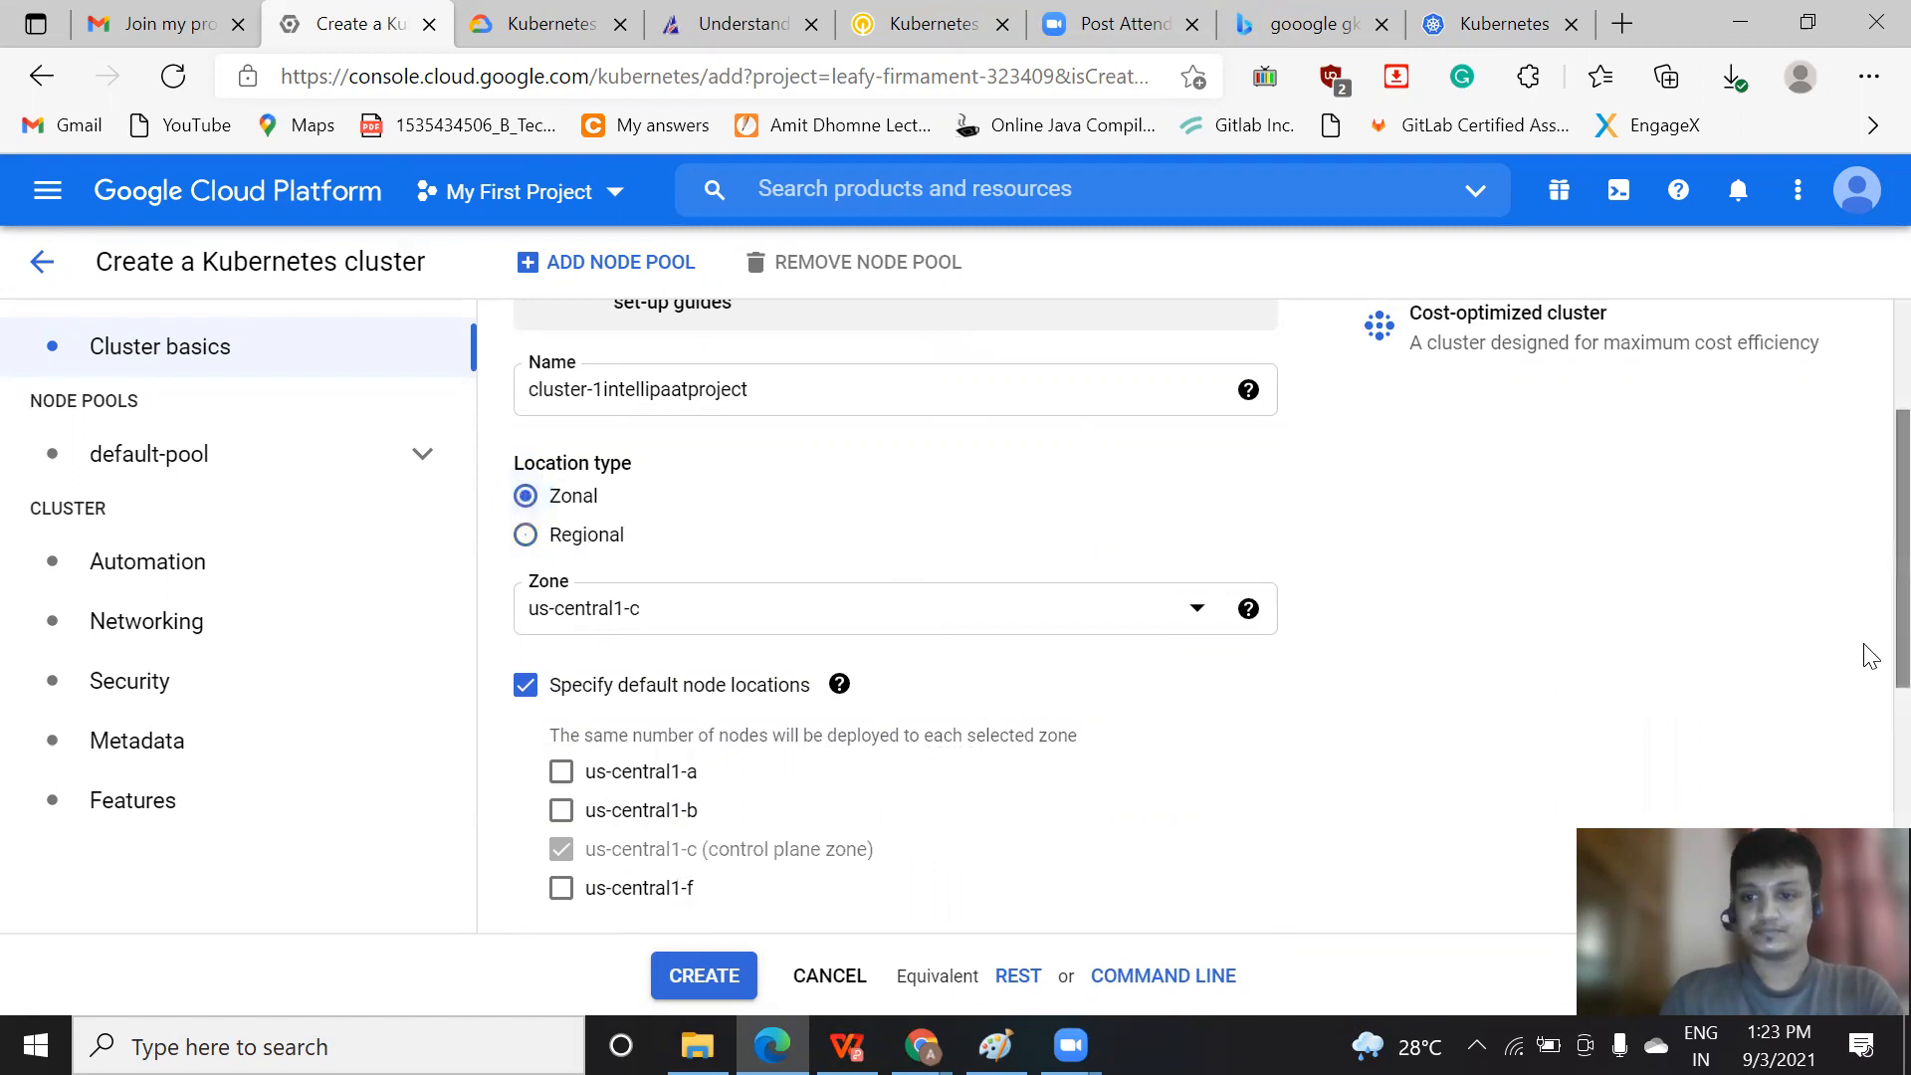
Open the release channels documentation linked from the control plane version section in a new browser tab
scroll(1869, 697, down, 1)
scroll(1867, 767, down, 3)
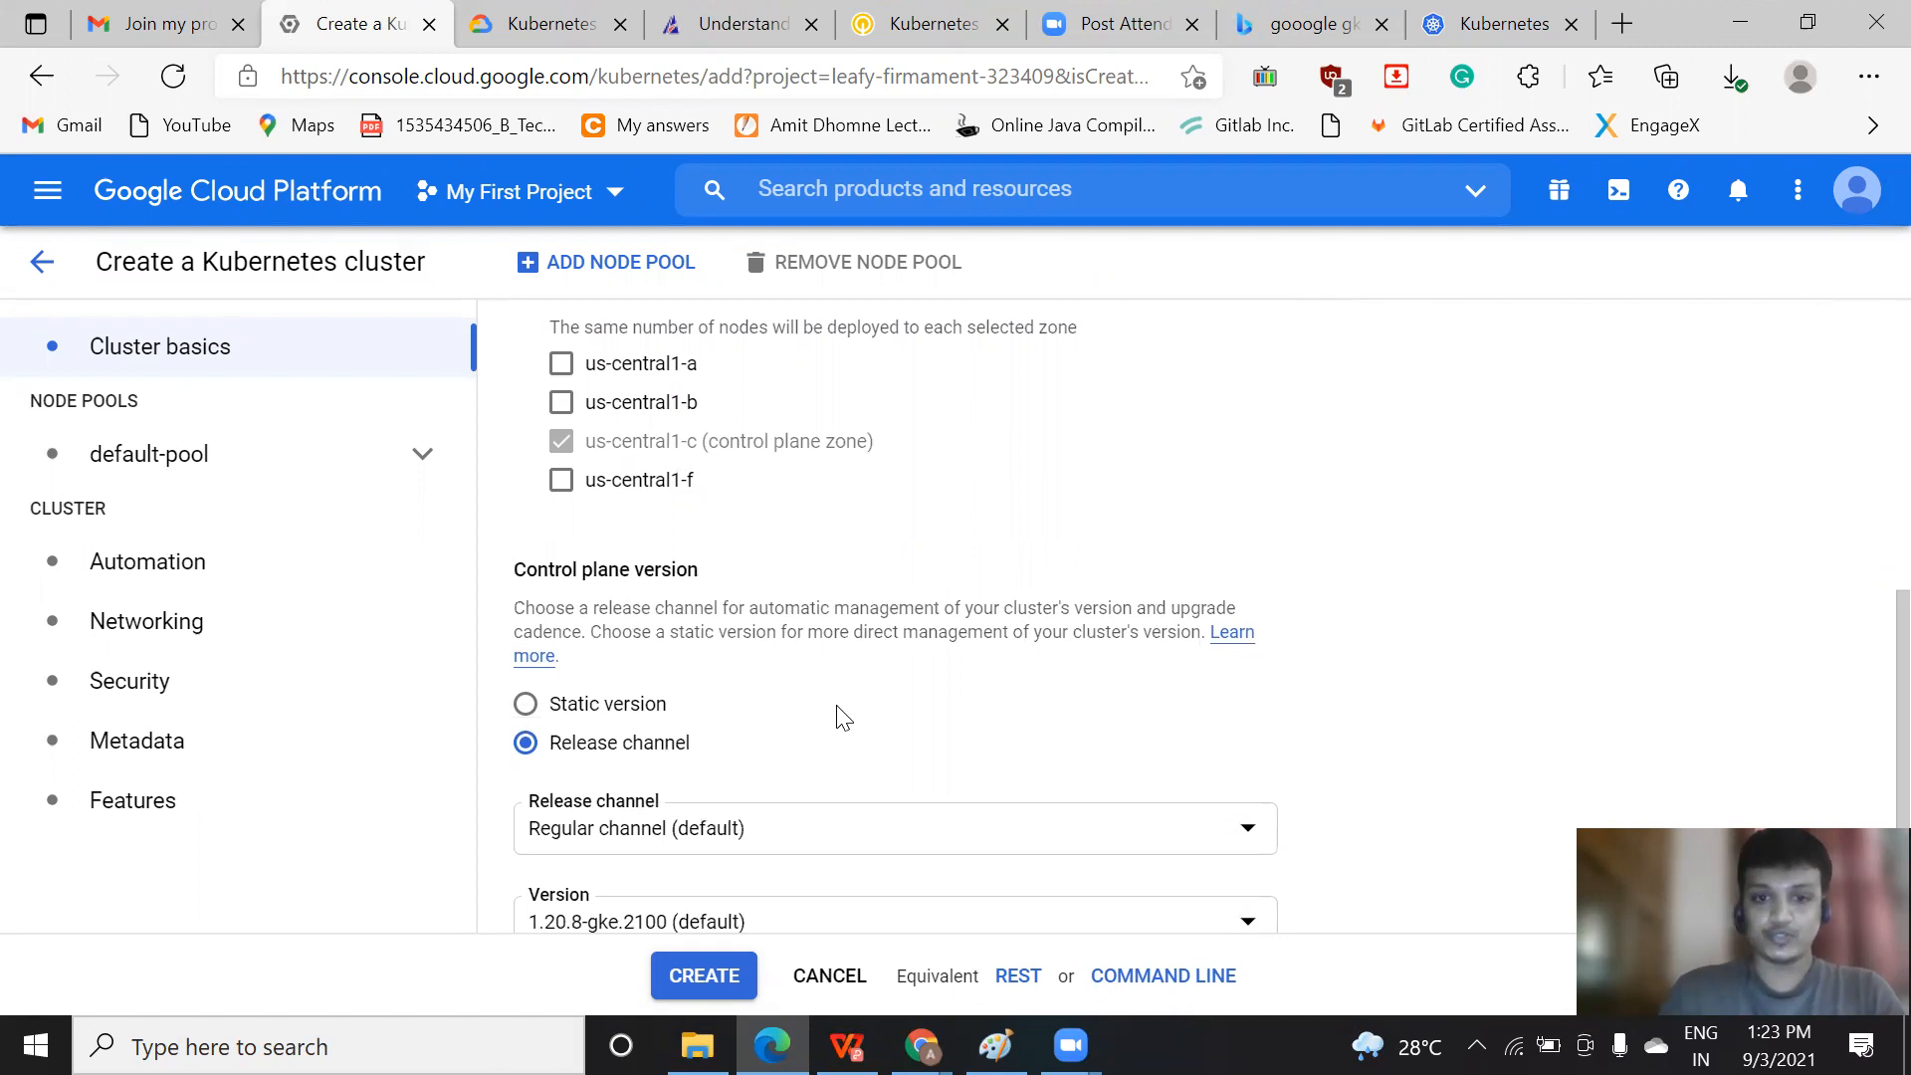
scroll(1867, 776, down, 2)
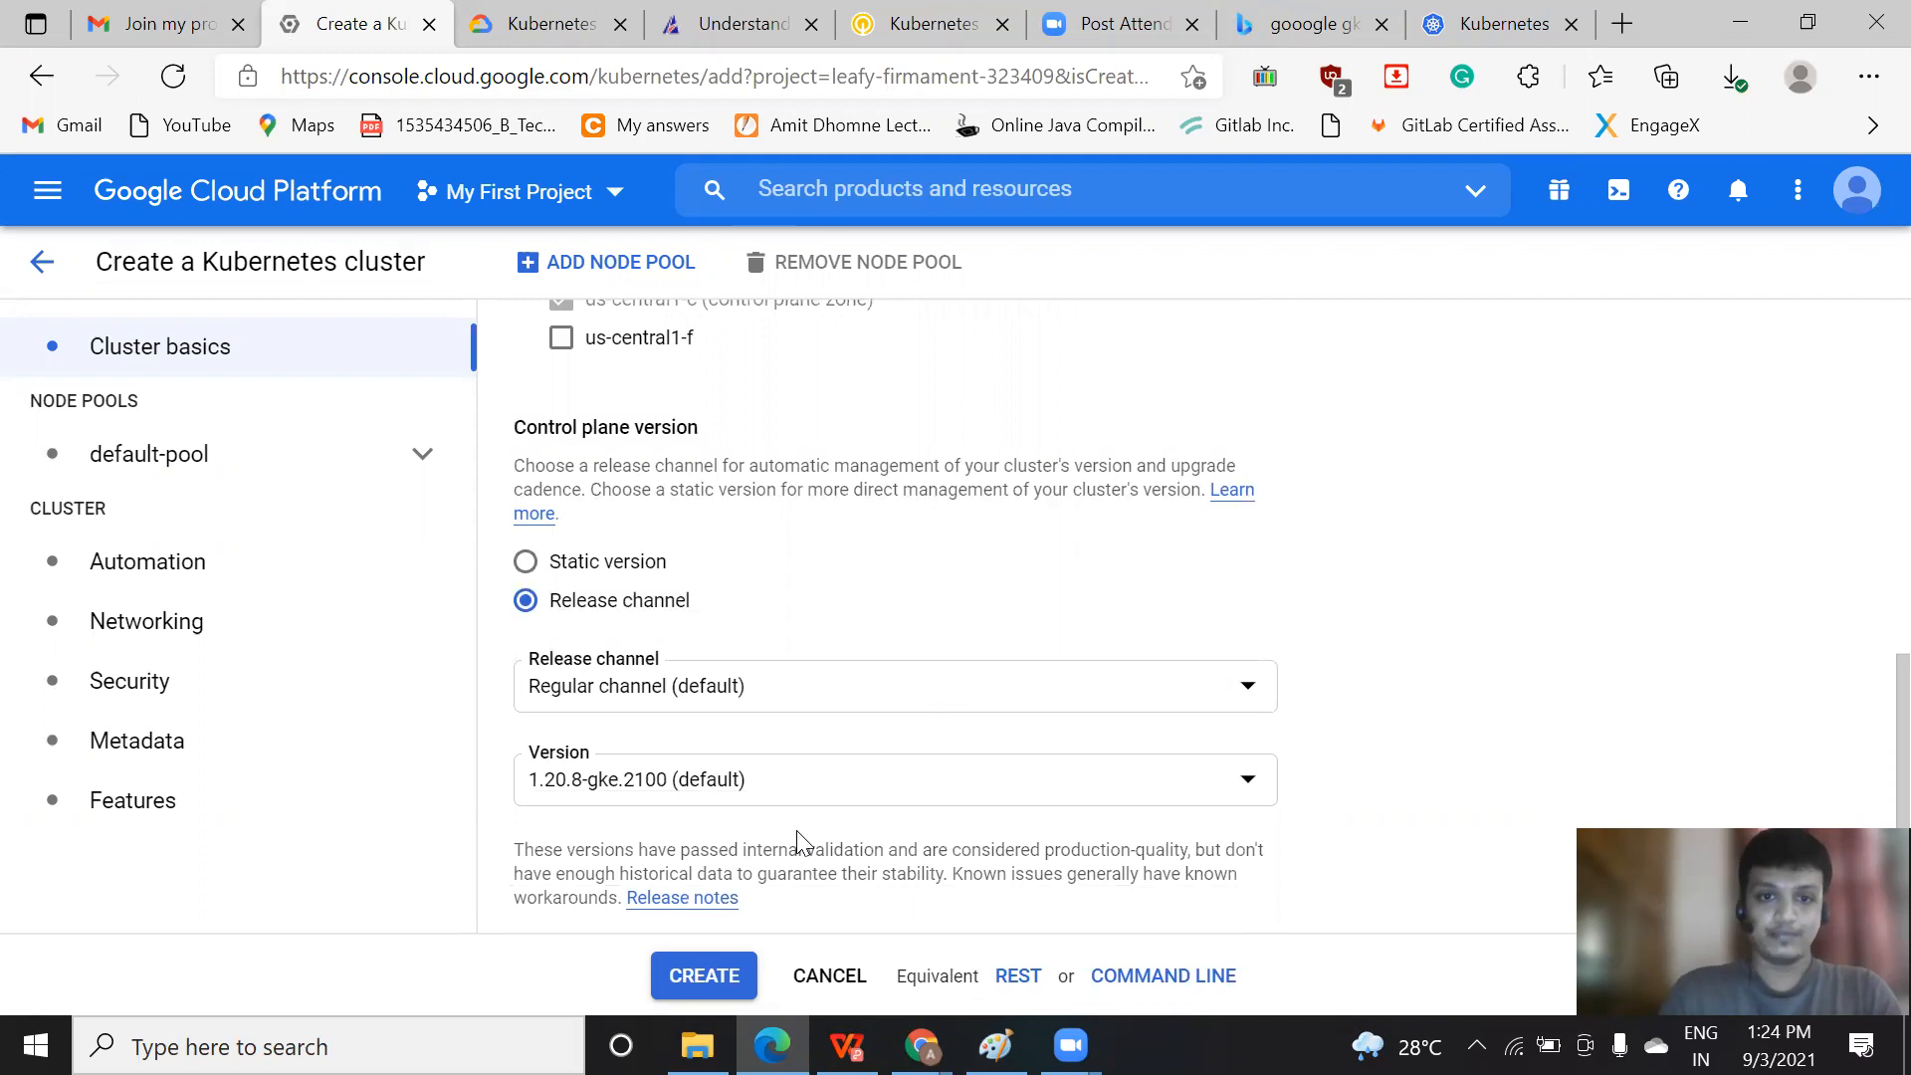
right_click(1239, 507)
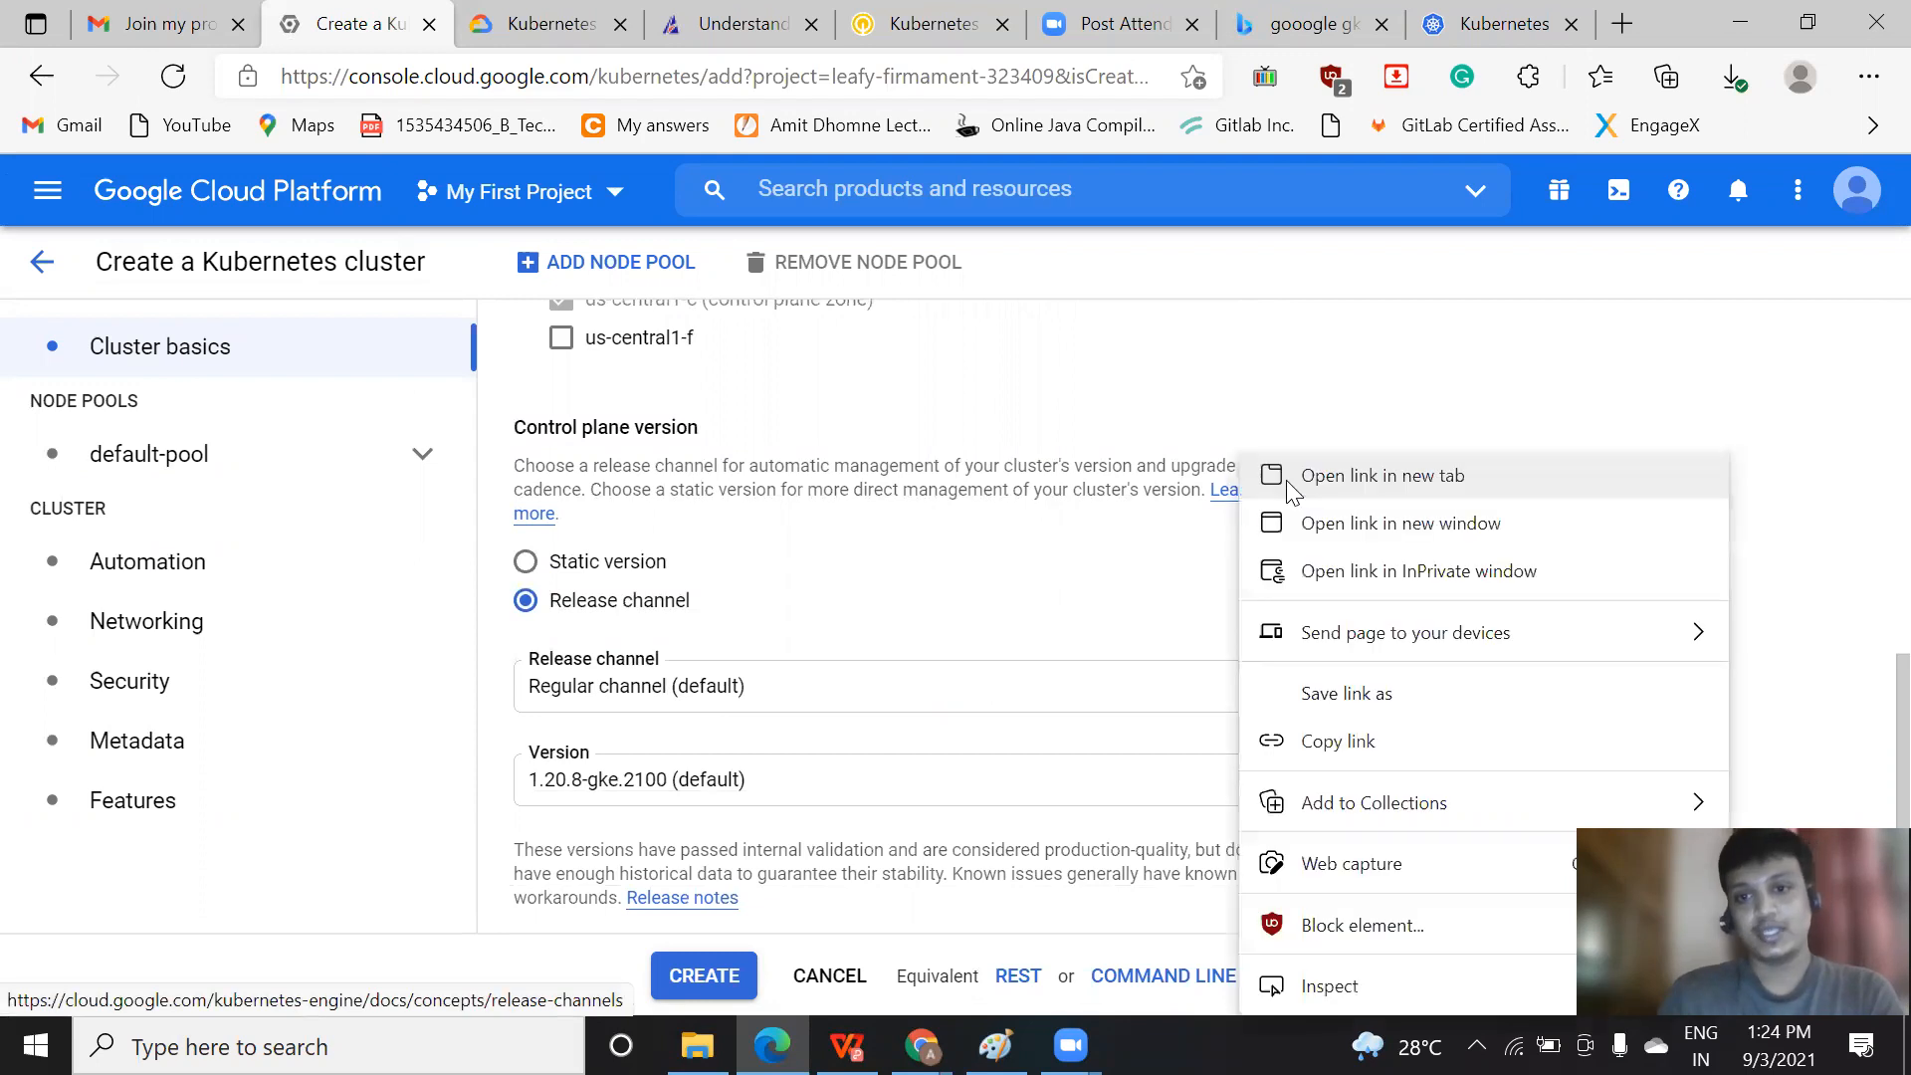
click(1288, 482)
click(679, 12)
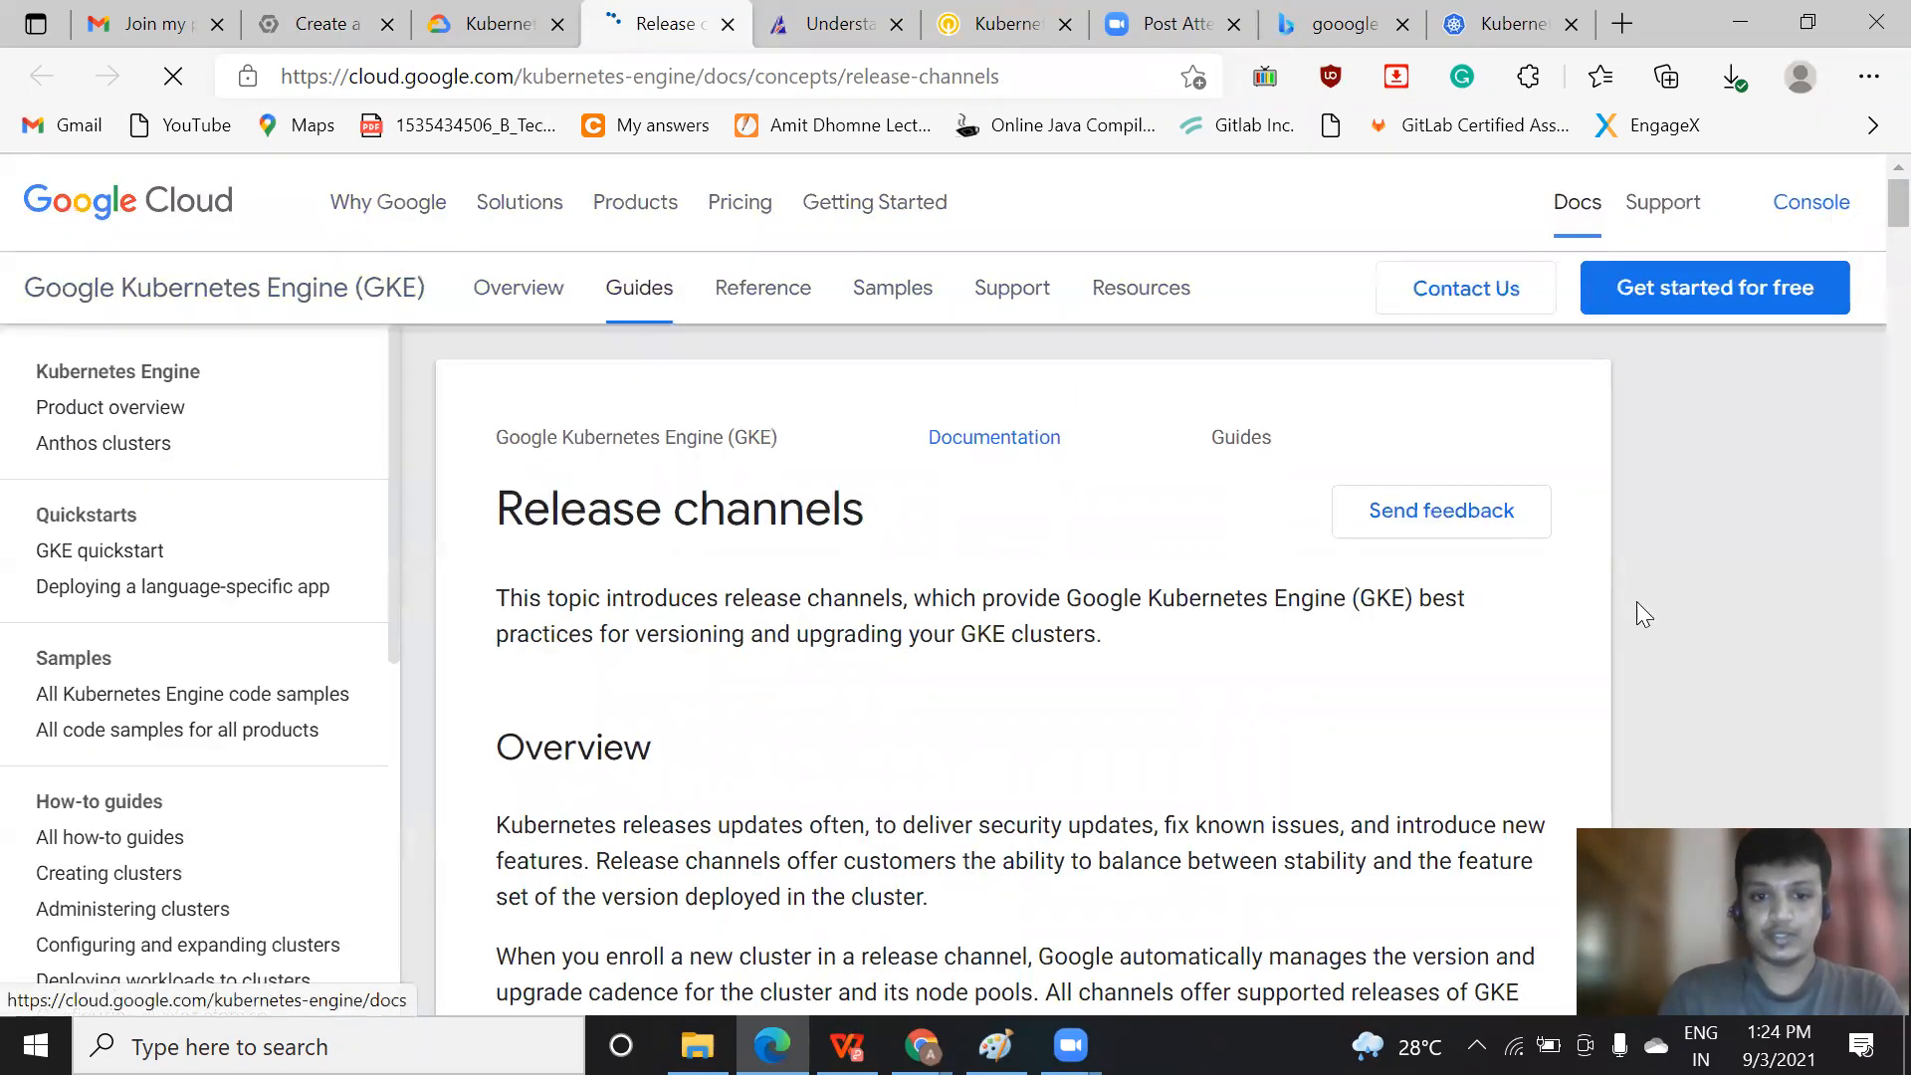
Examine the table of Rapid, Regular and Stable channels in the release channels documentation
scroll(1864, 563, down, 6)
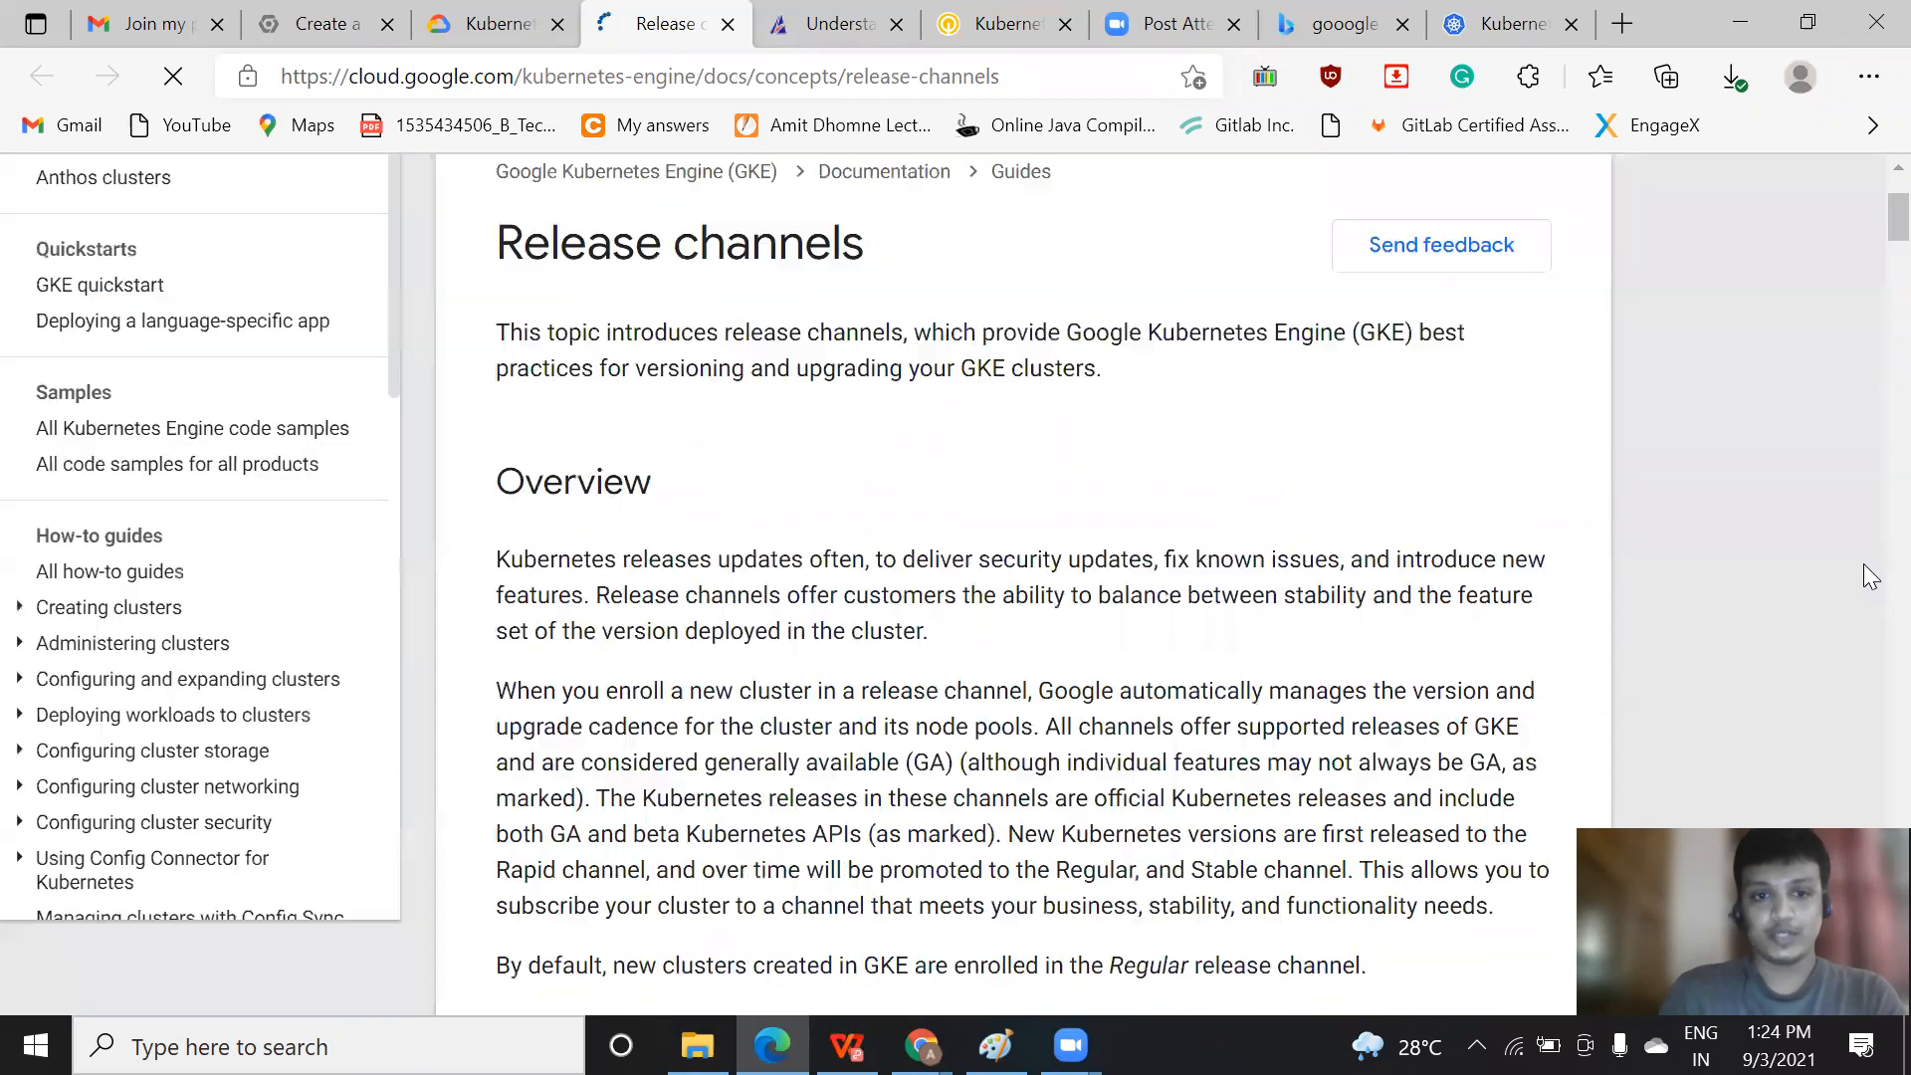
scroll(1863, 575, down, 6)
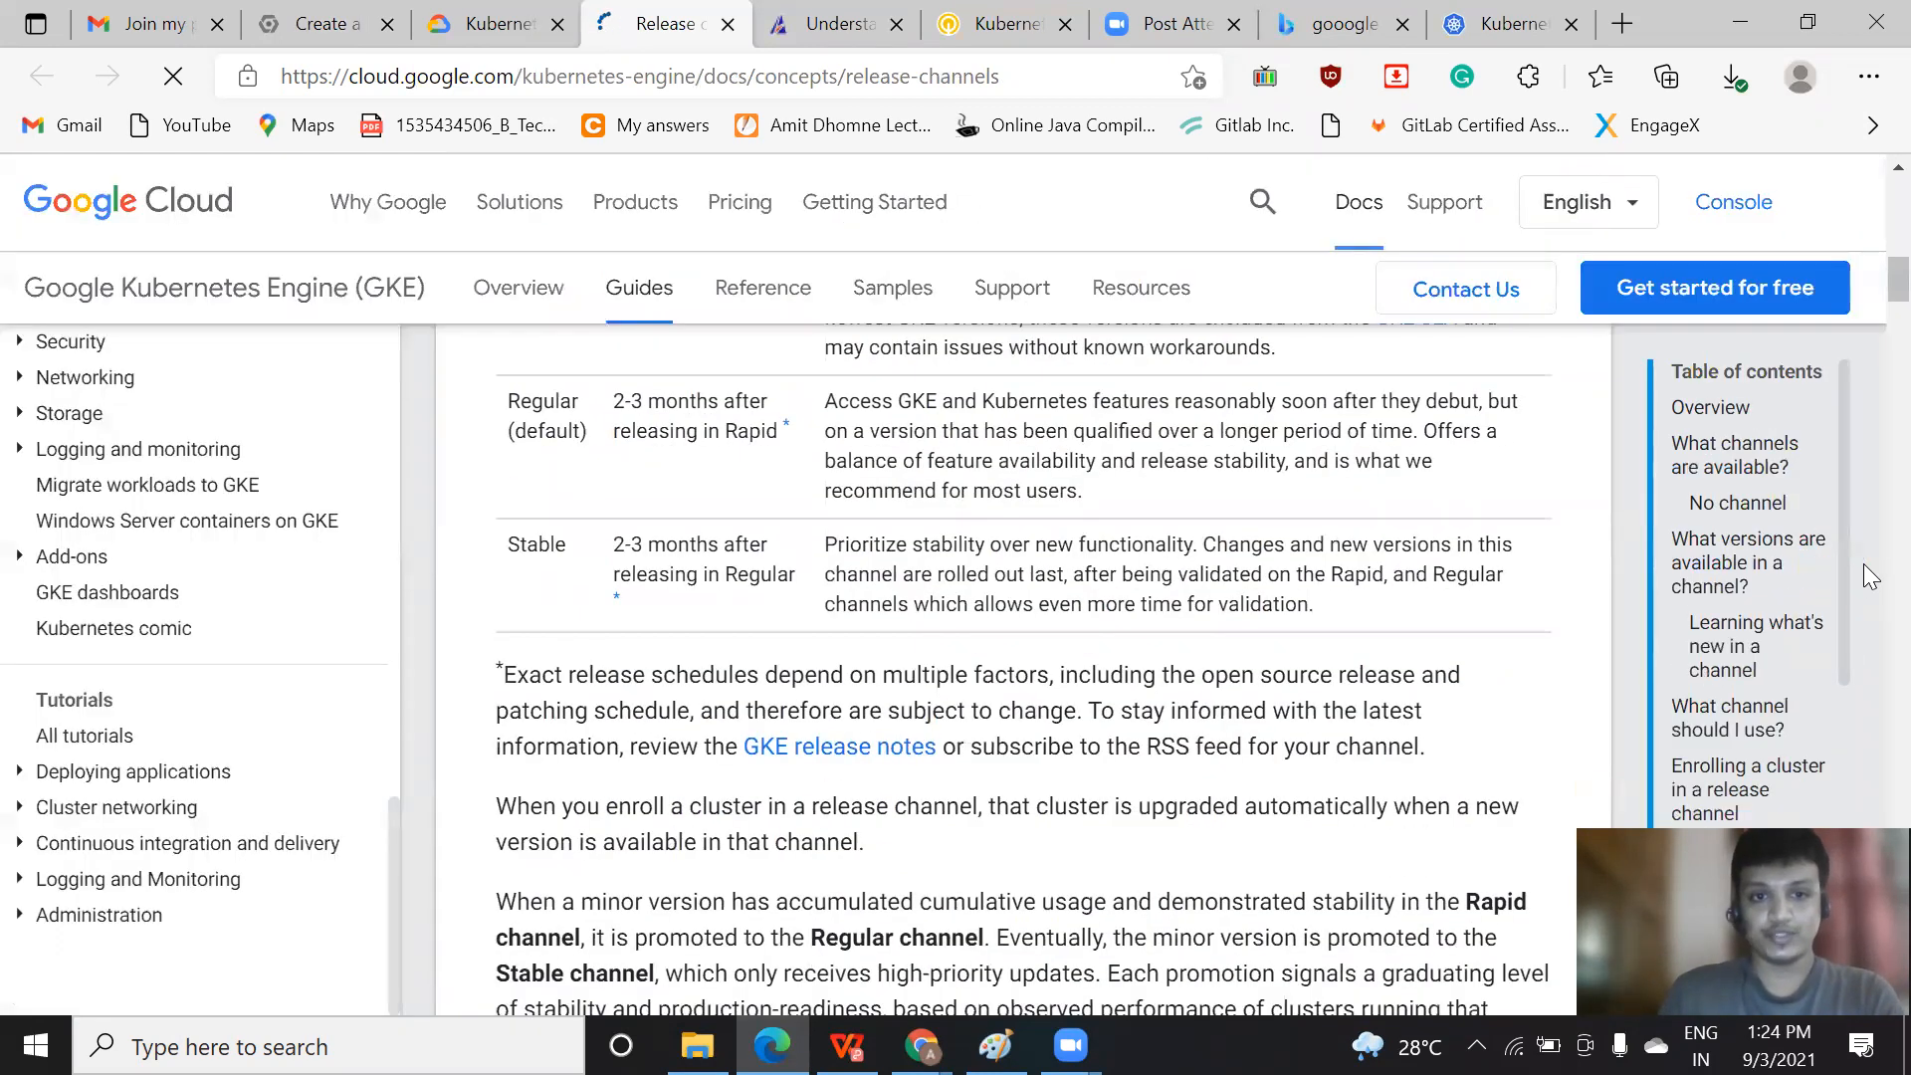
scroll(1867, 297, up, 3)
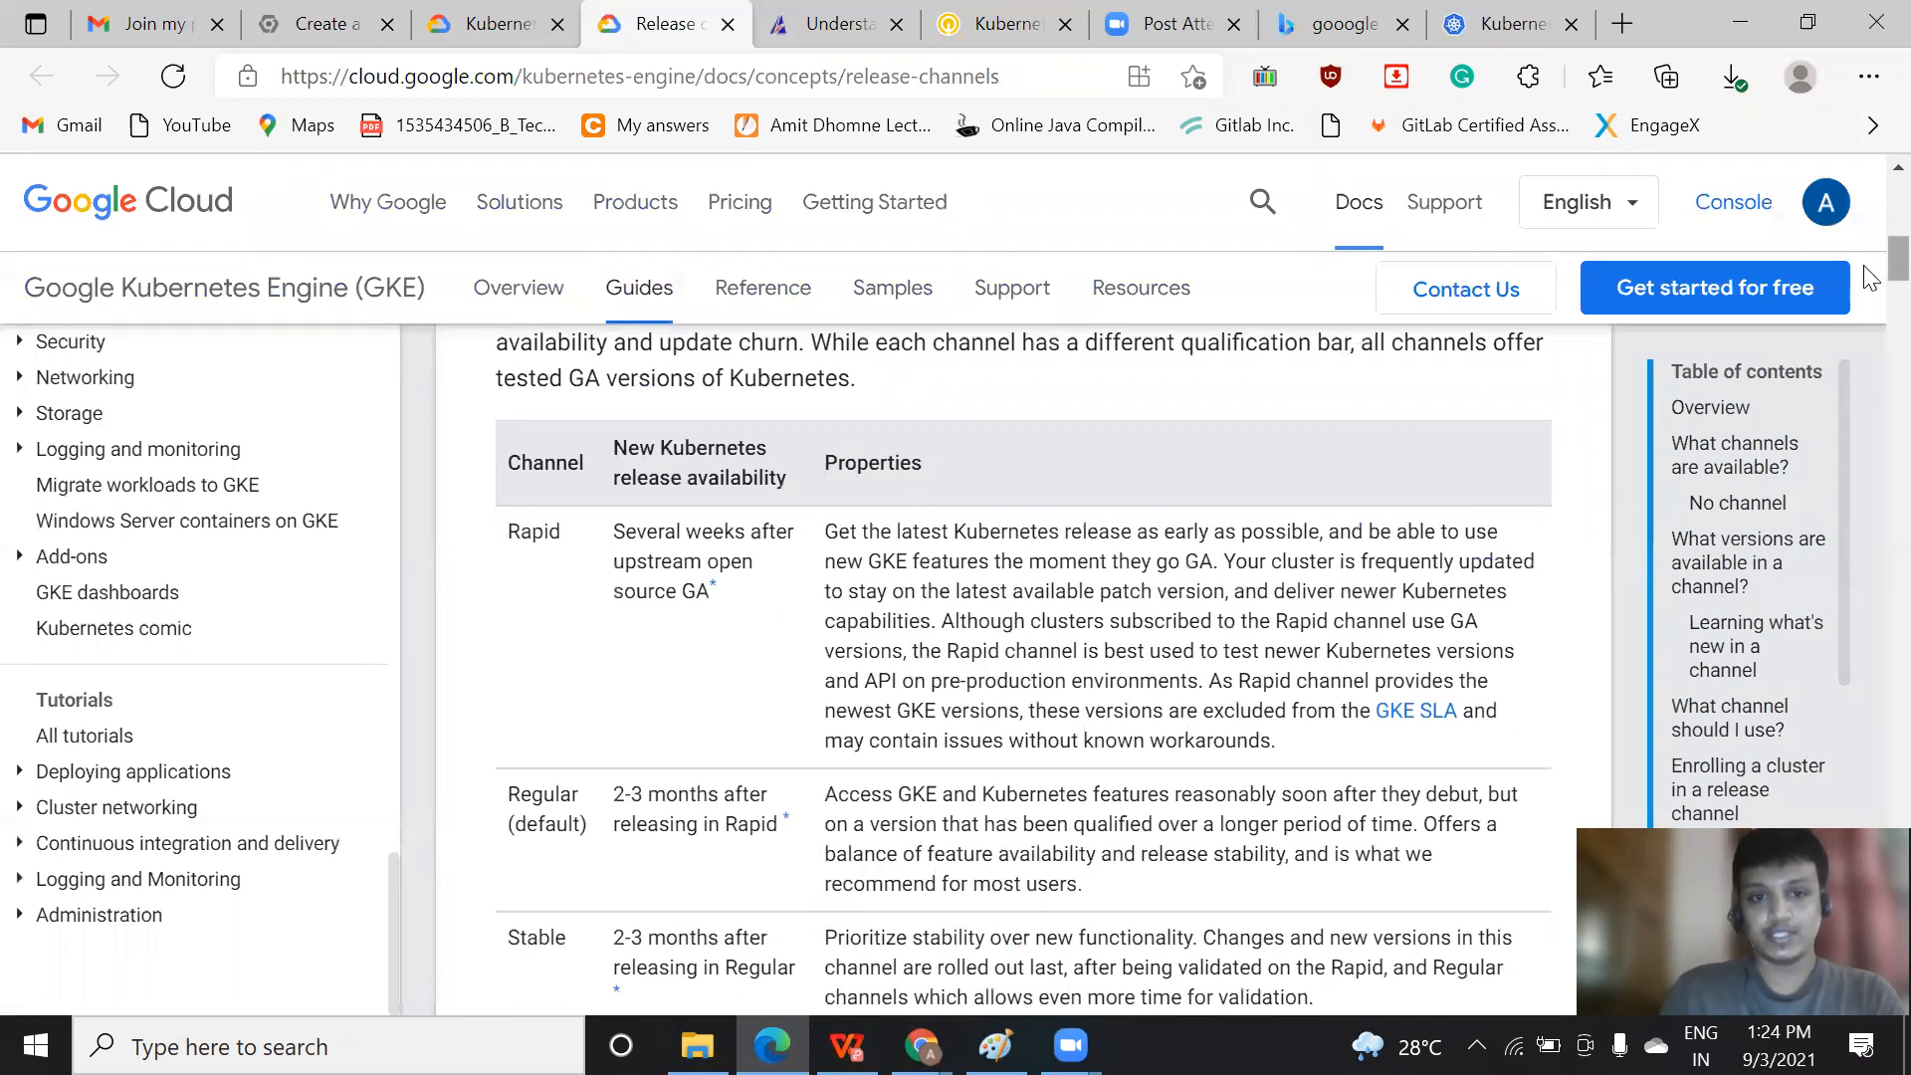
scroll(1869, 277, down, 2)
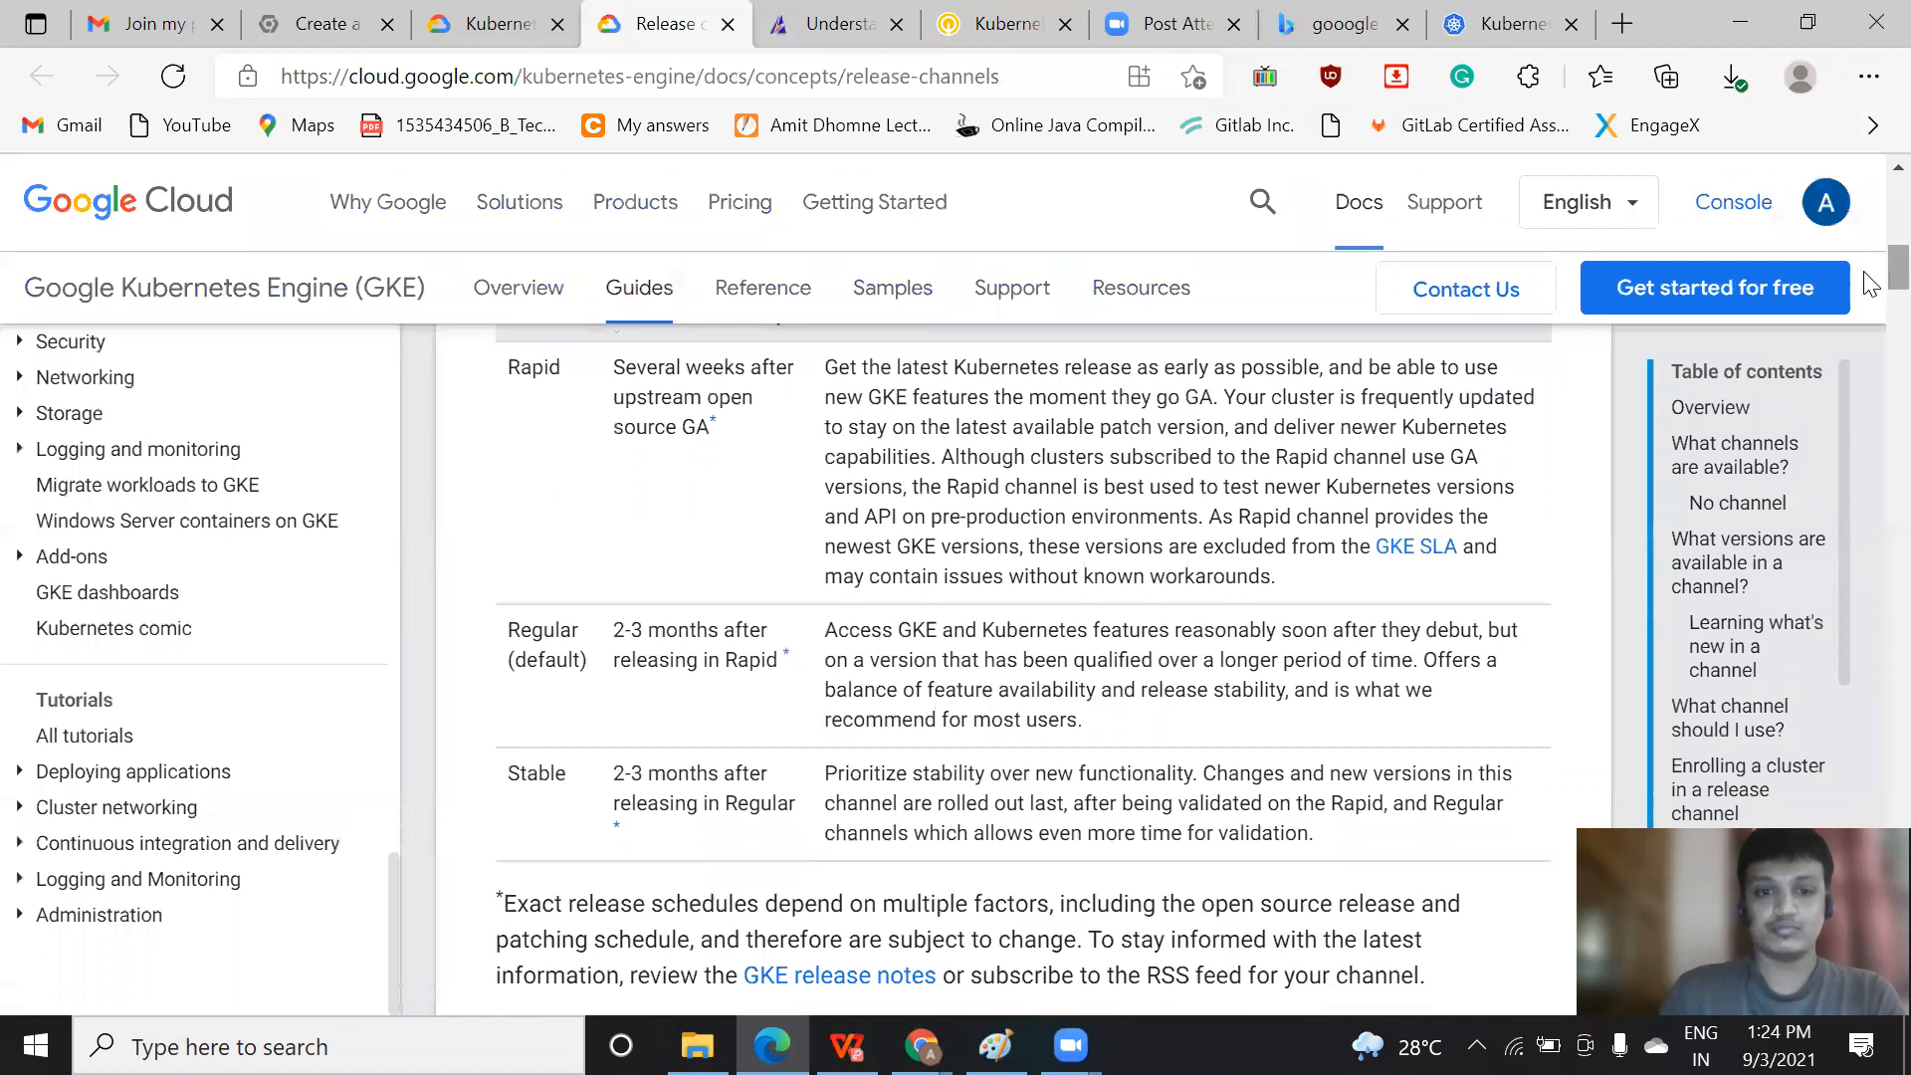
Return to the cluster creation form, display its equivalent gcloud command line and send the command to Cloud Shell
click(331, 14)
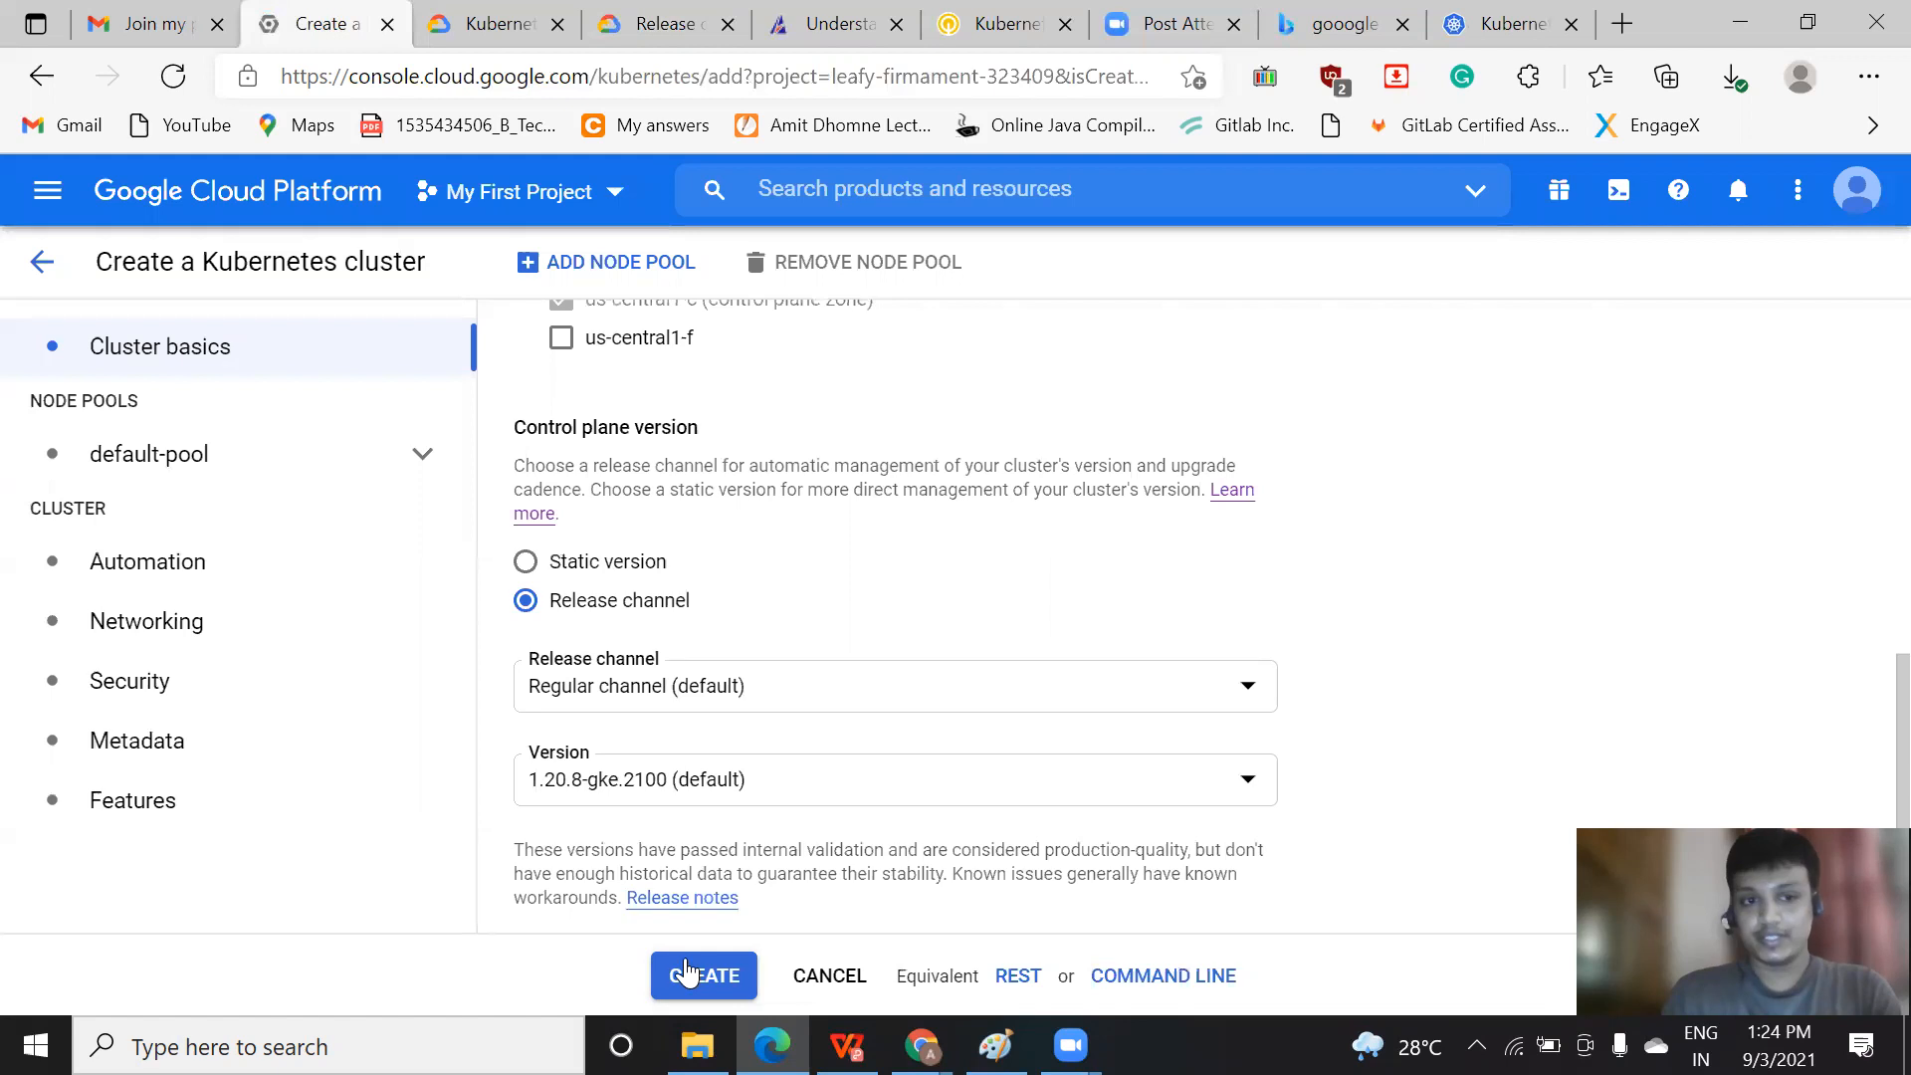
click(1207, 976)
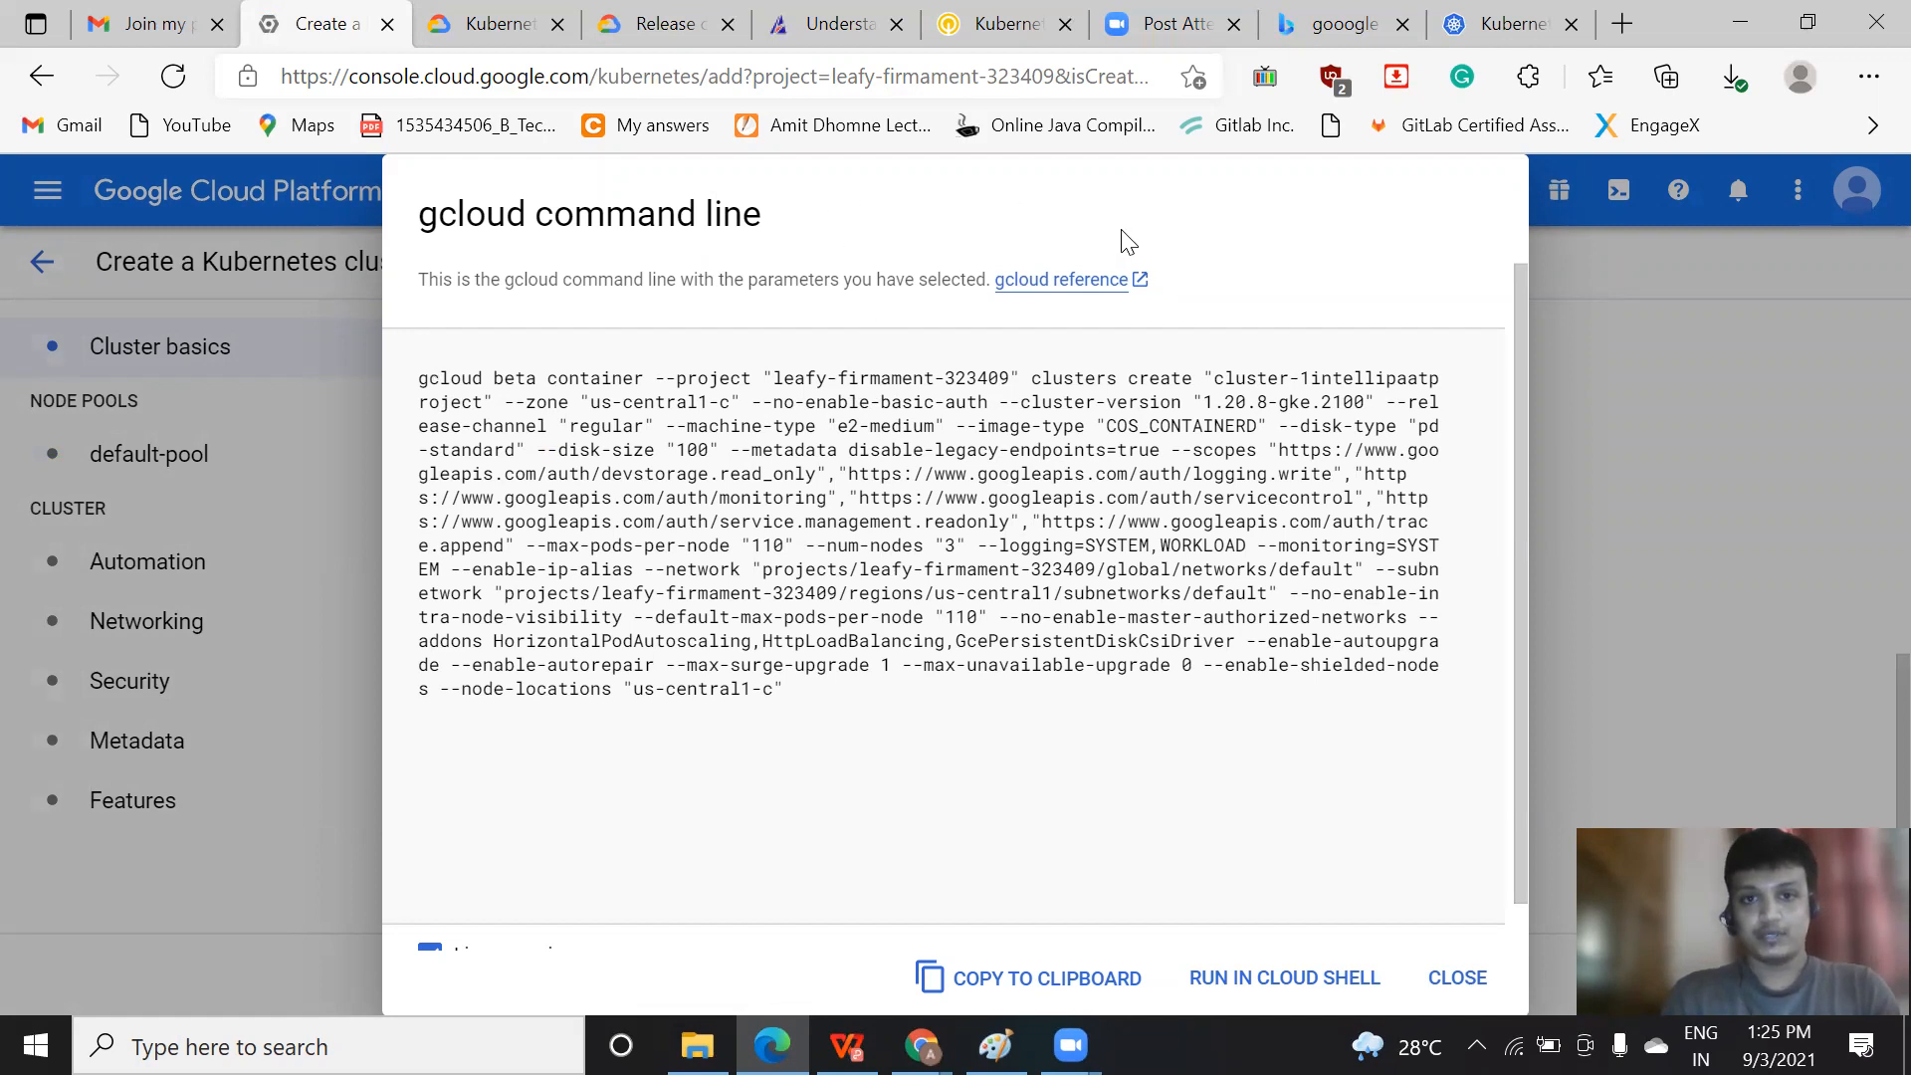
click(1448, 976)
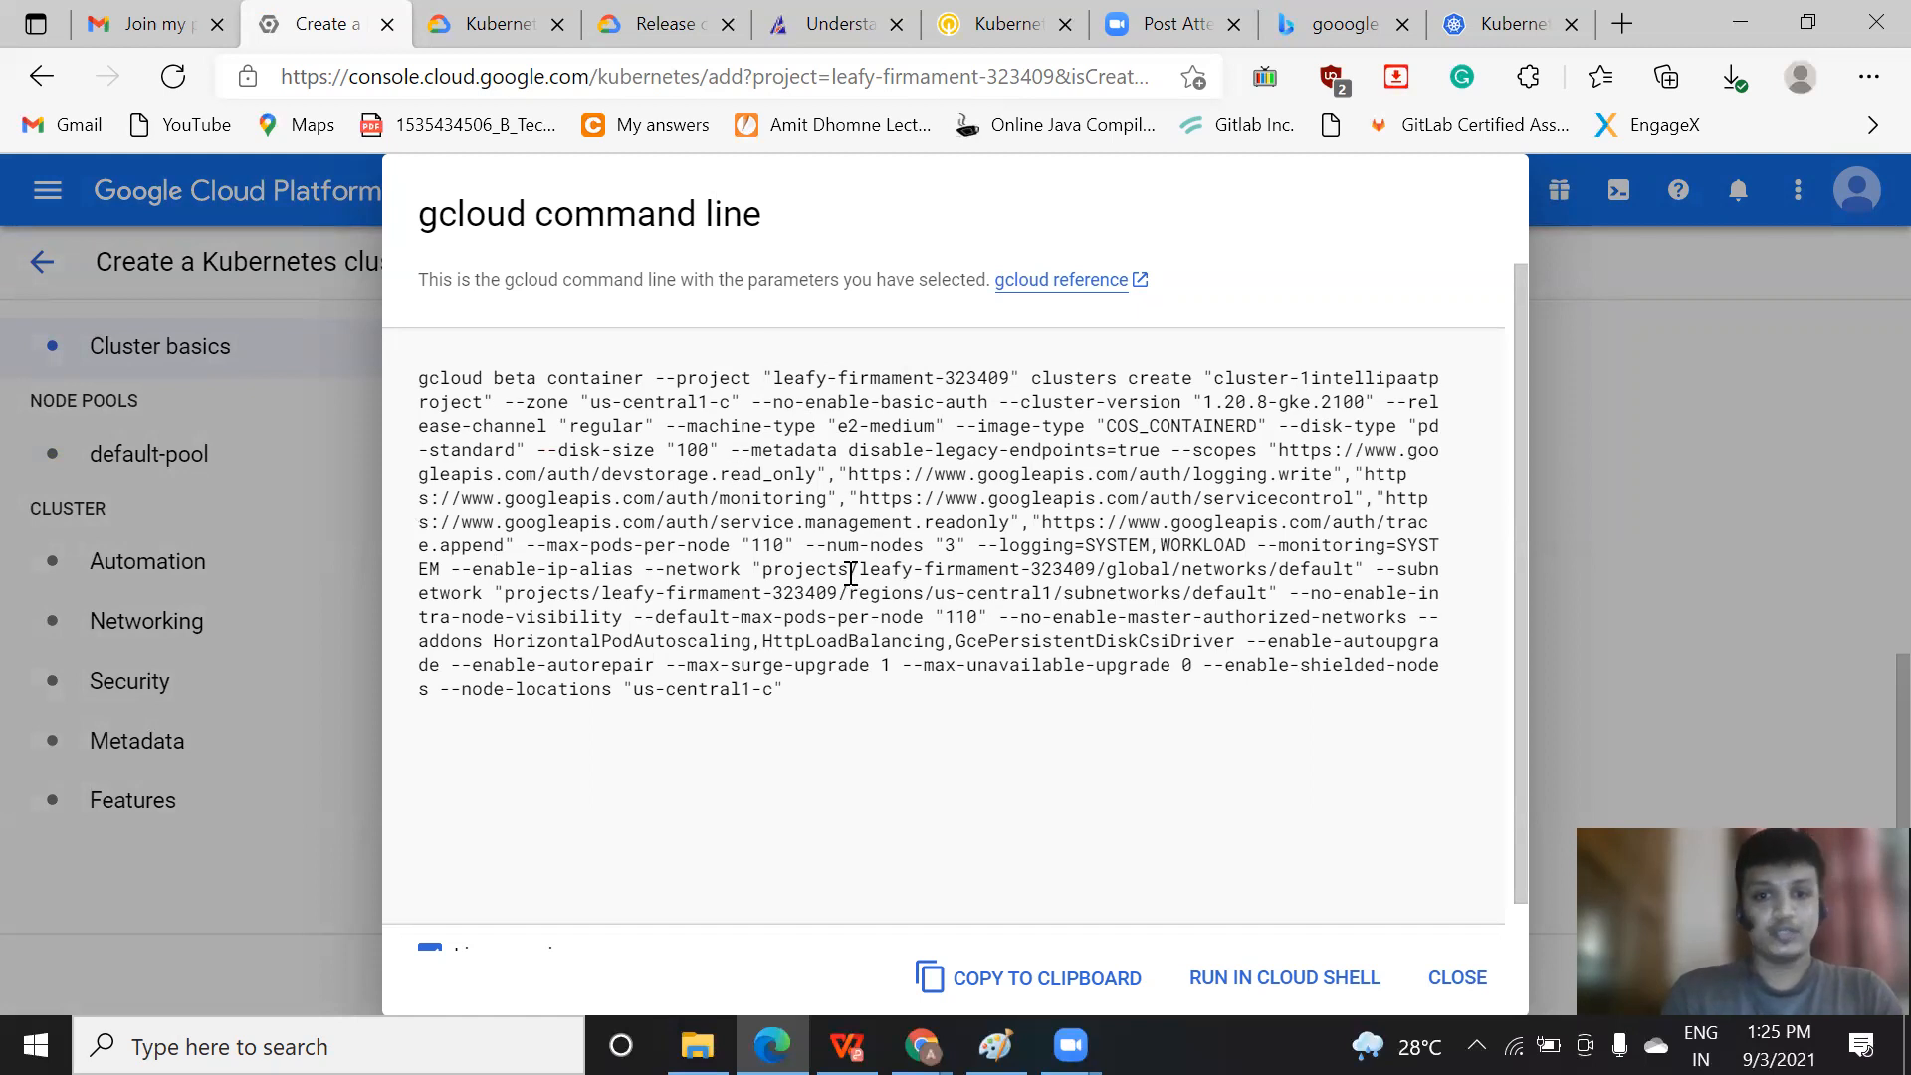
right_click(1330, 967)
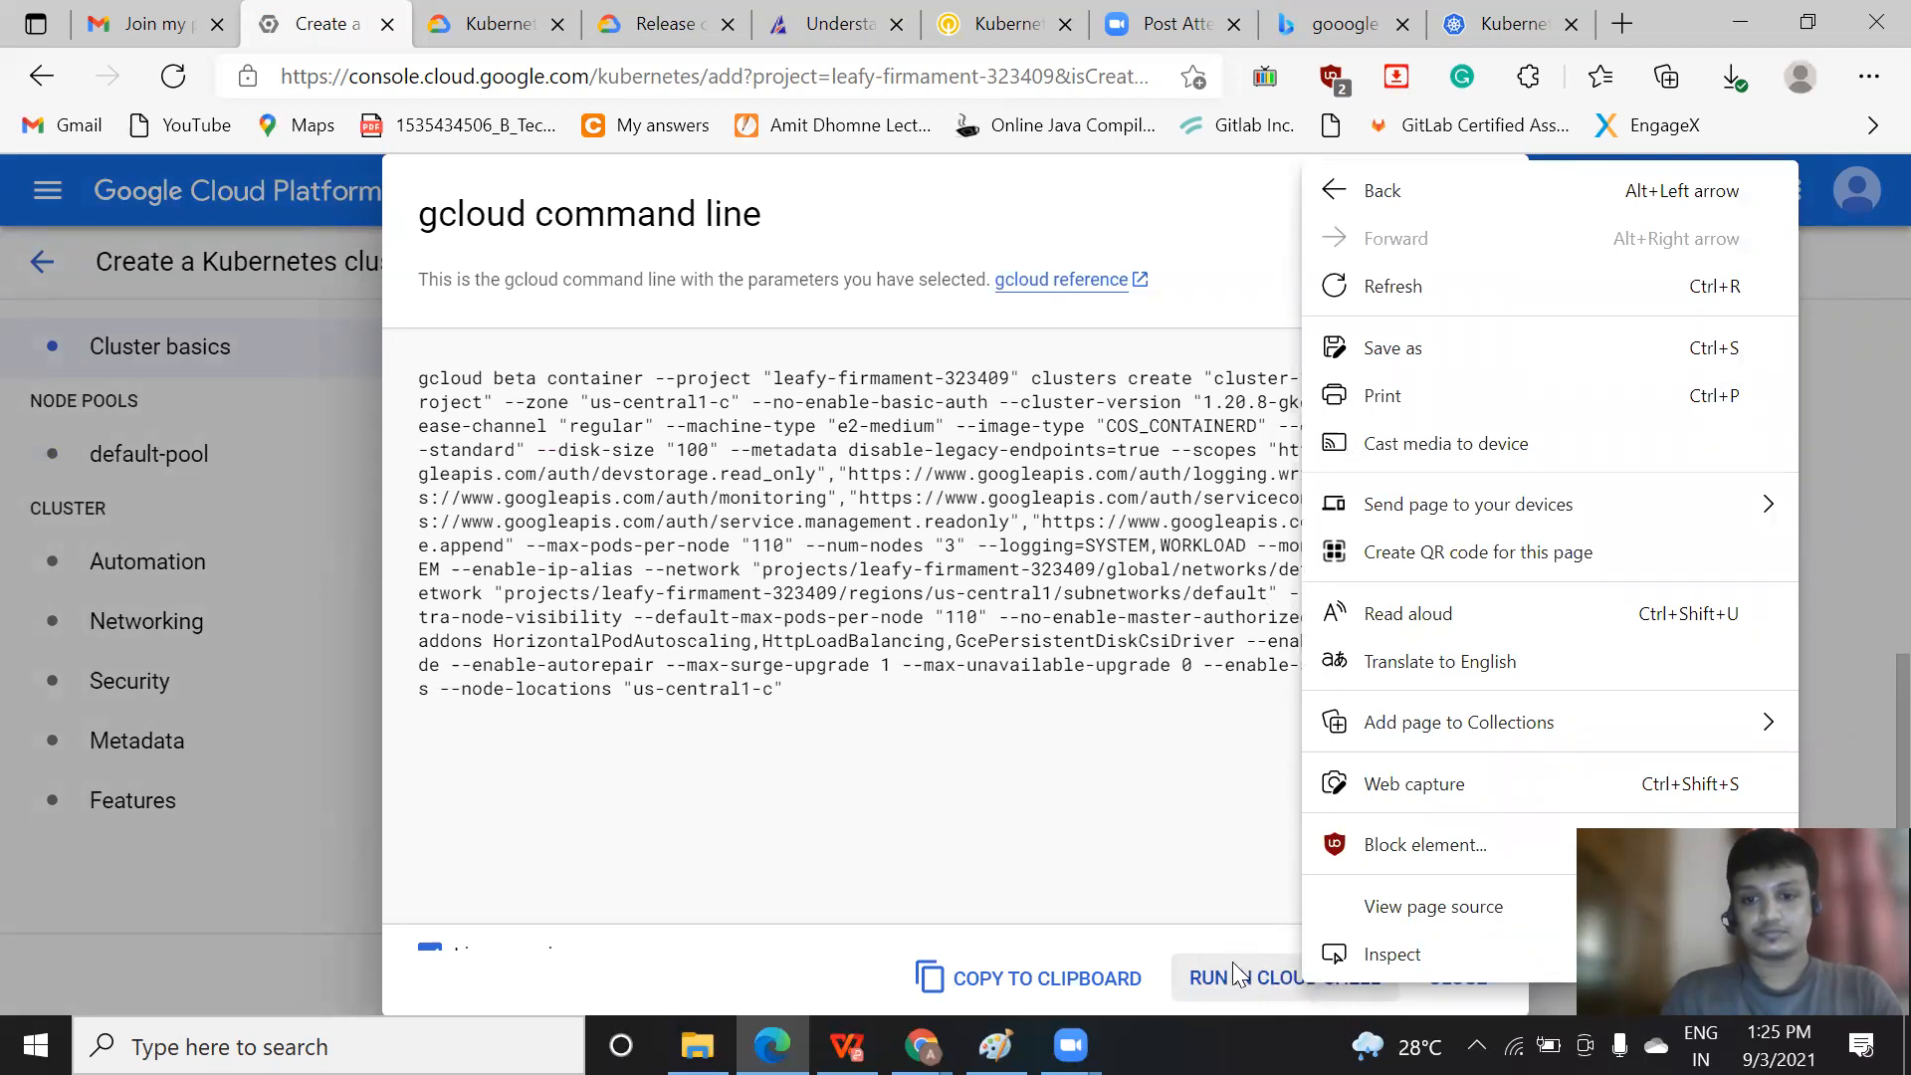
click(1200, 882)
click(1324, 975)
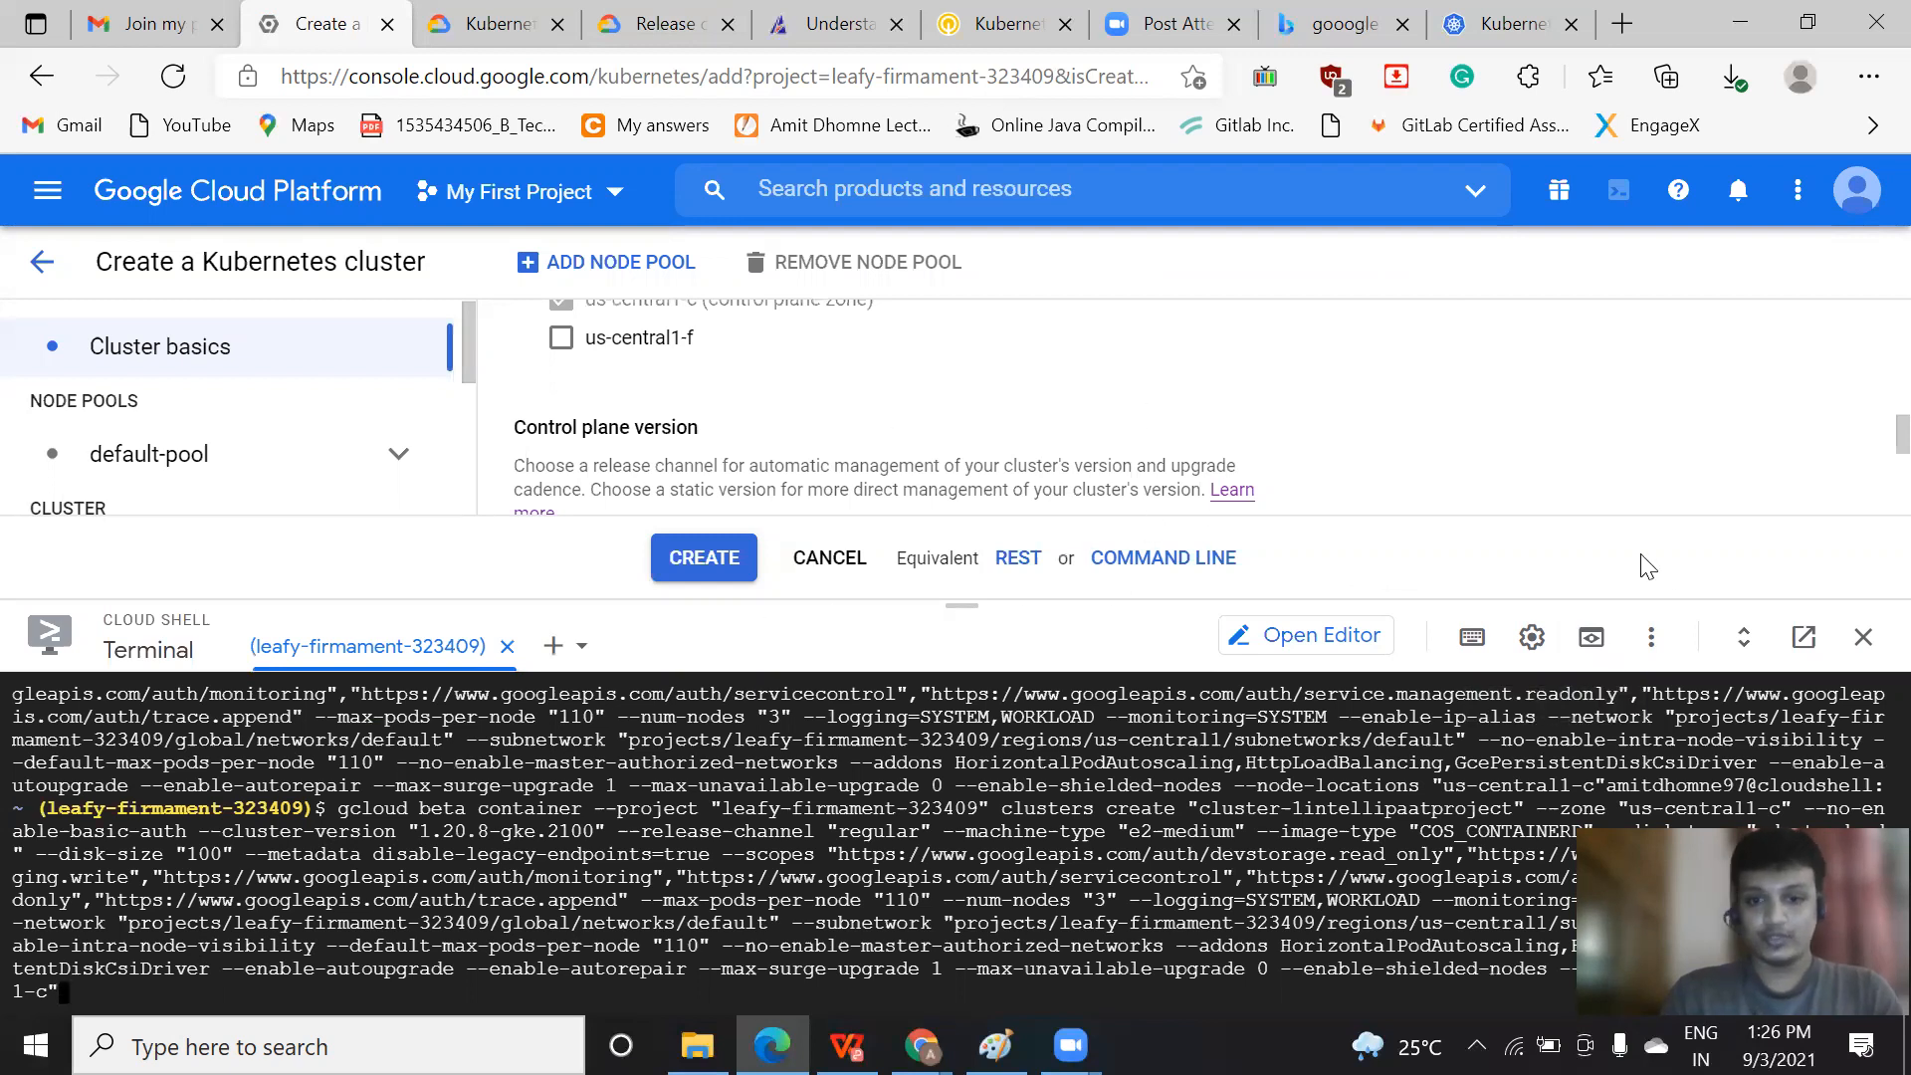
Close Cloud Shell and create the cluster, dismissing the Learn panel and Autopilot promotion on the clusters page
click(1863, 637)
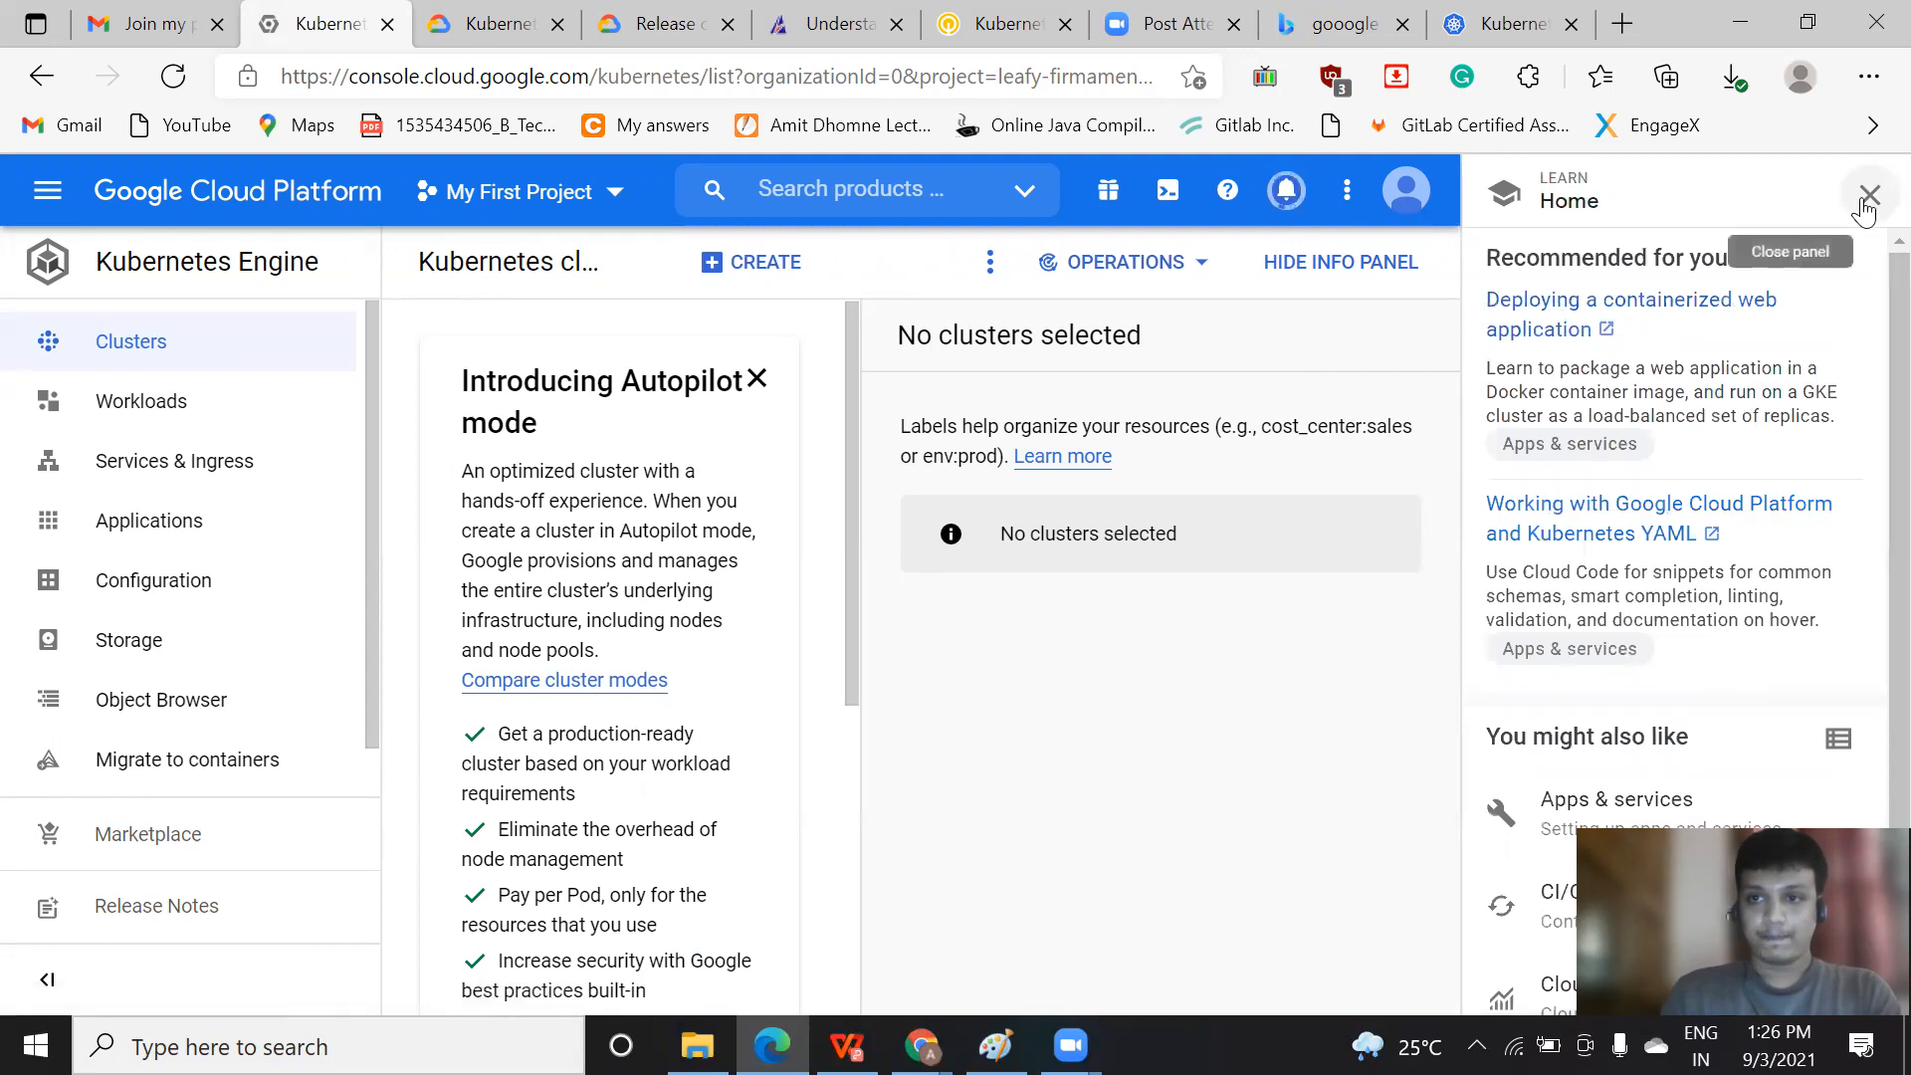
click(1866, 196)
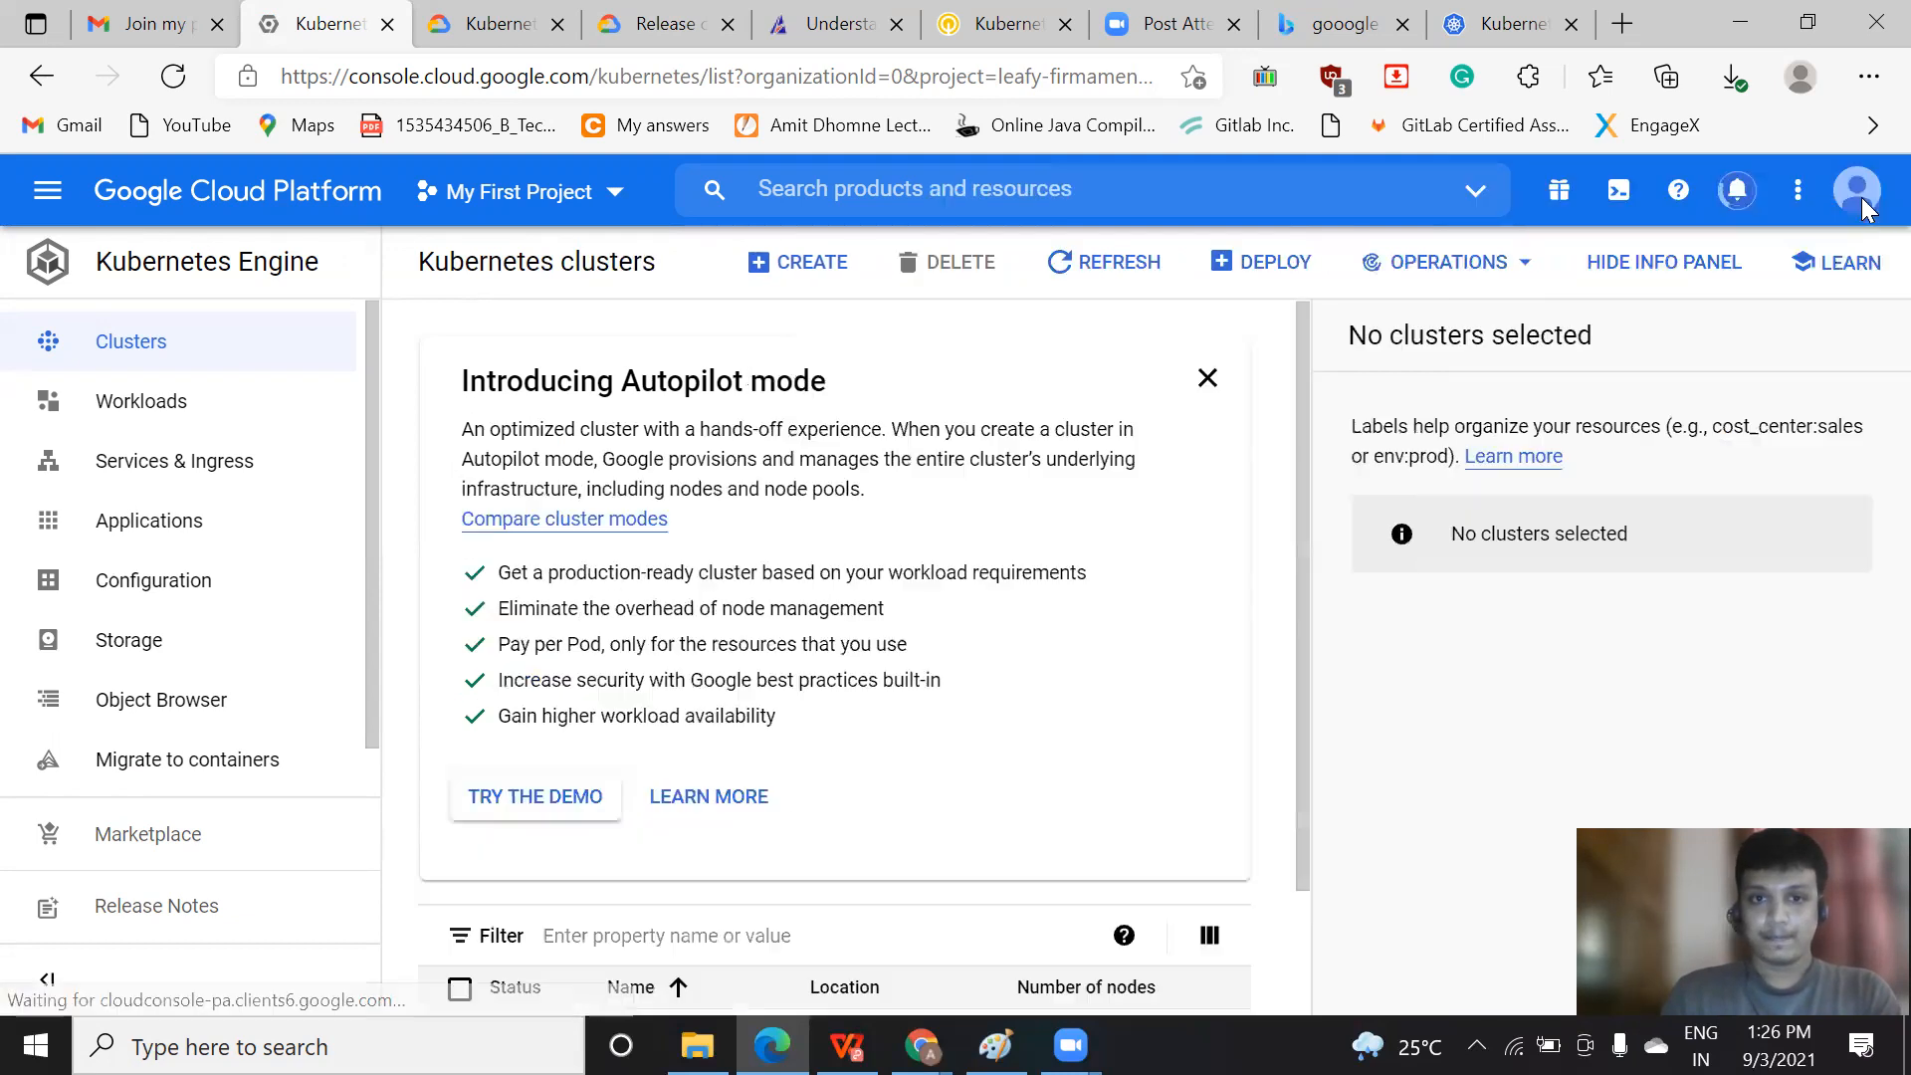
click(1193, 379)
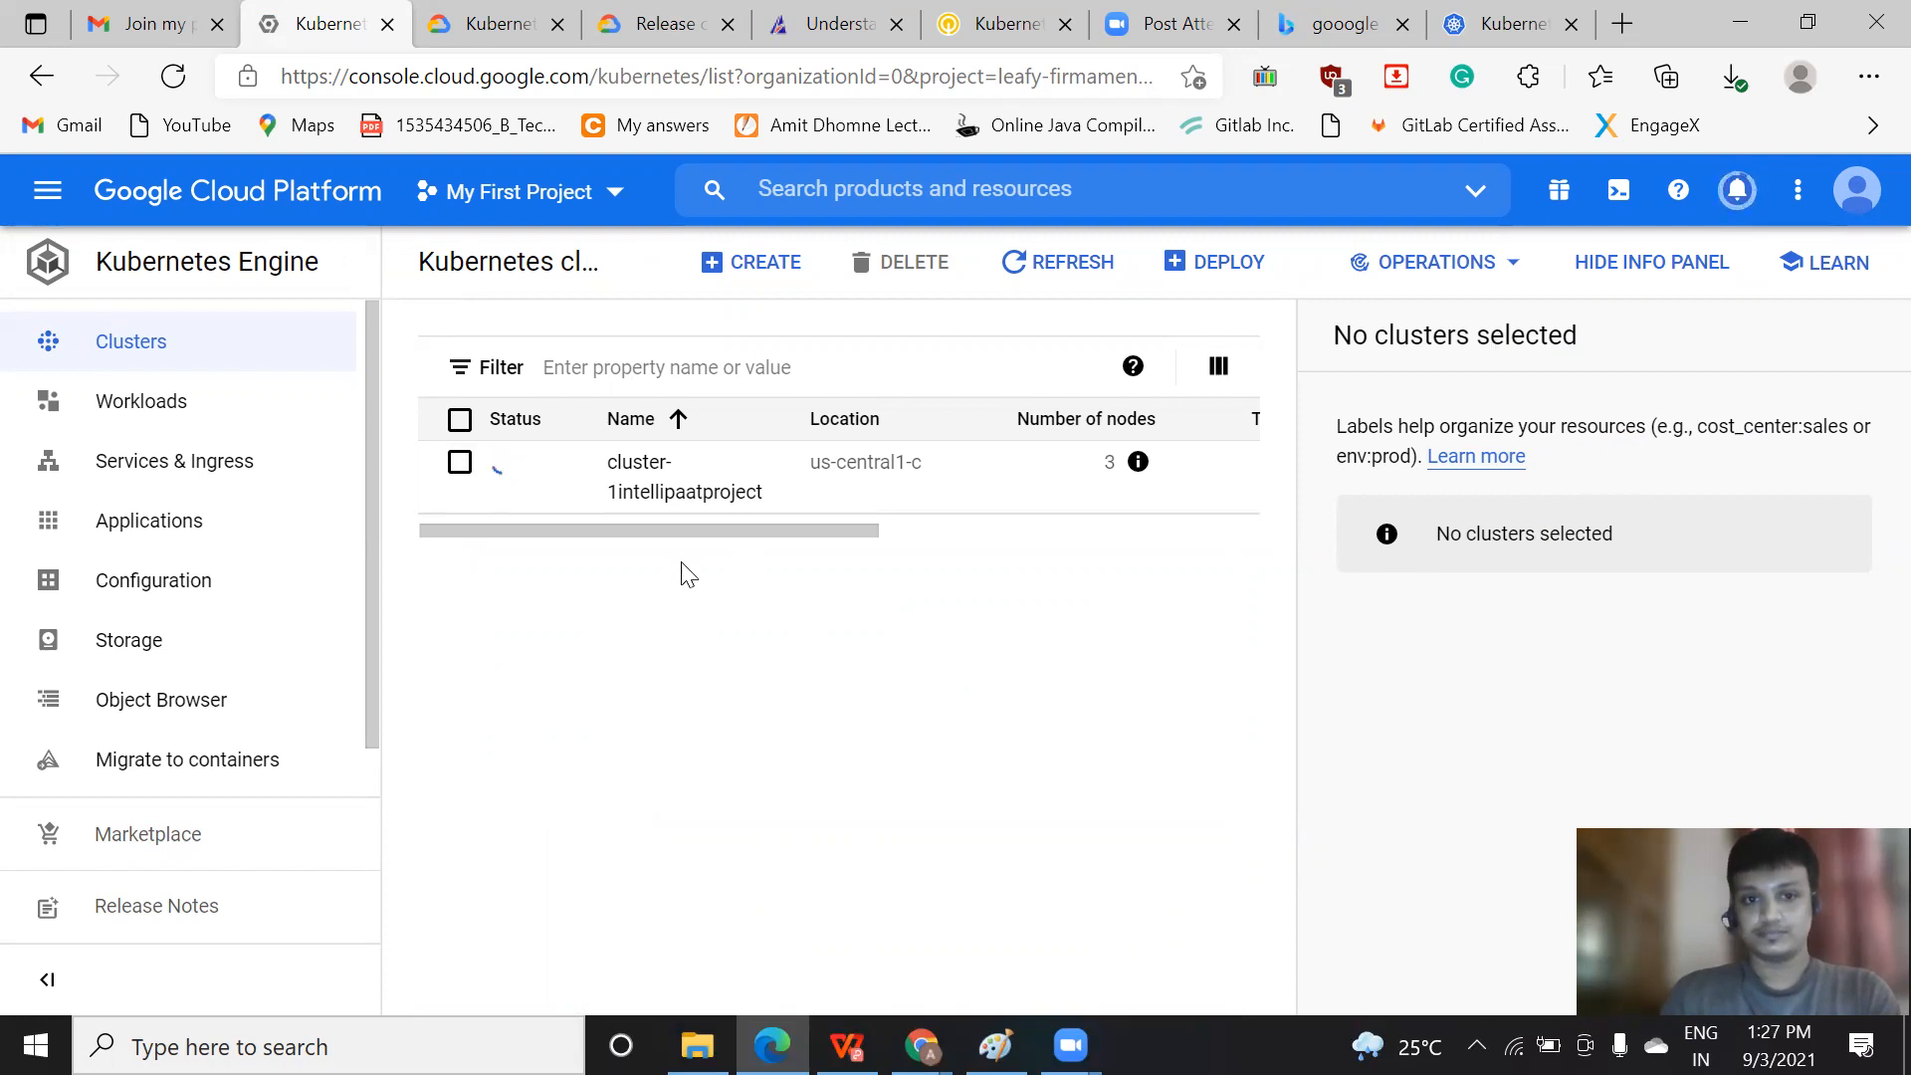
Examine the new cluster's entry in the cluster list, including its labels, node count, vCPUs, memory and available actions
click(464, 469)
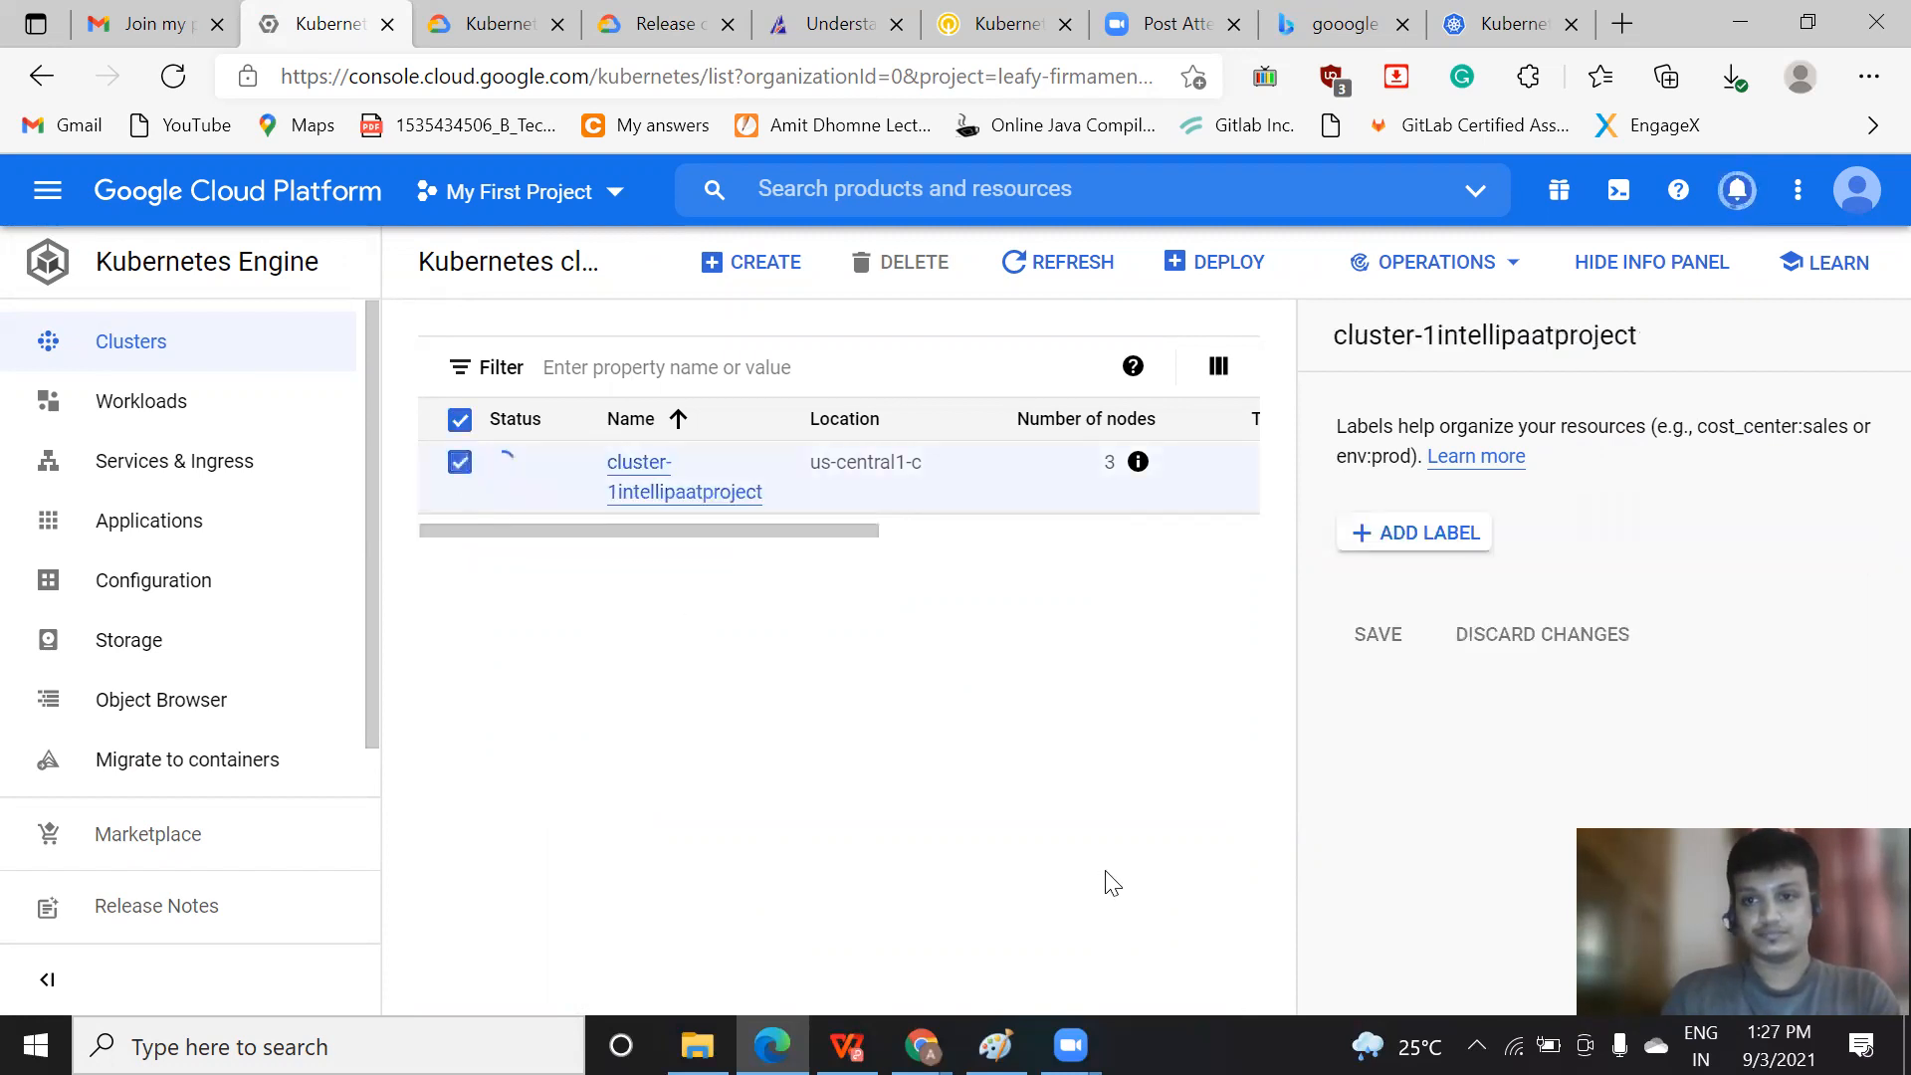
click(461, 464)
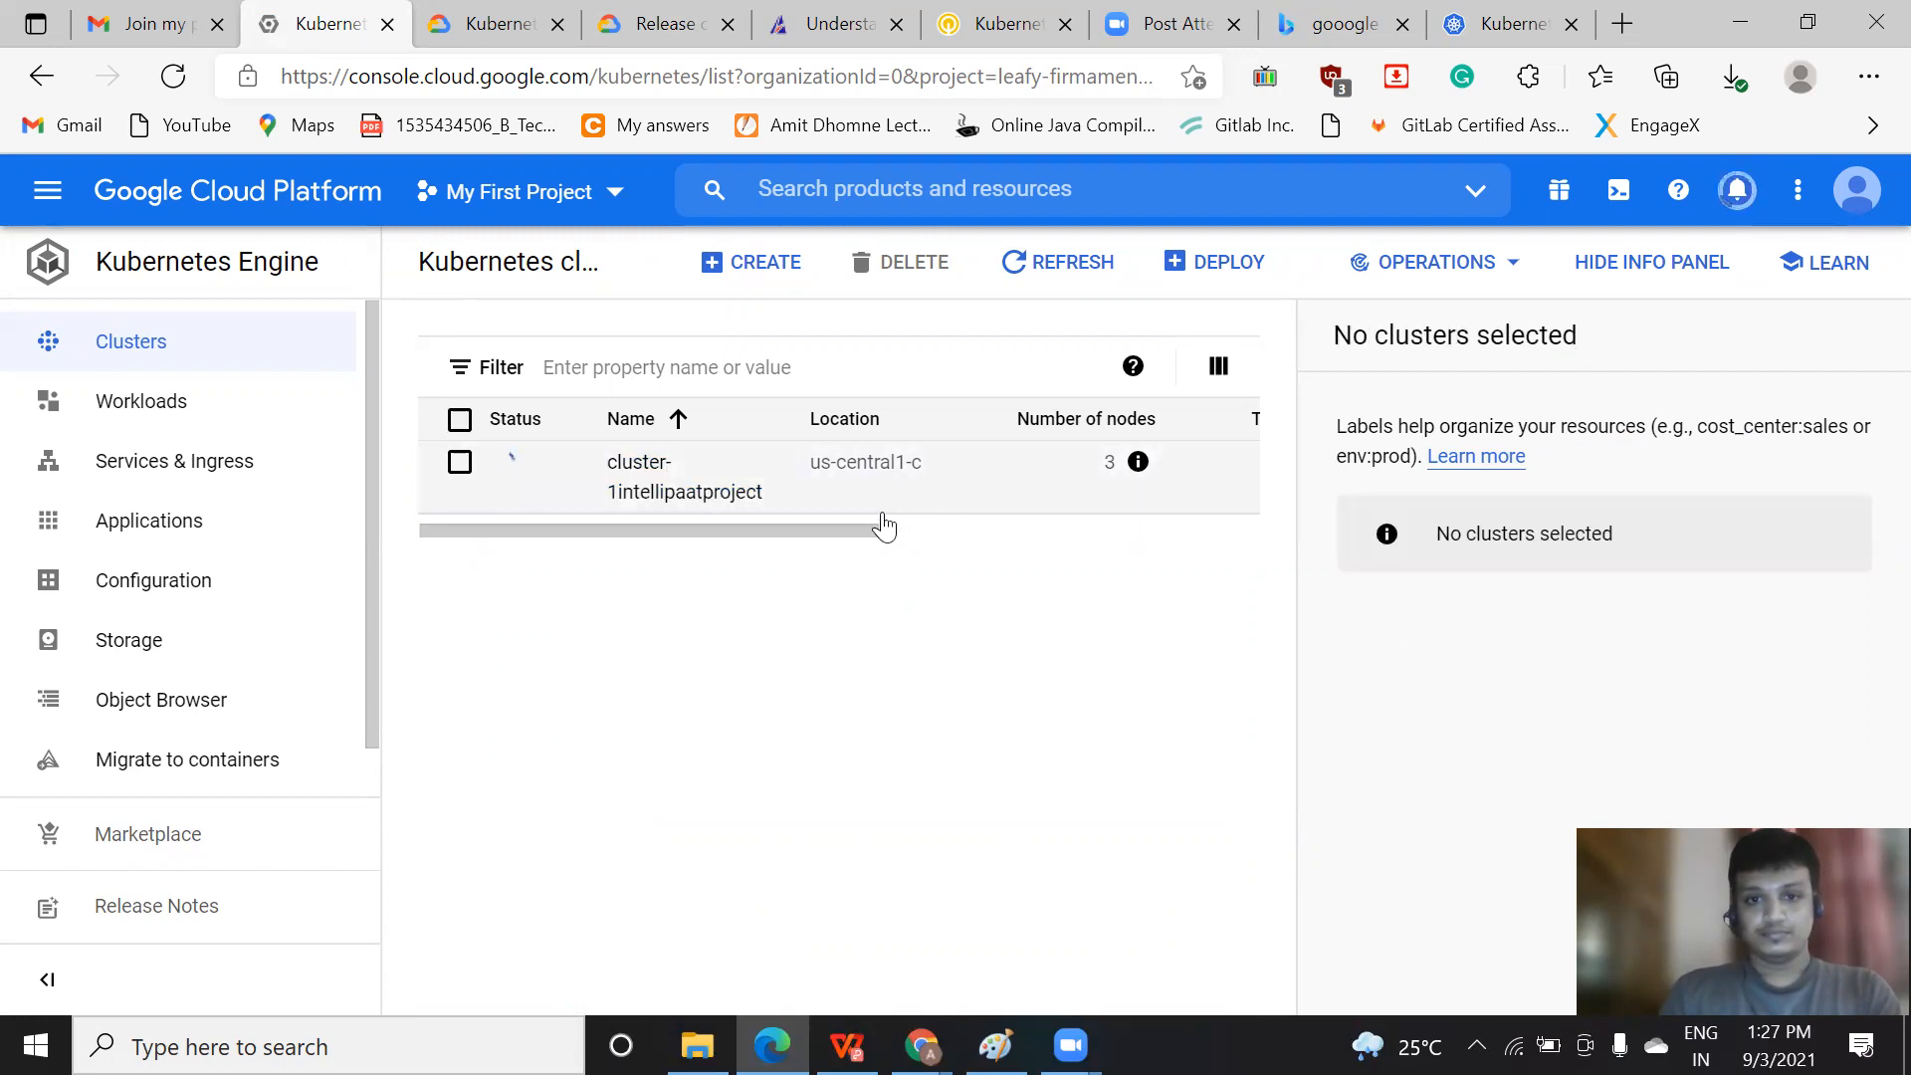
drag(815, 530, 953, 530)
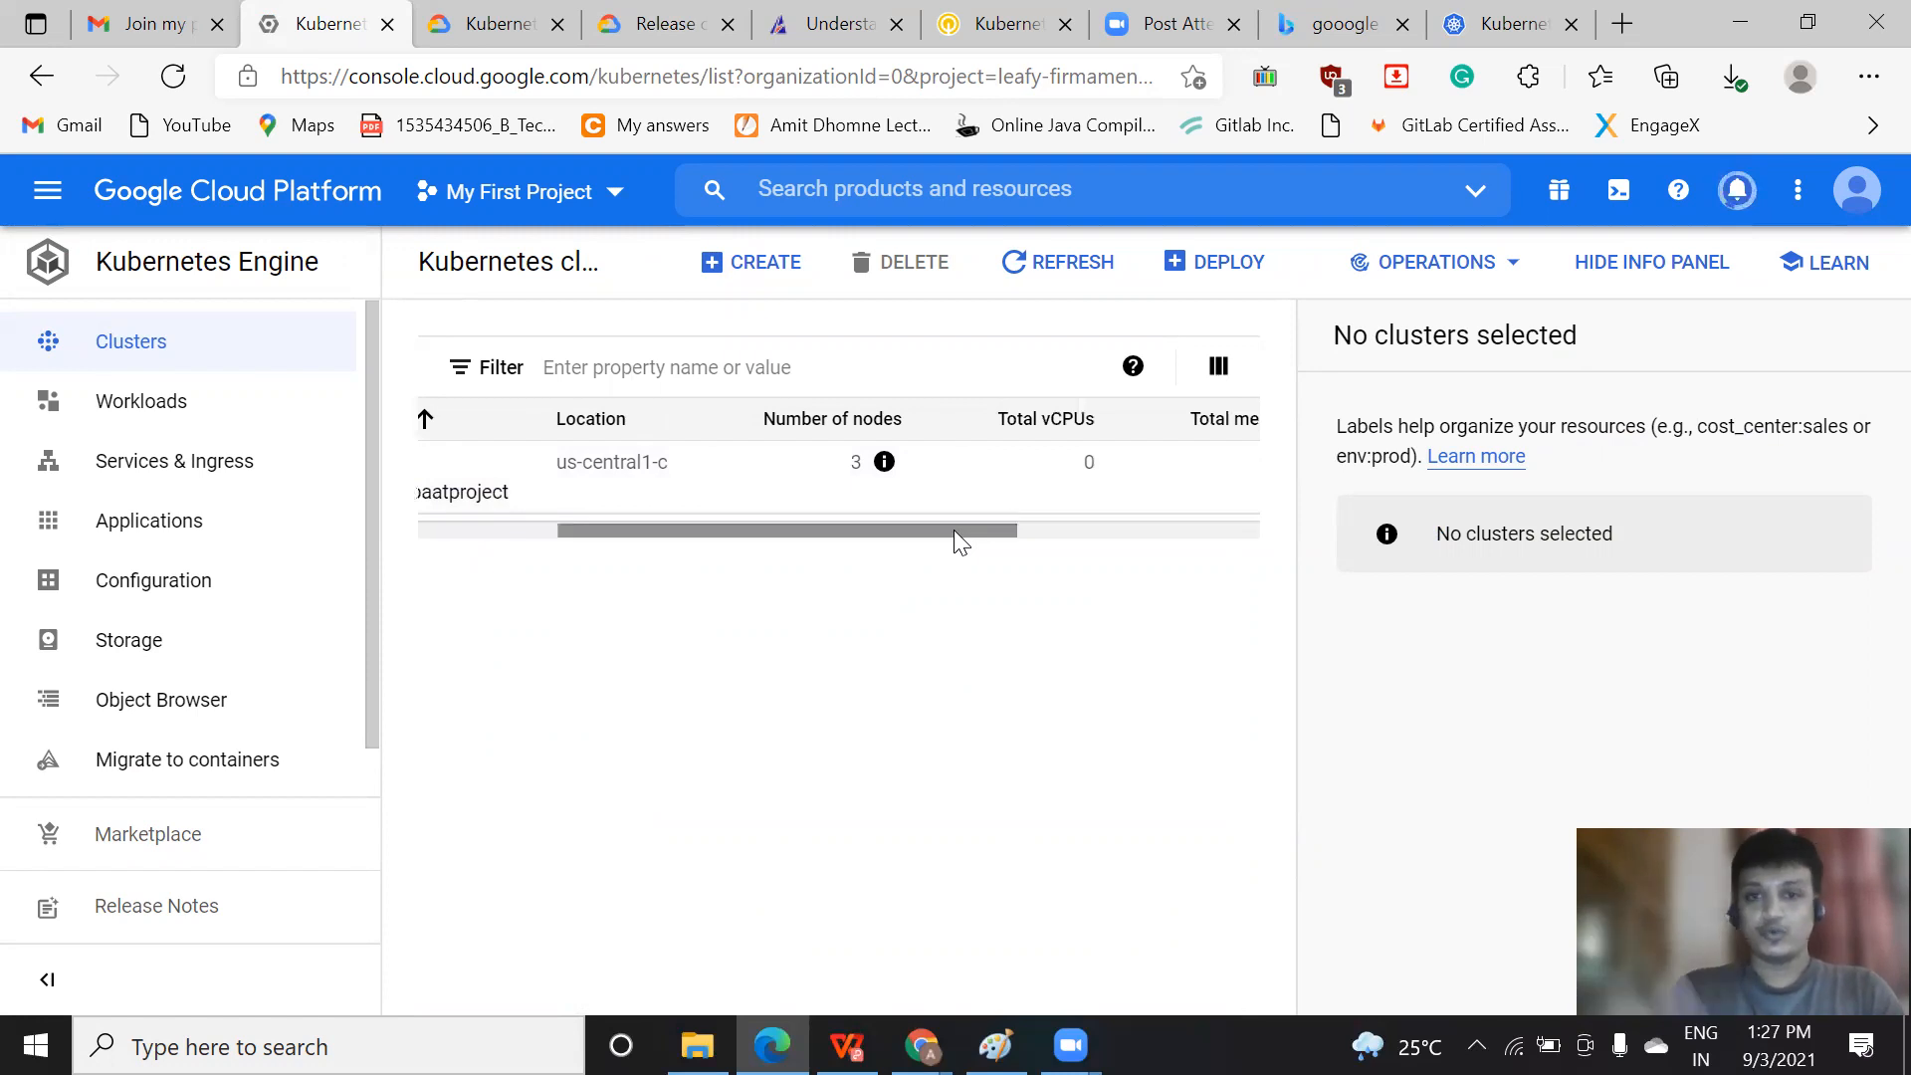
click(883, 462)
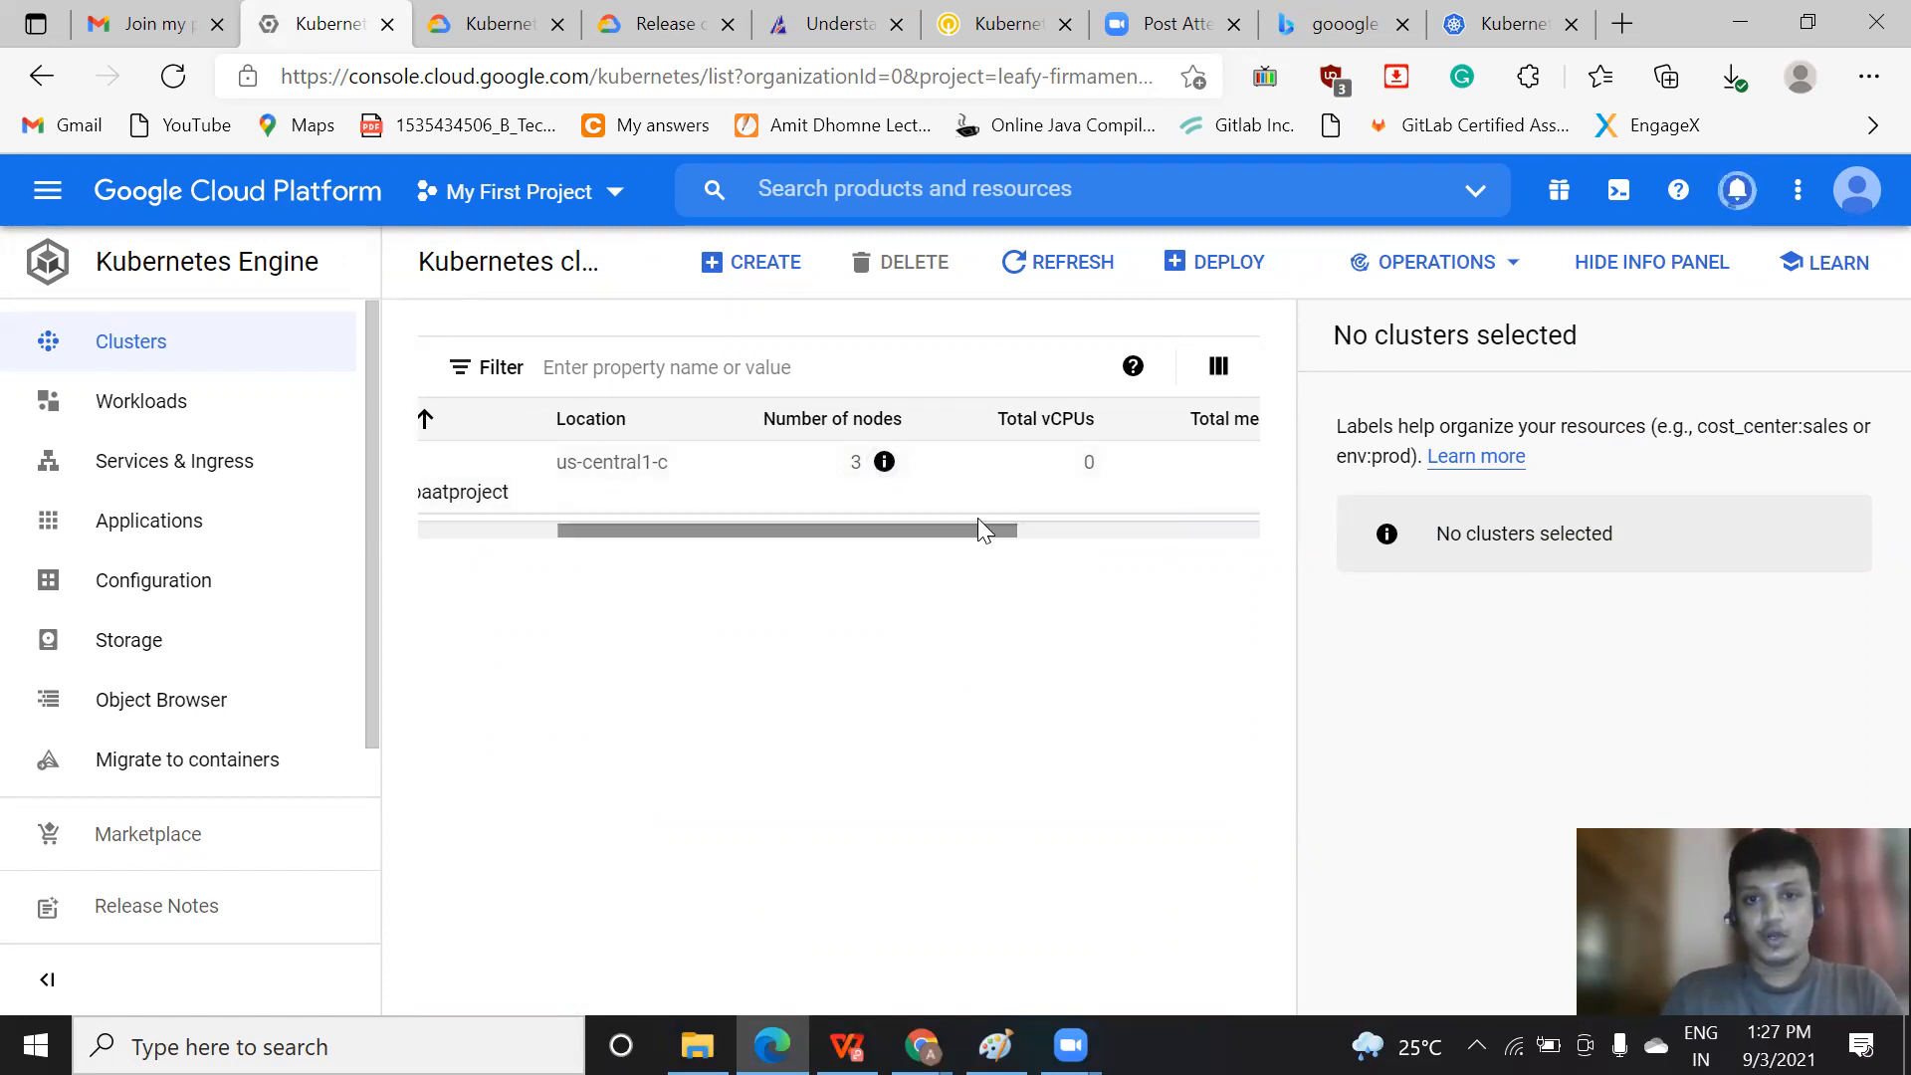
drag(960, 535, 1232, 545)
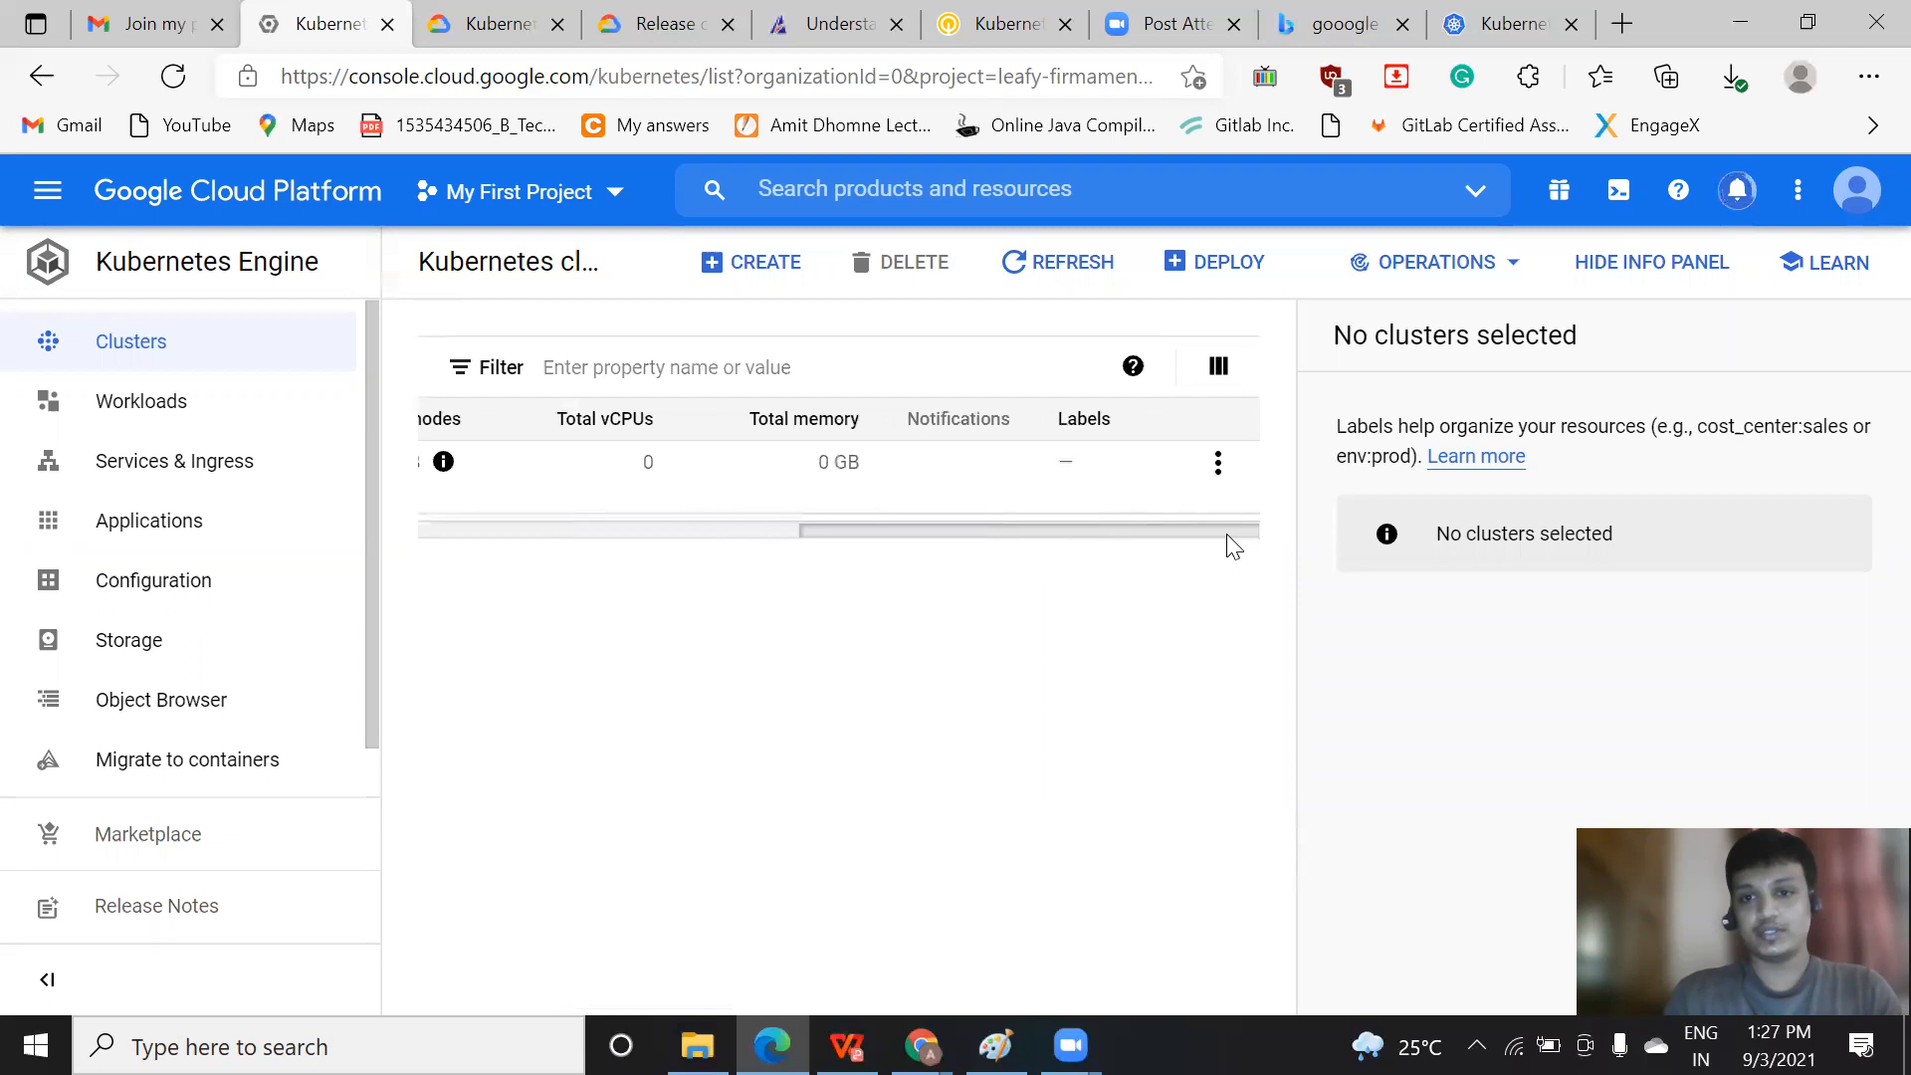
click(1217, 463)
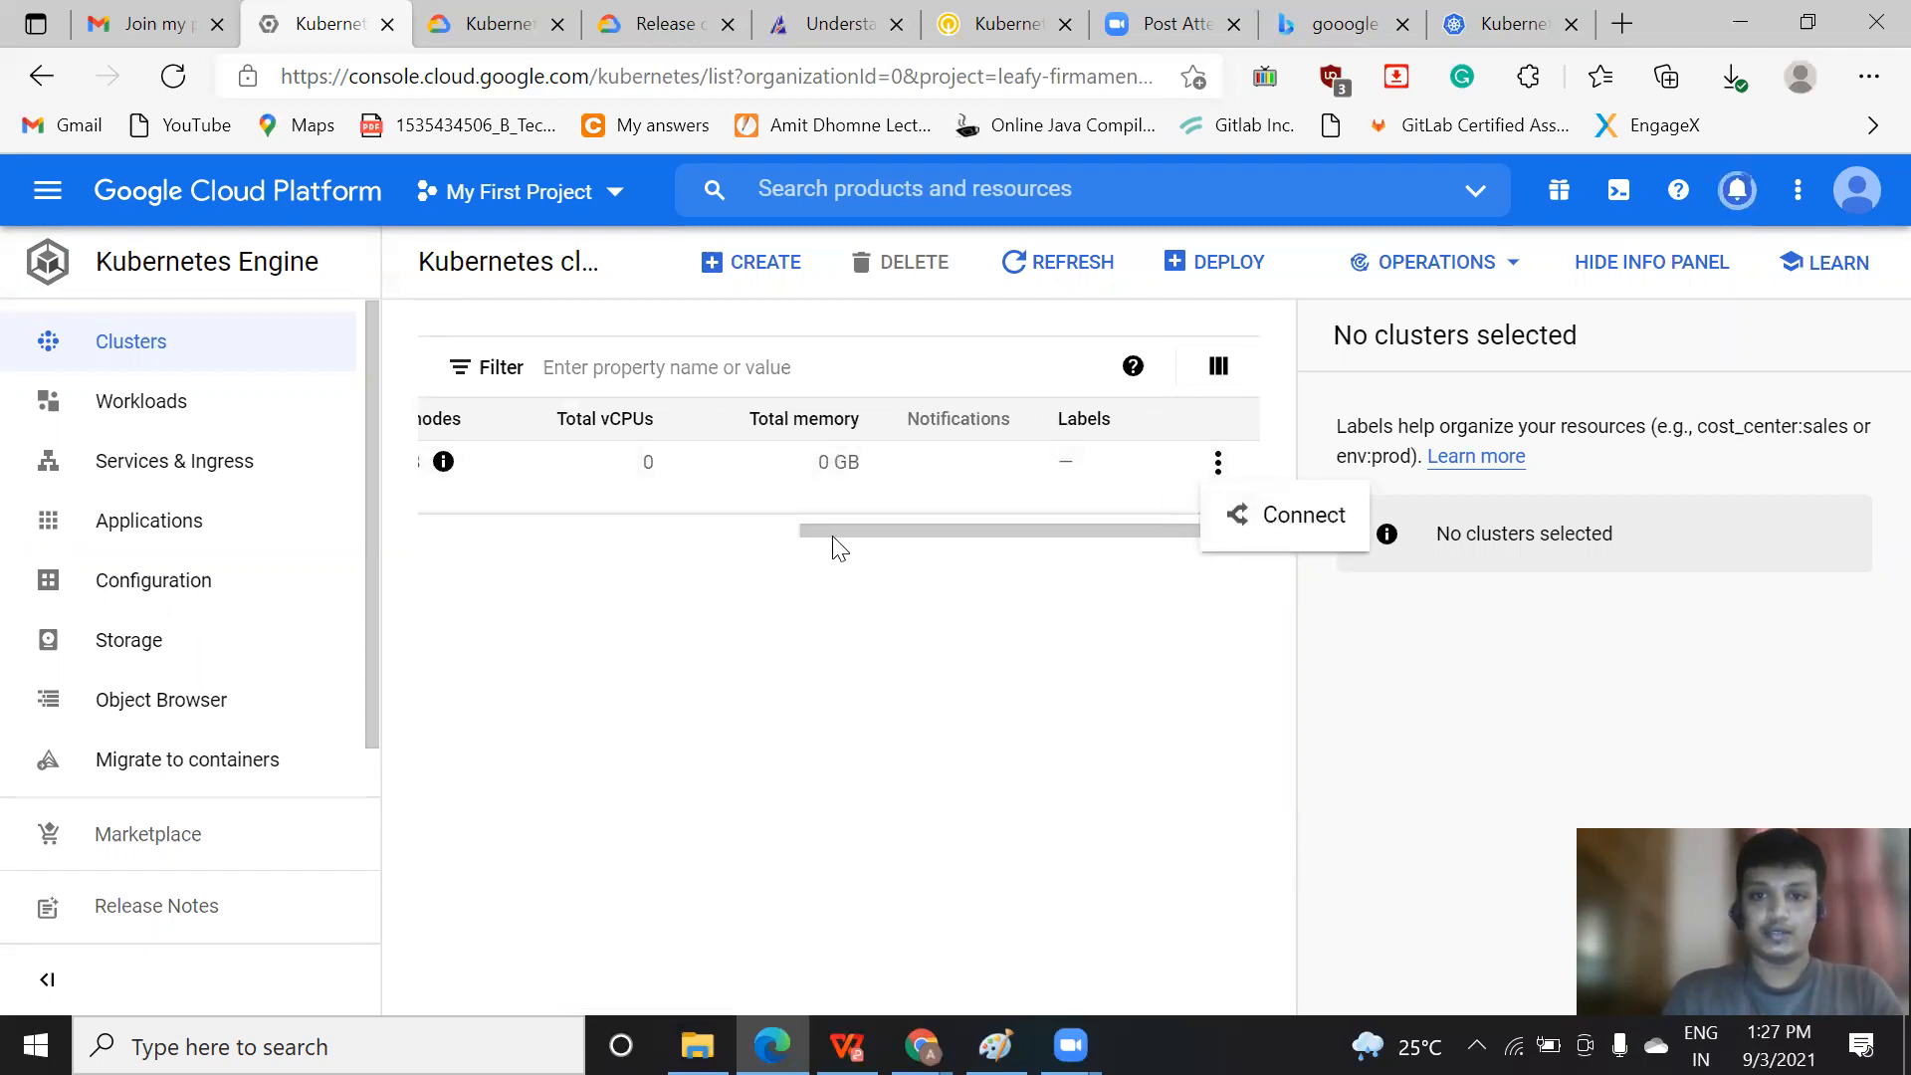
click(464, 531)
click(457, 531)
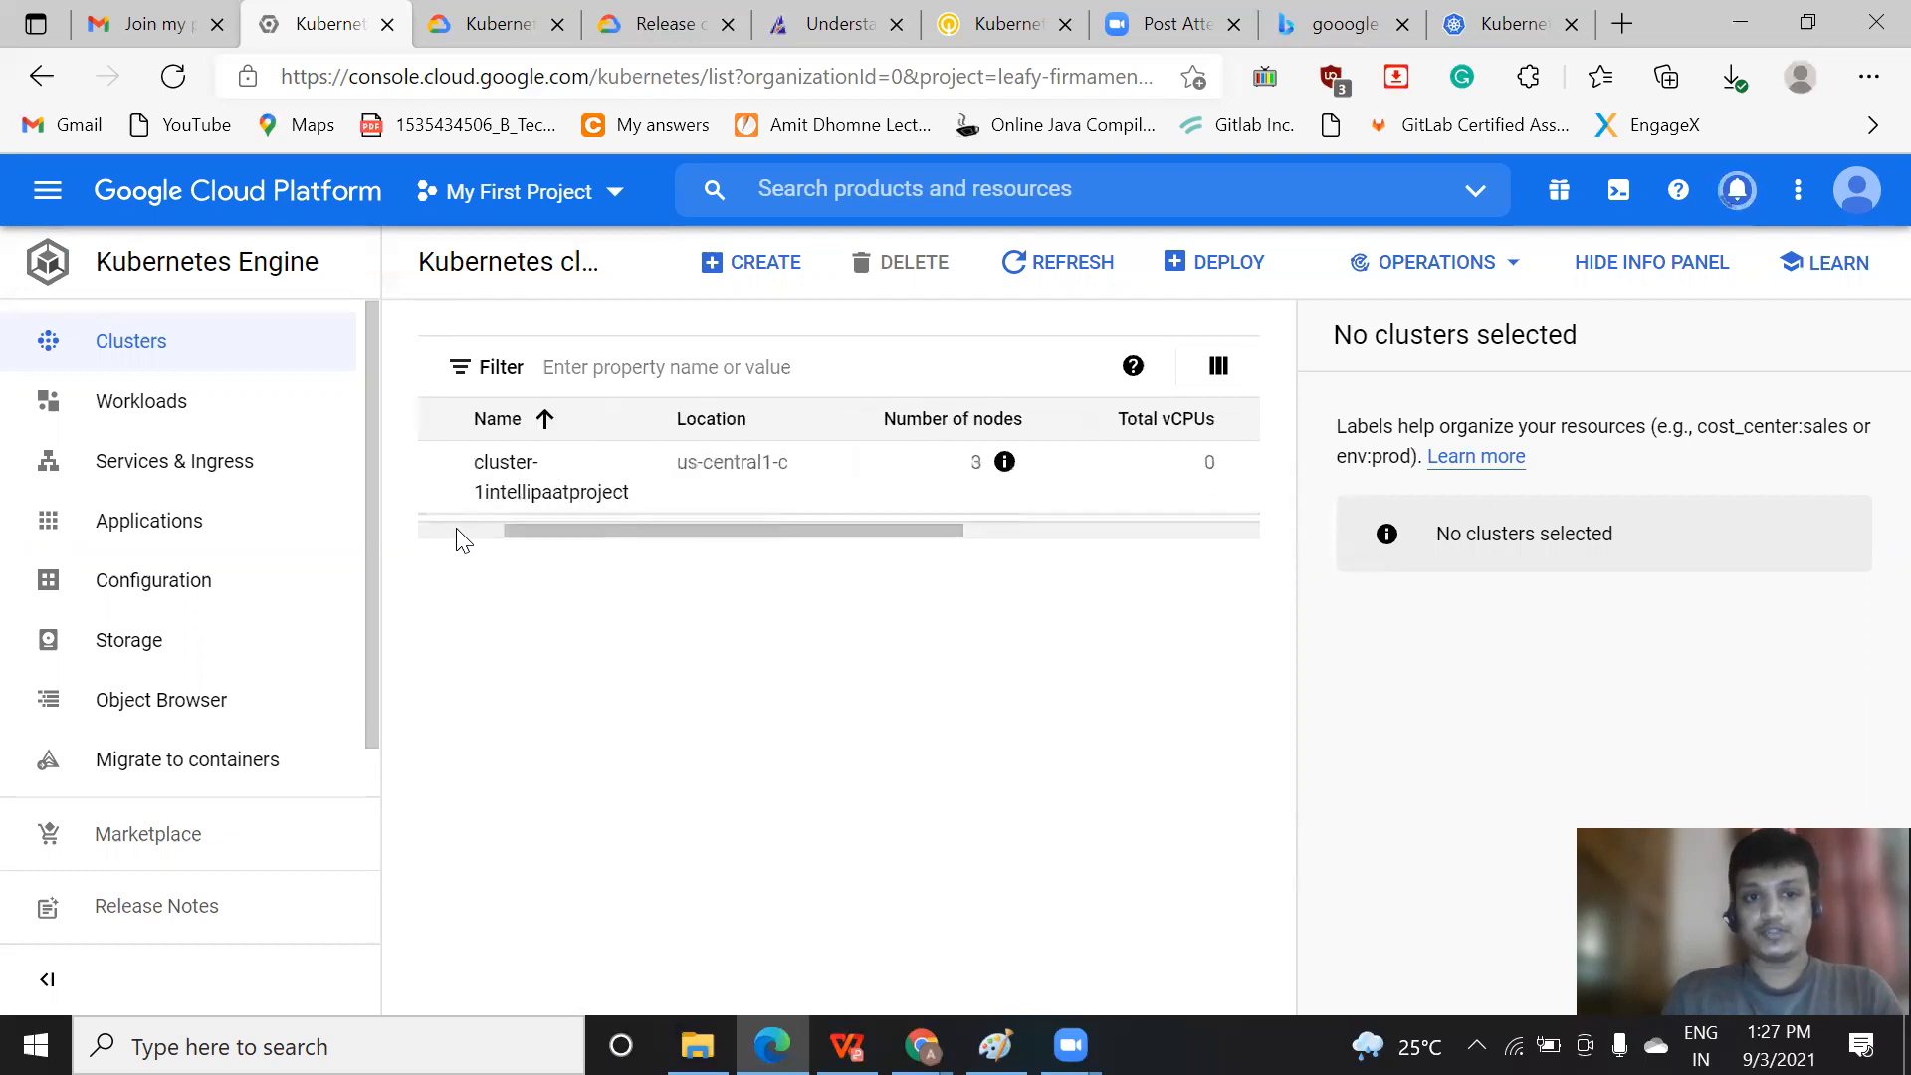
click(456, 529)
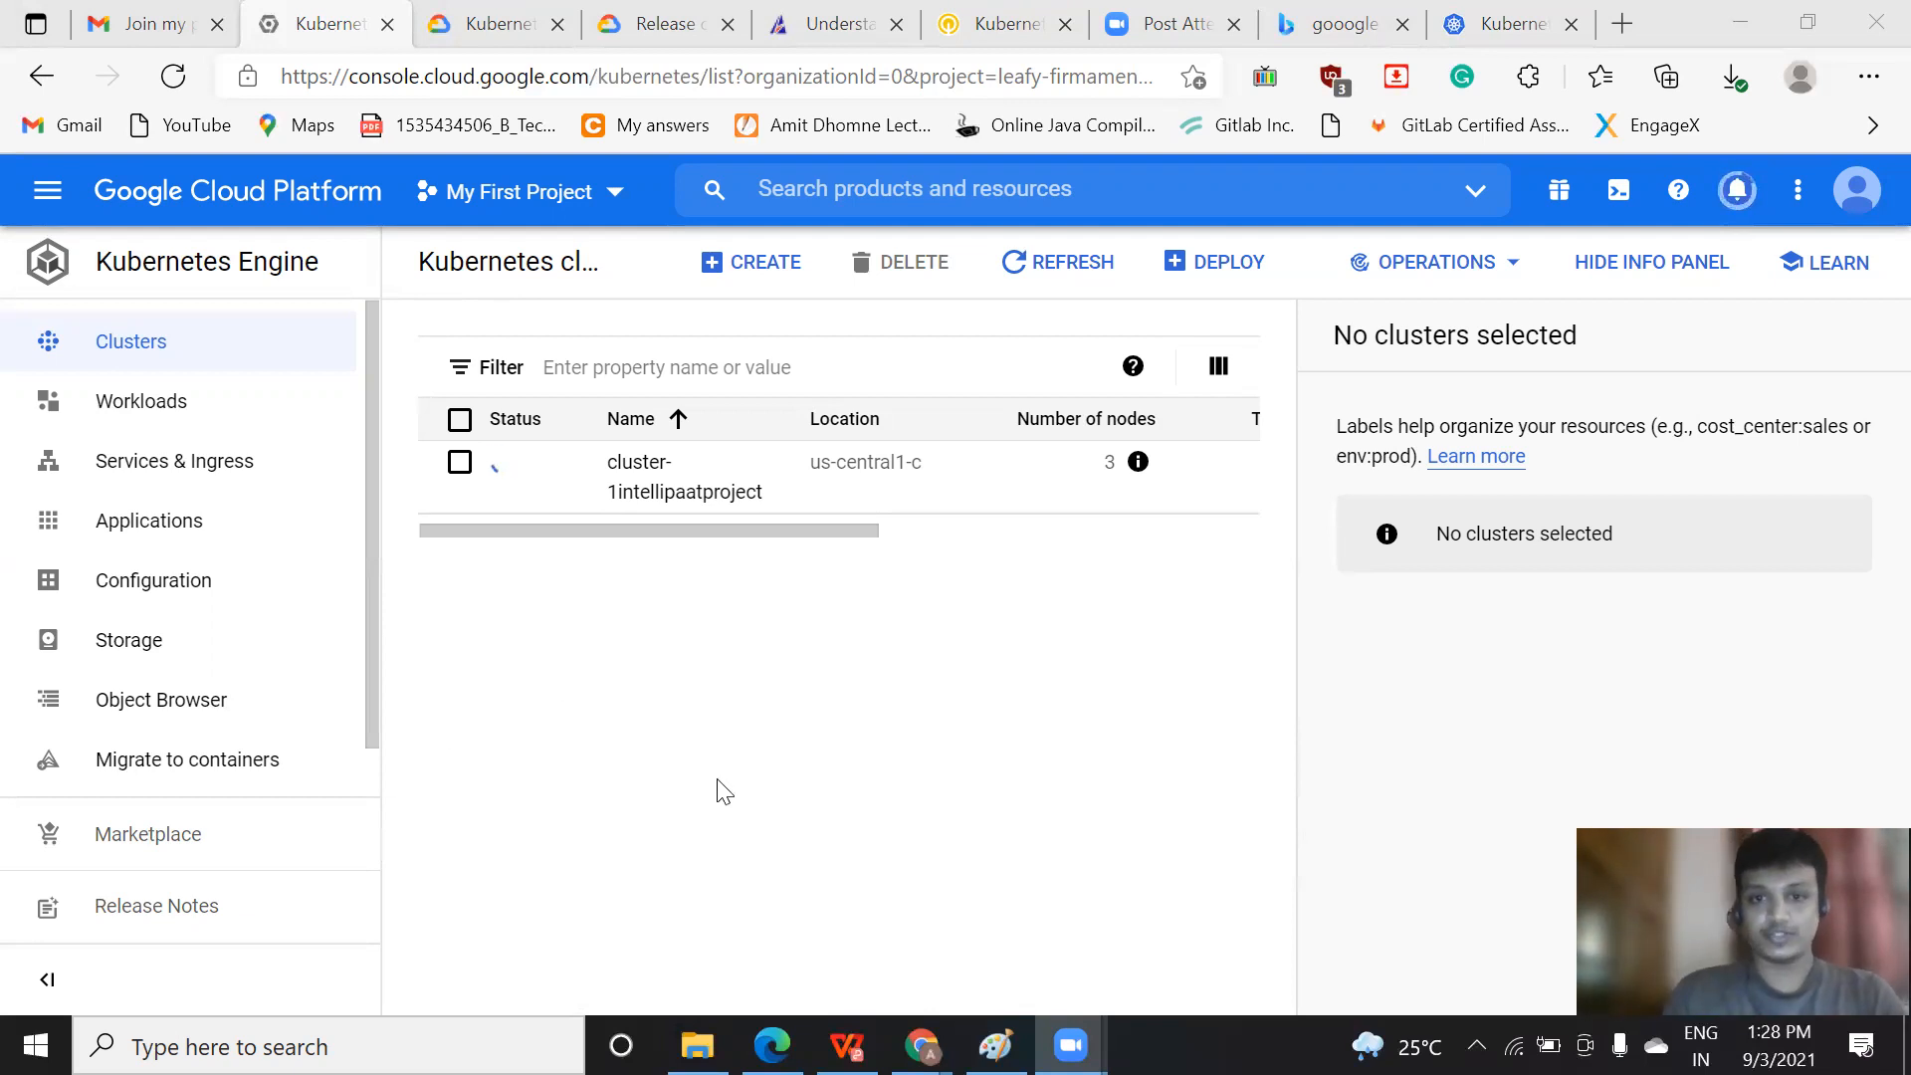
Refresh the clusters list and check the status and resource columns of cluster-1intellipaatproject
click(1052, 286)
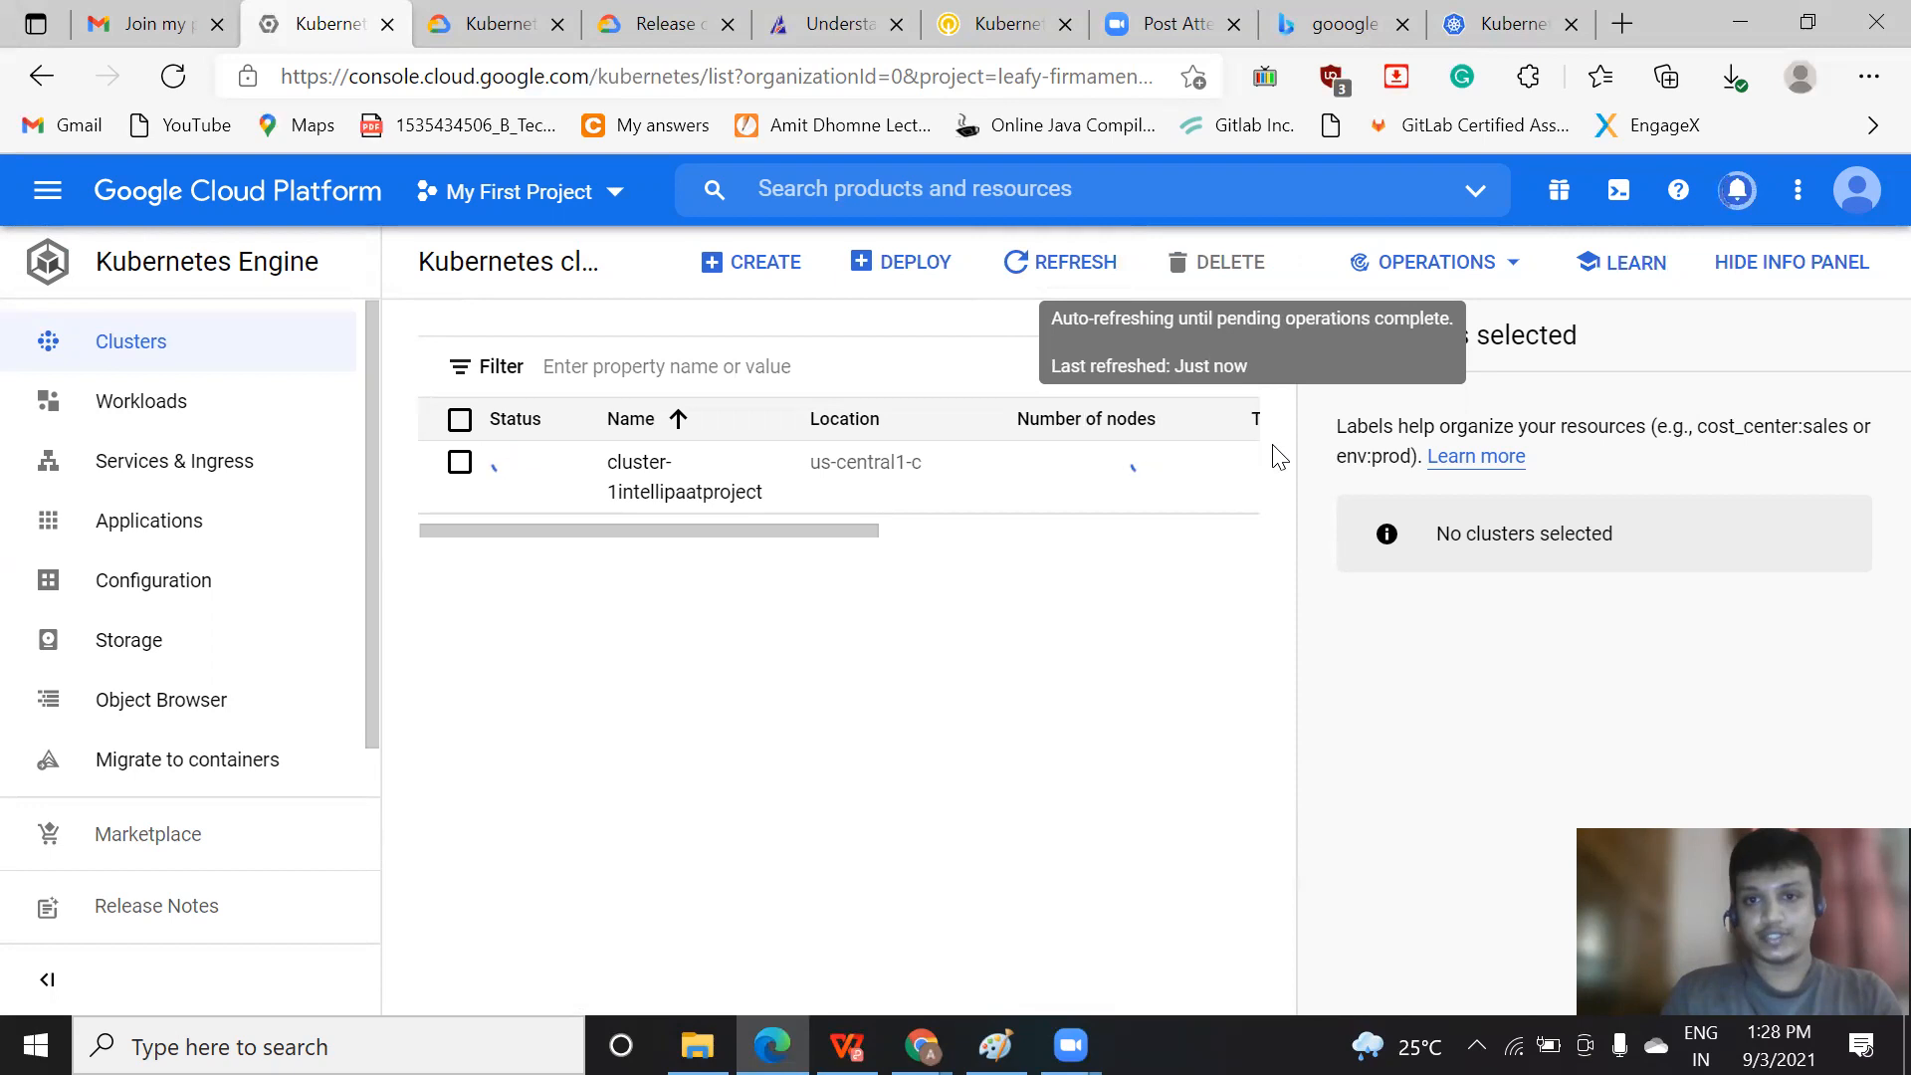
click(1082, 526)
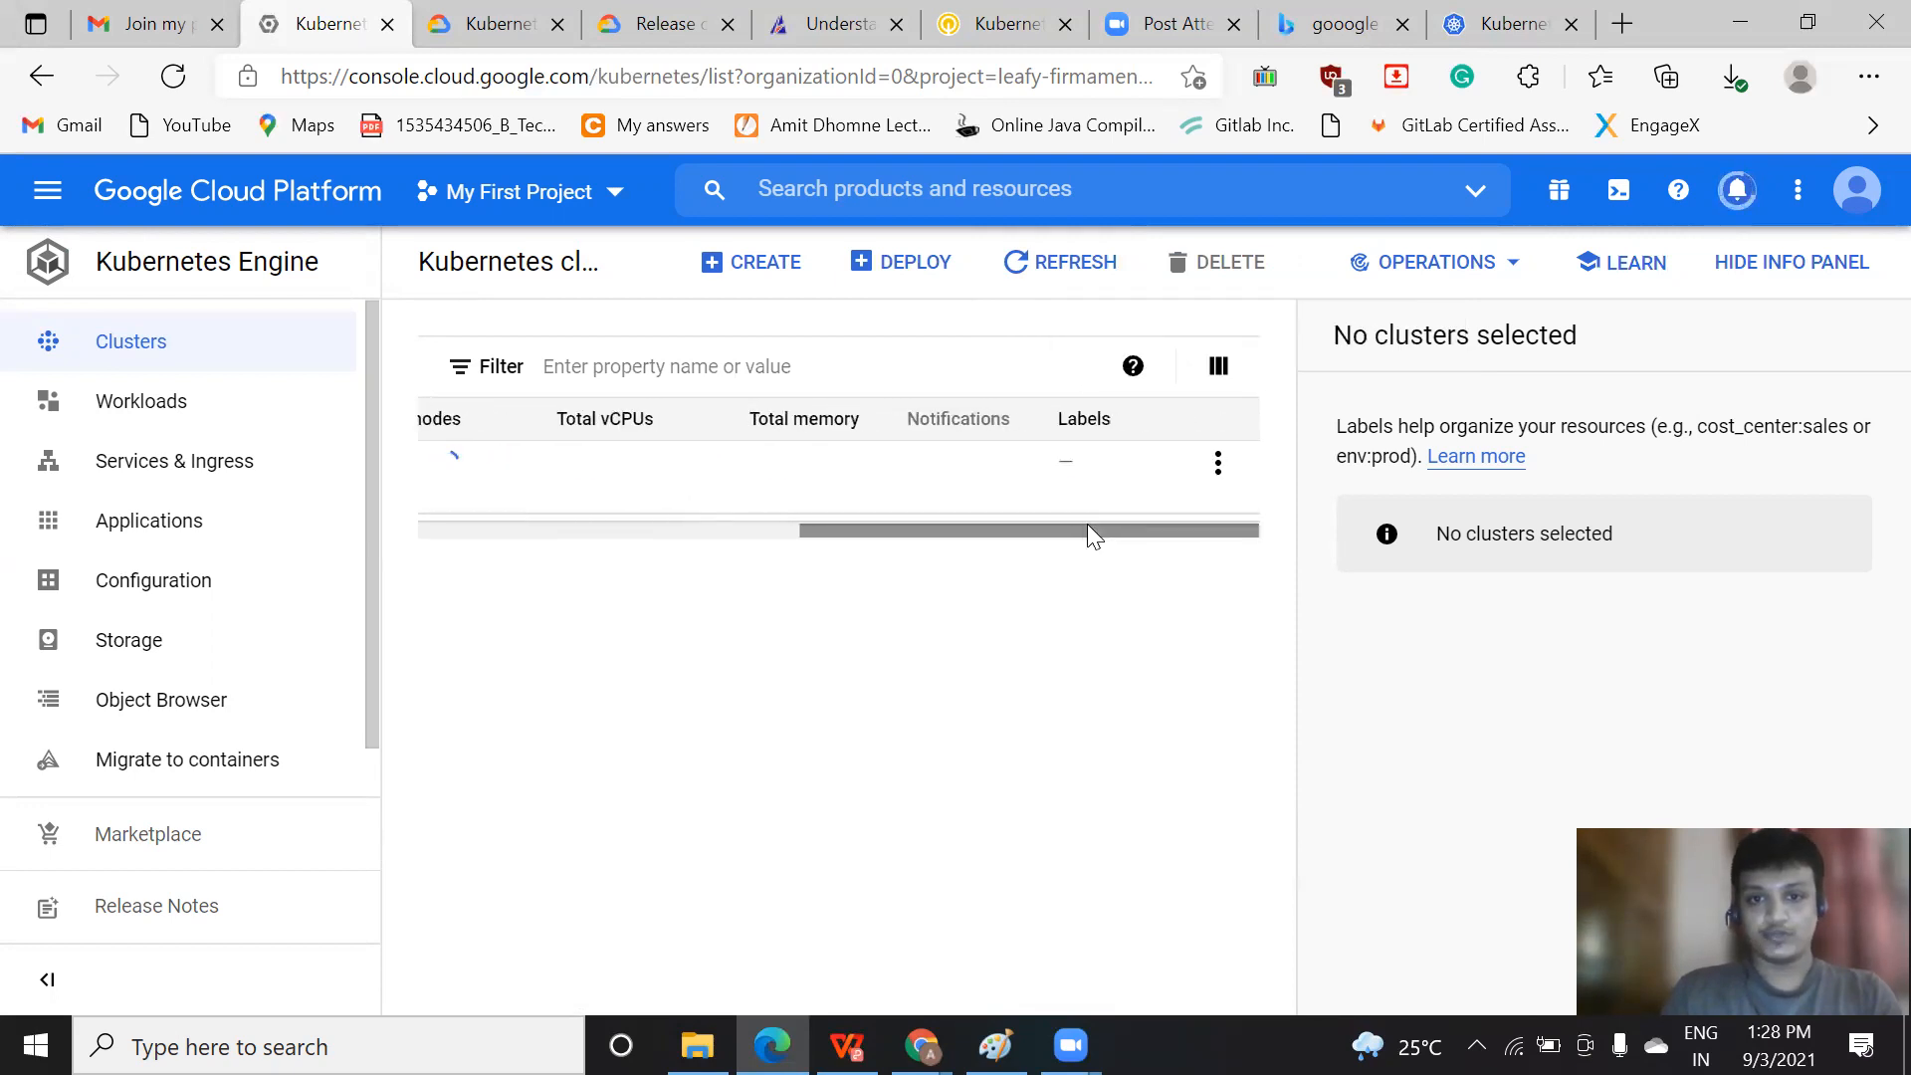
drag(1202, 525, 465, 525)
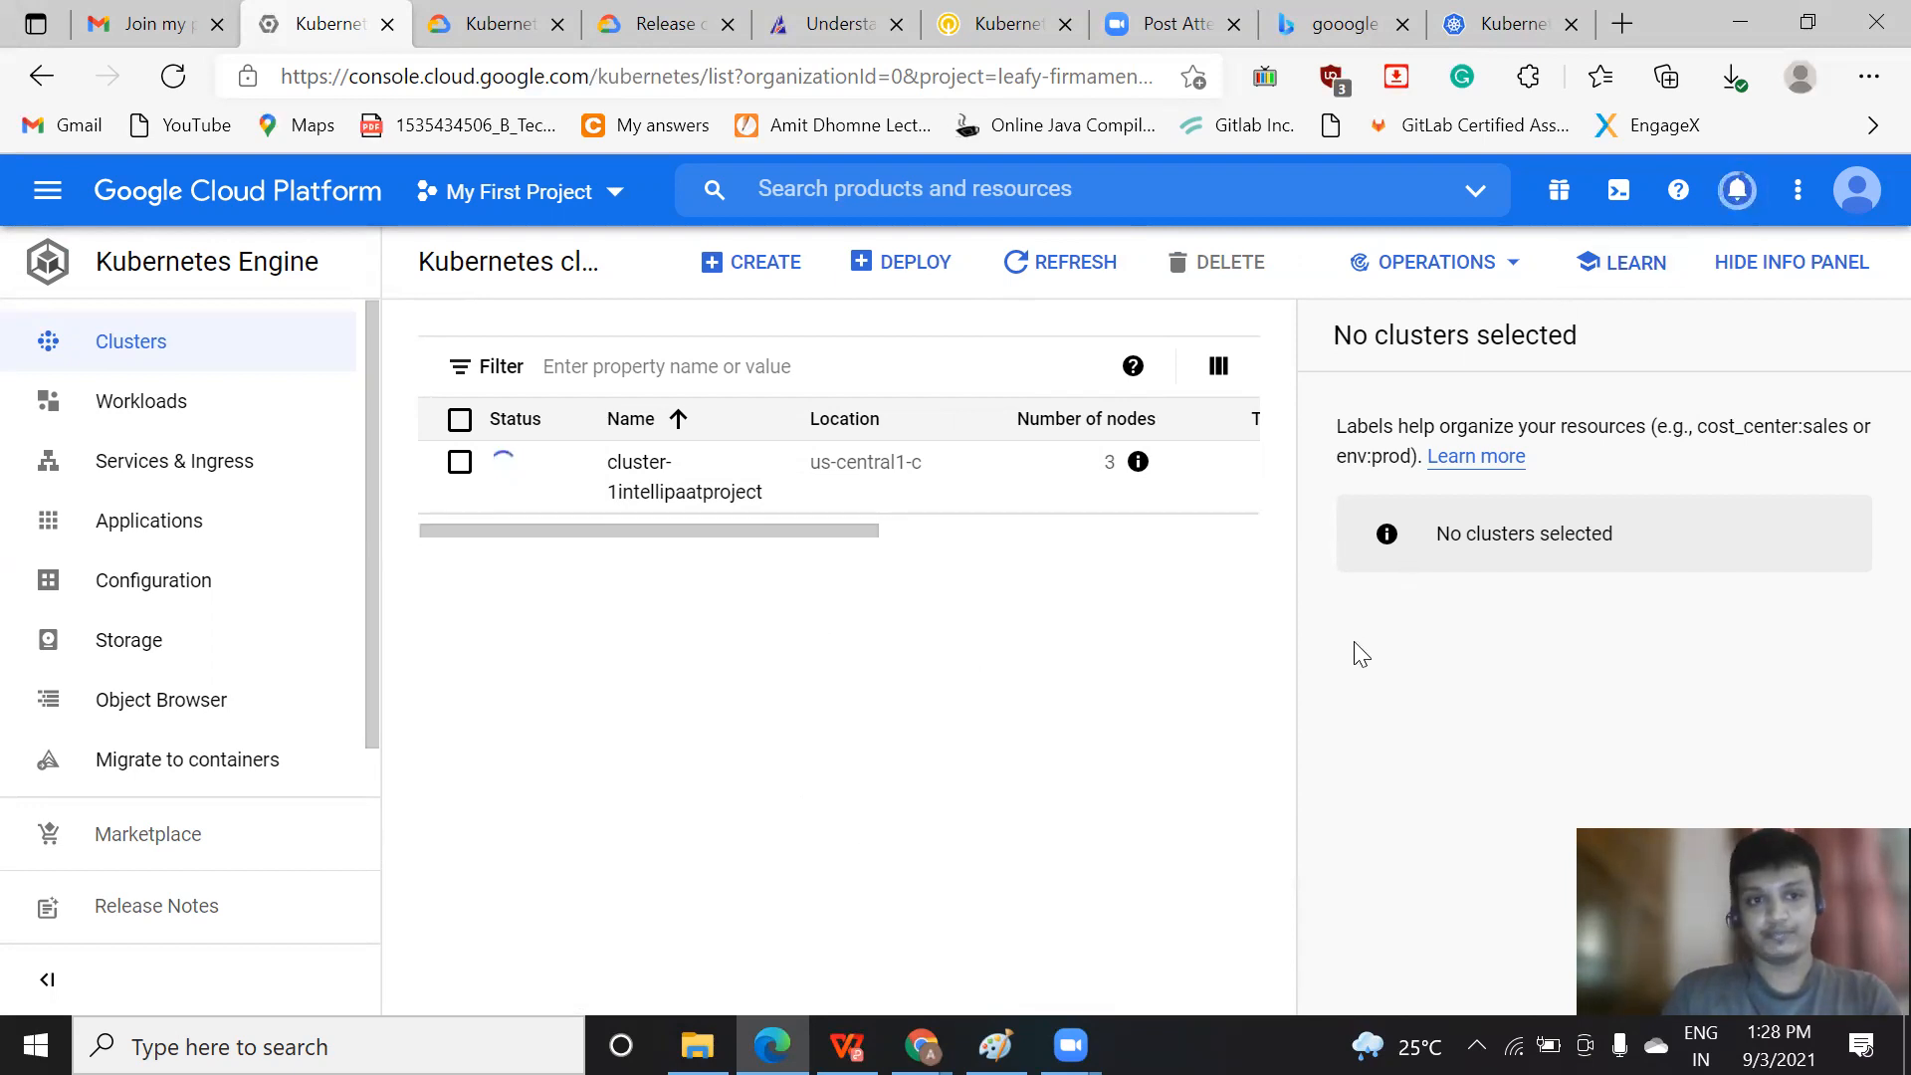
Look through the Workloads, Services & Ingress, Applications, Configuration, Storage and Migrate to containers pages of Kubernetes Engine
click(115, 426)
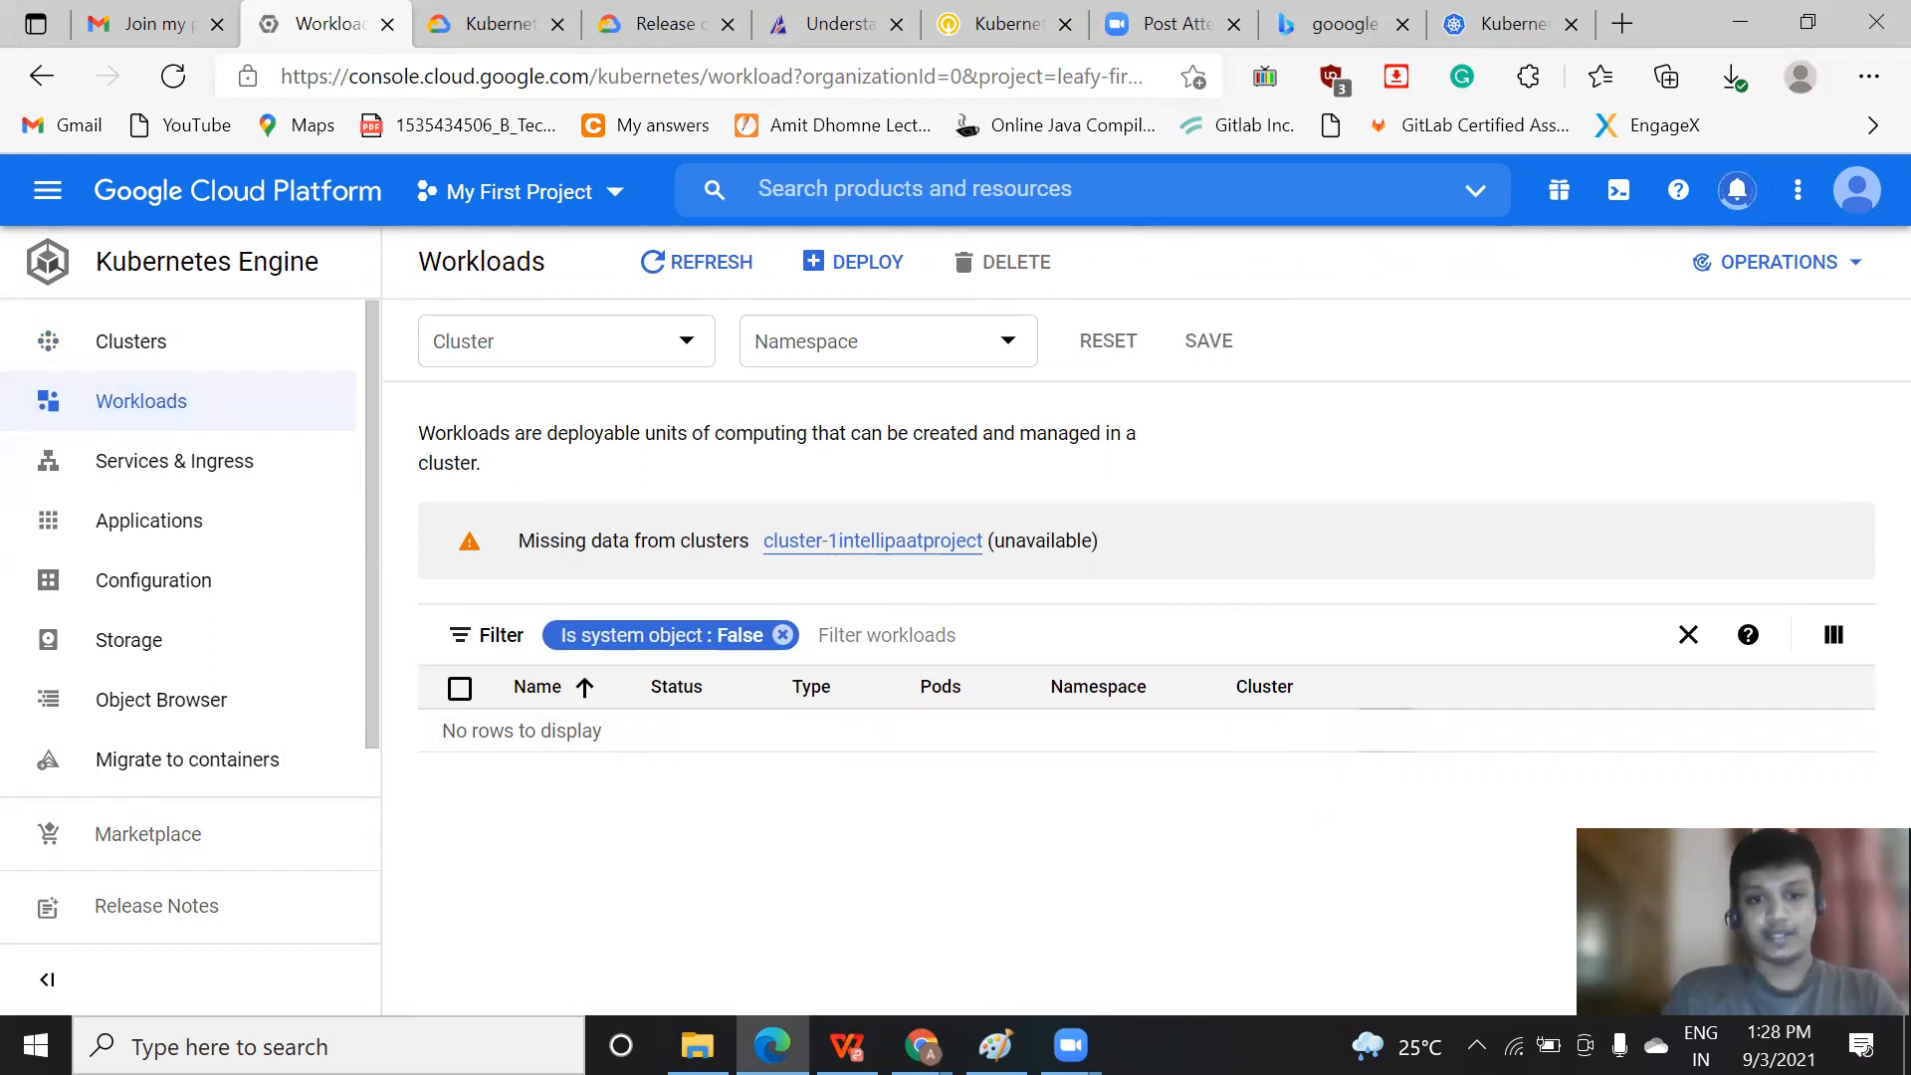
click(632, 860)
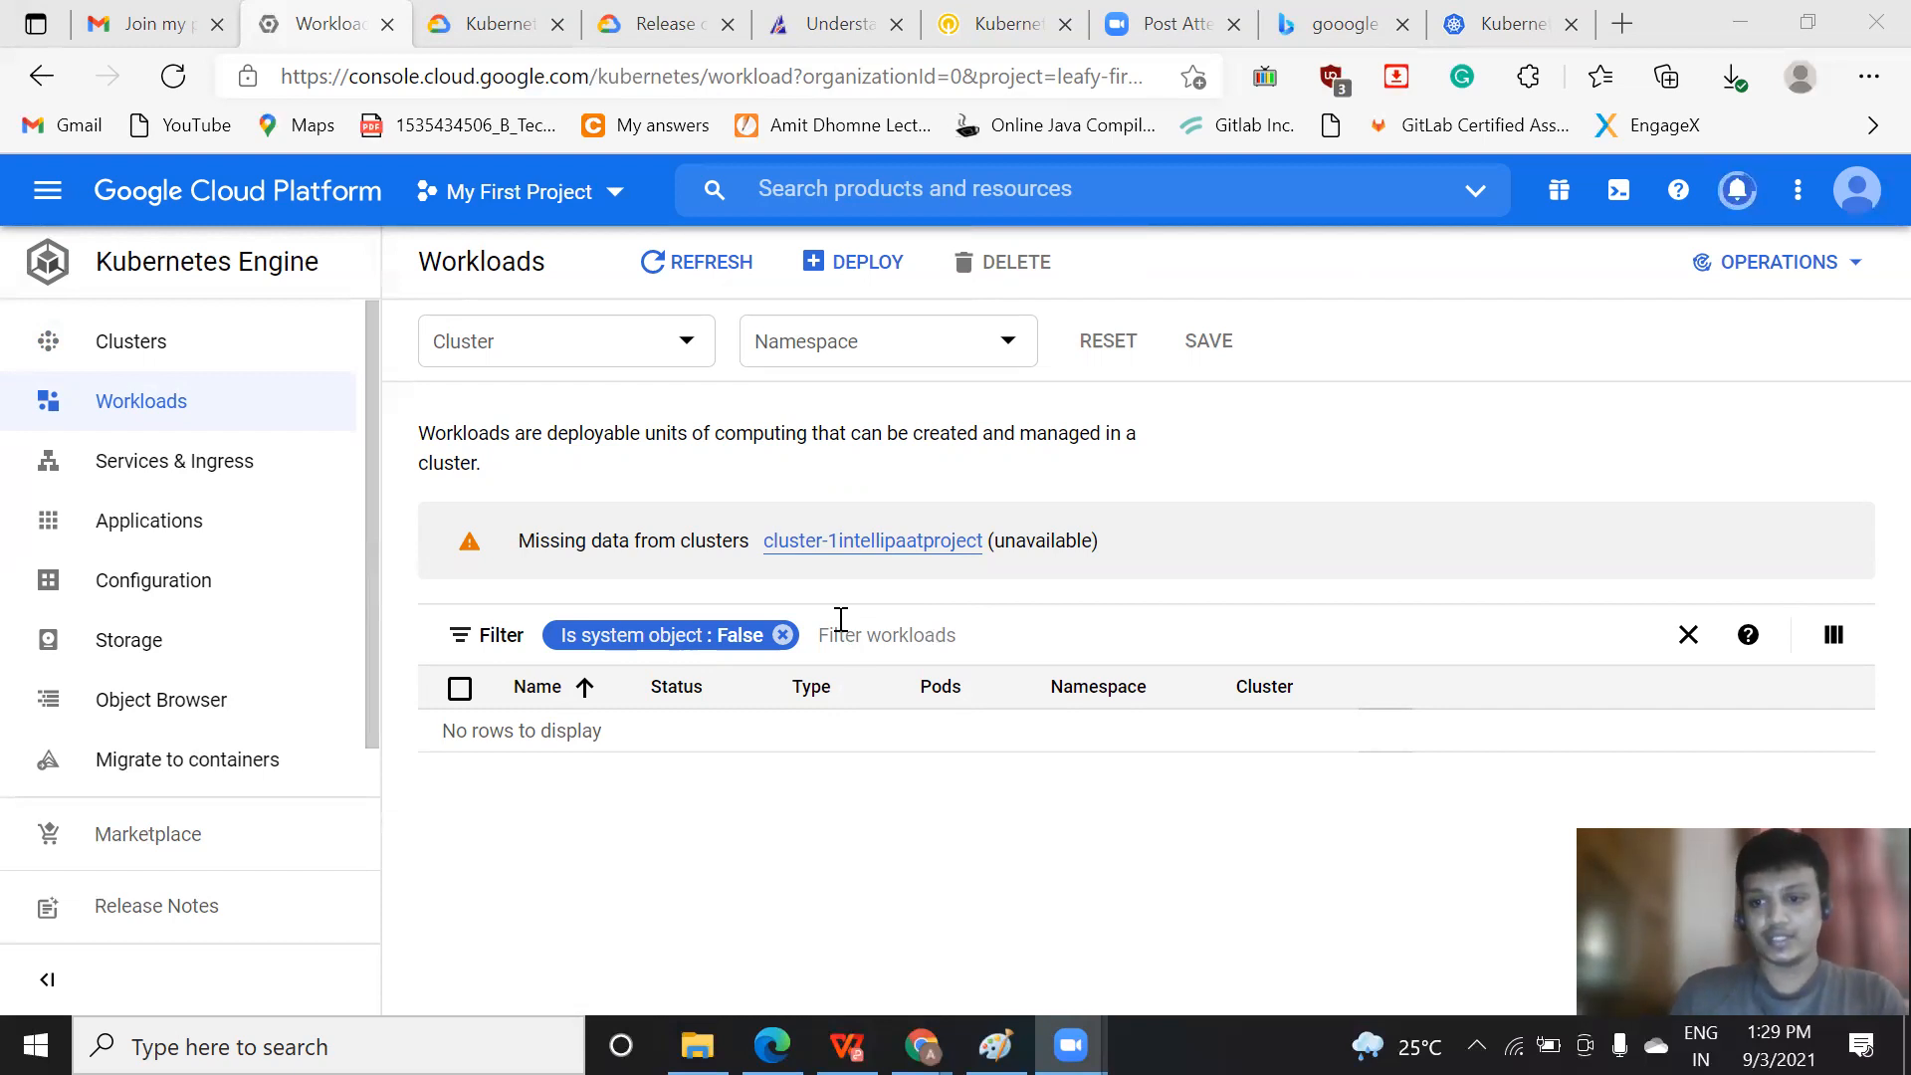
click(246, 483)
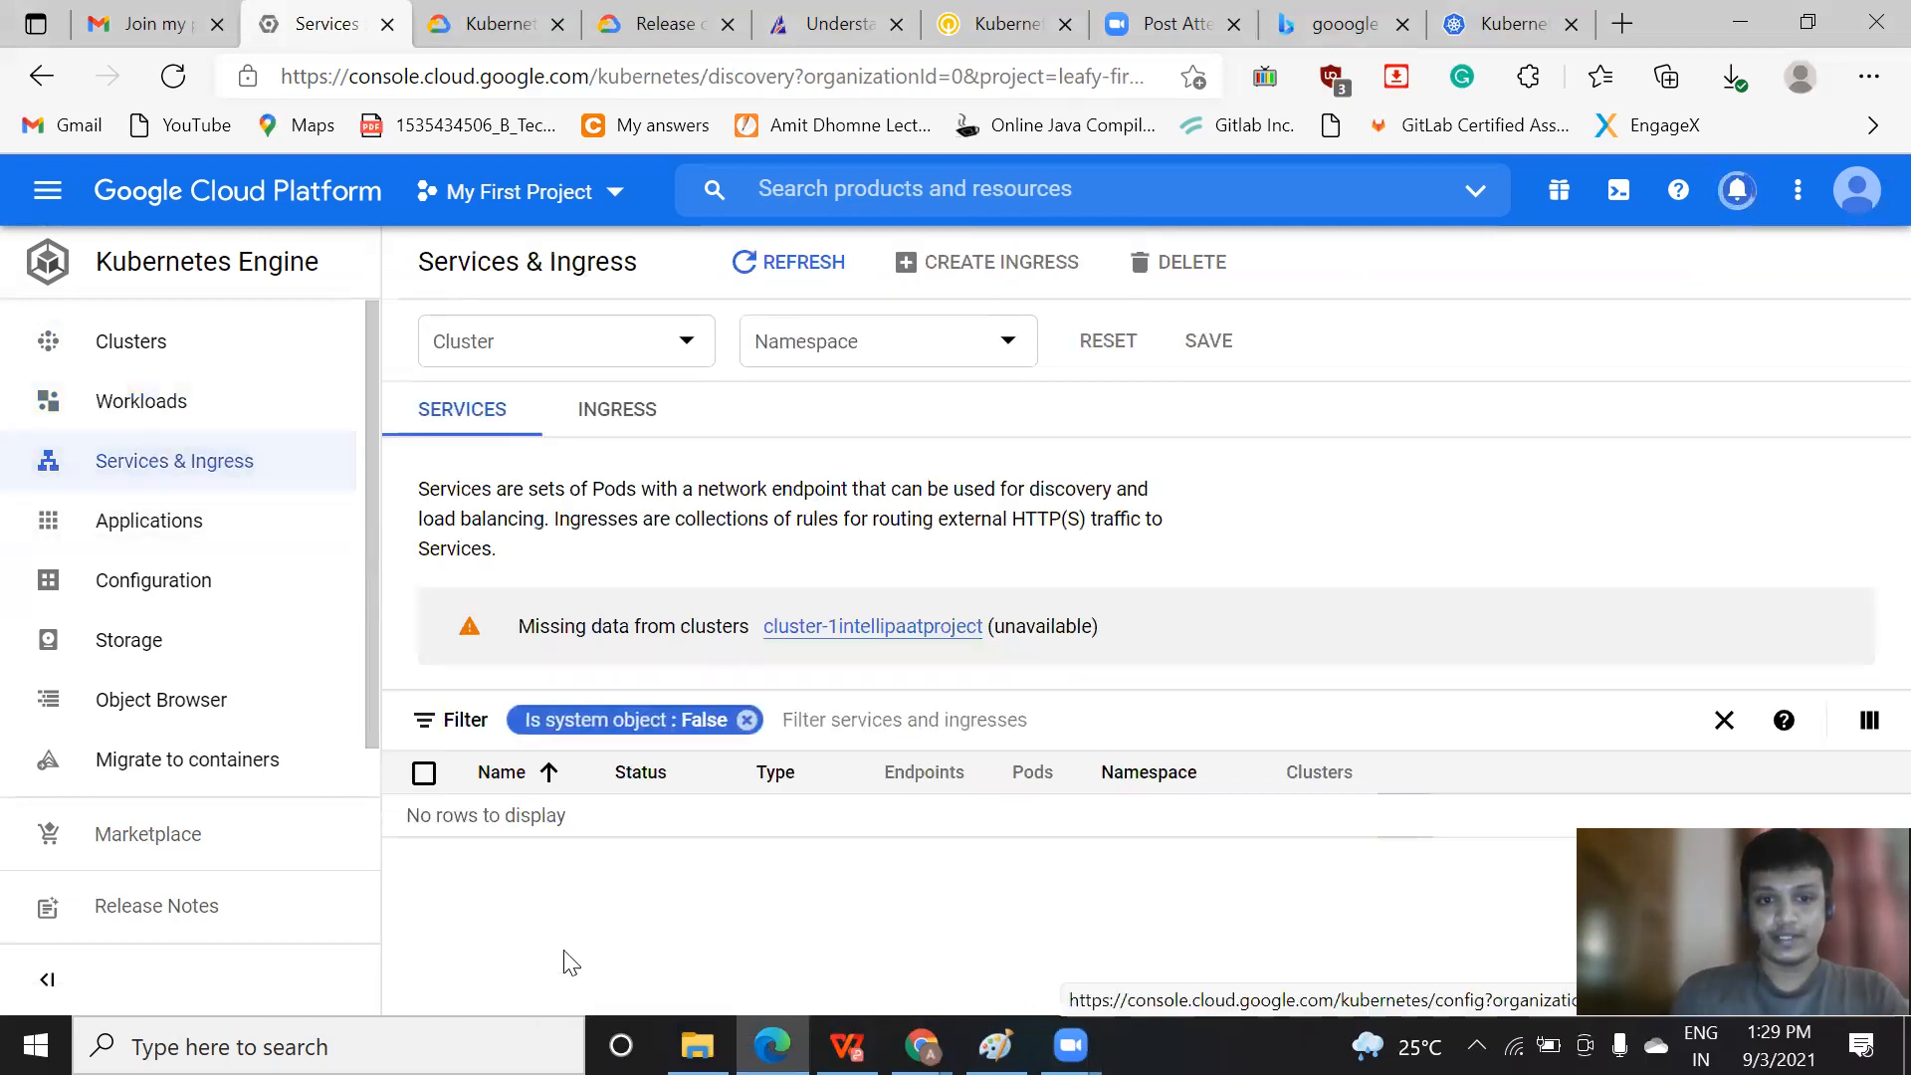
click(225, 548)
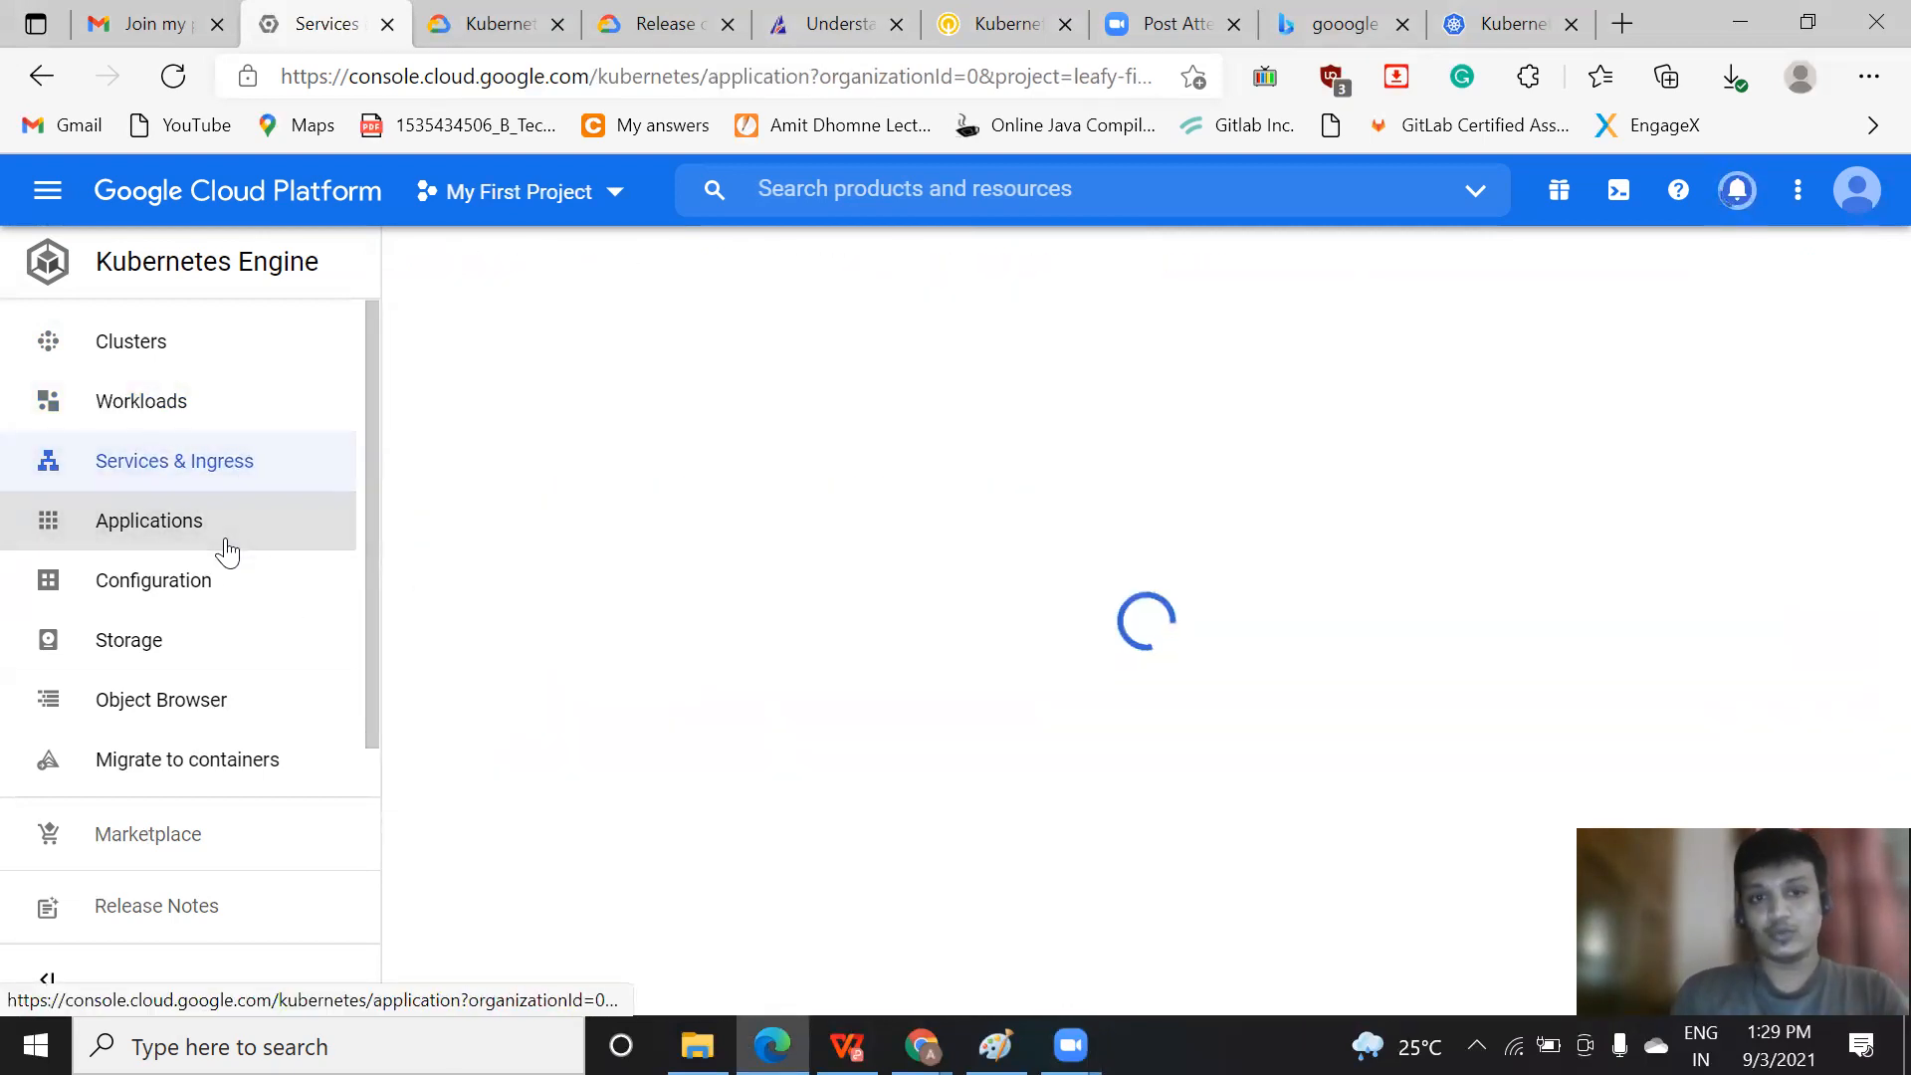
click(181, 591)
click(160, 650)
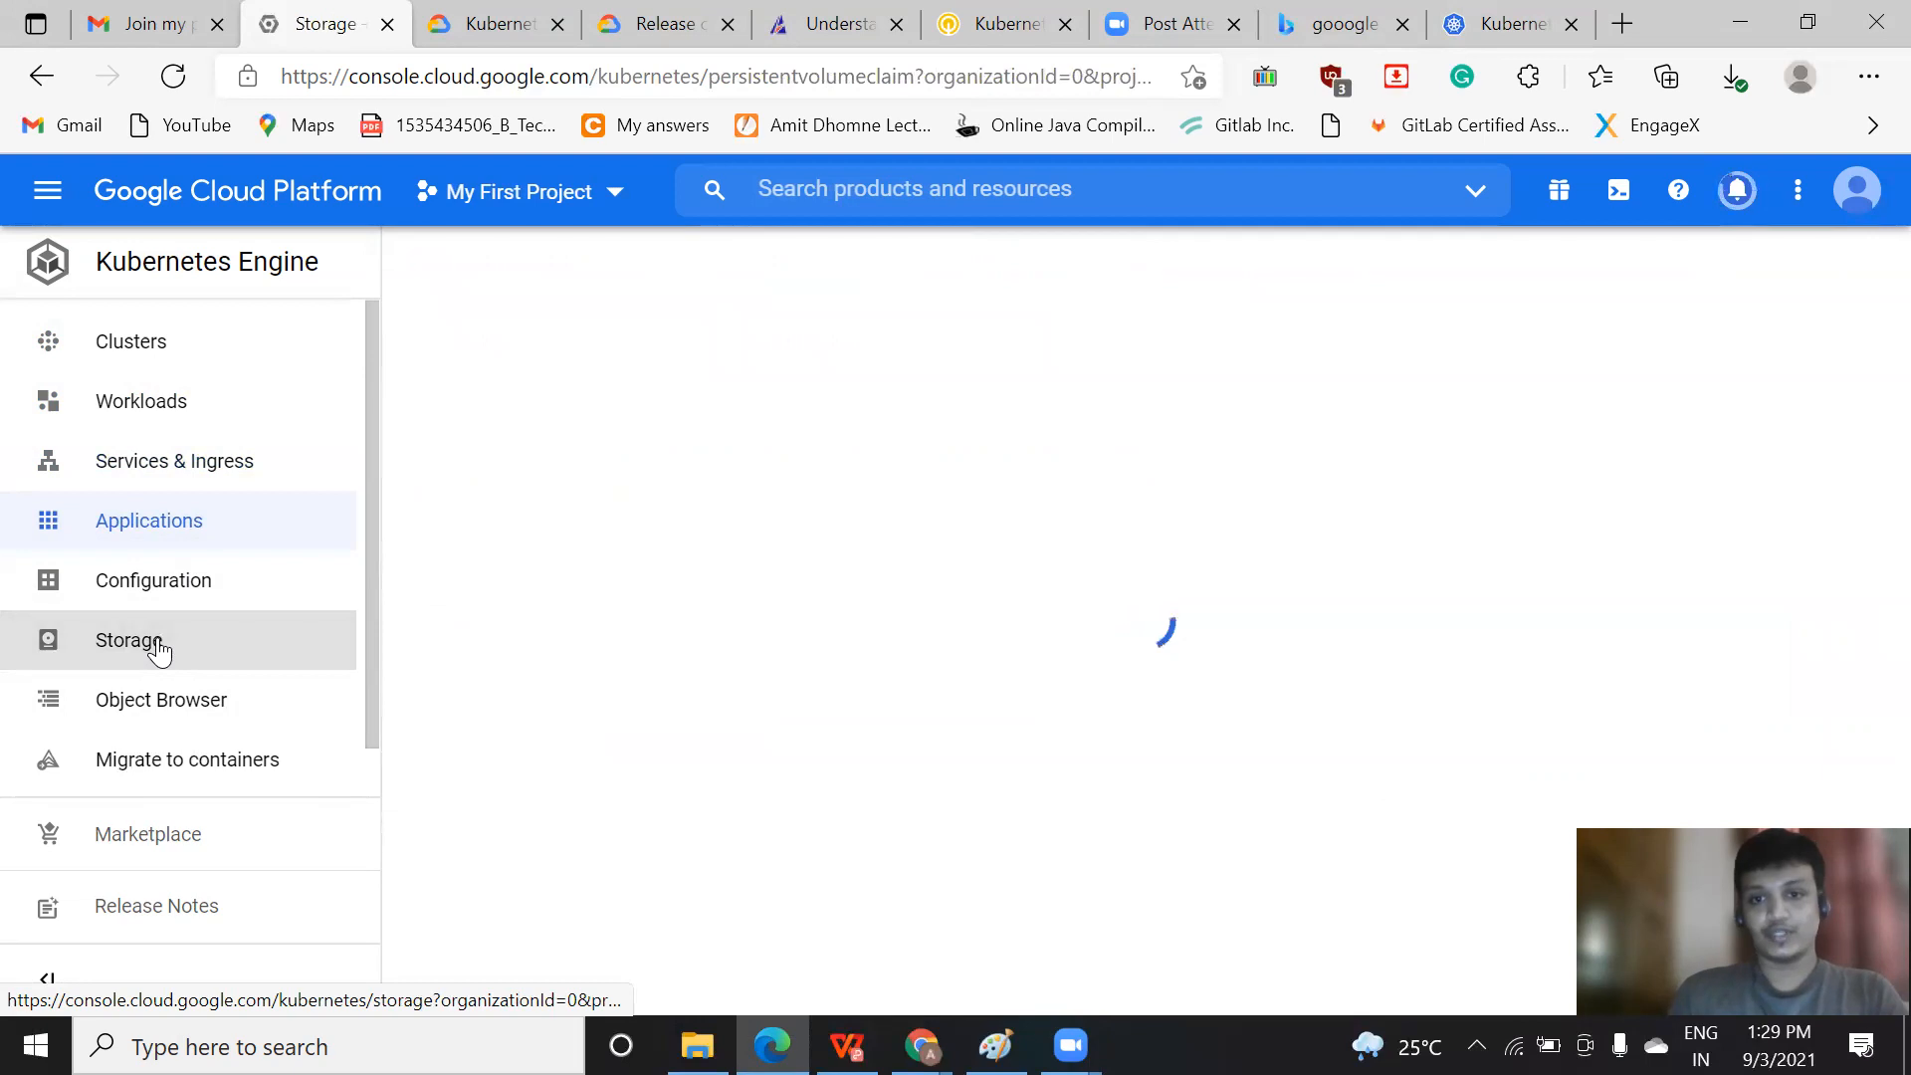
click(196, 778)
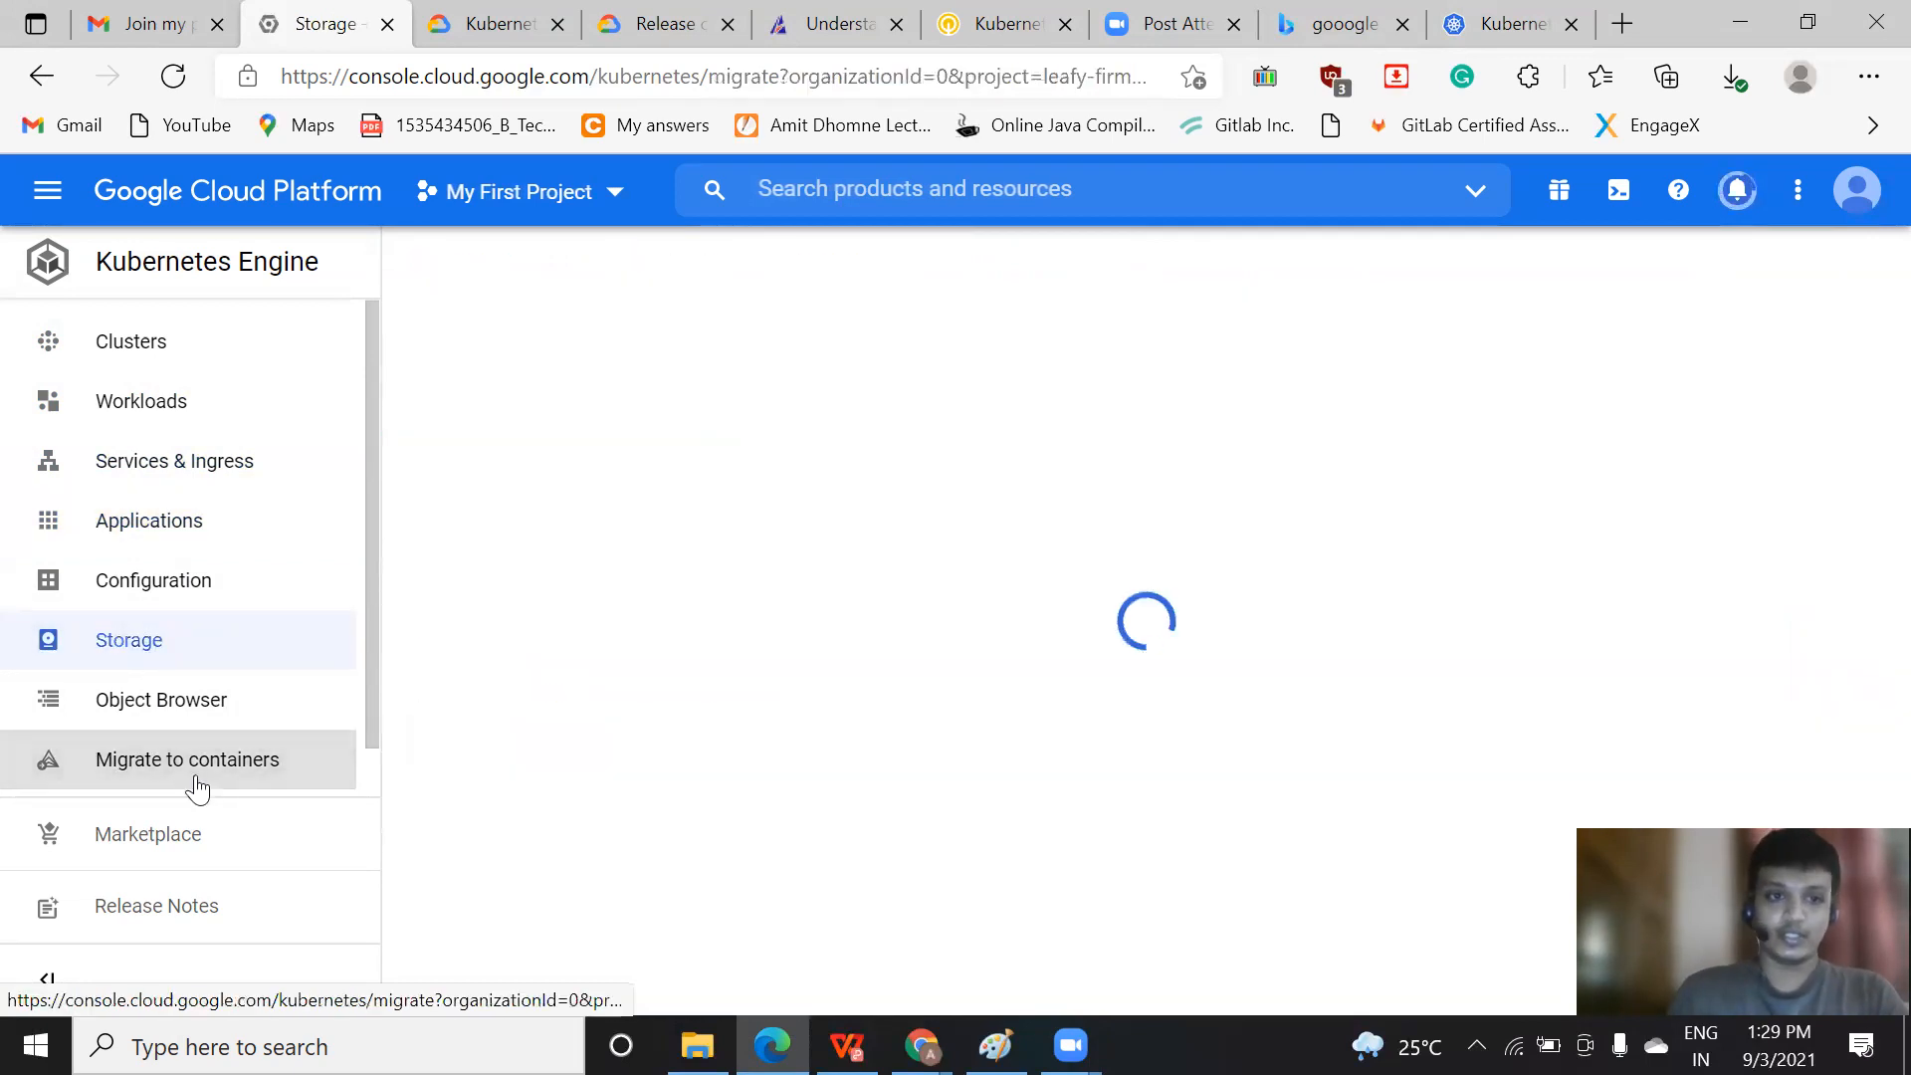
Return to the clusters list, refresh it, and check the cluster's status, node count, vCPUs, memory and creation notification
click(122, 369)
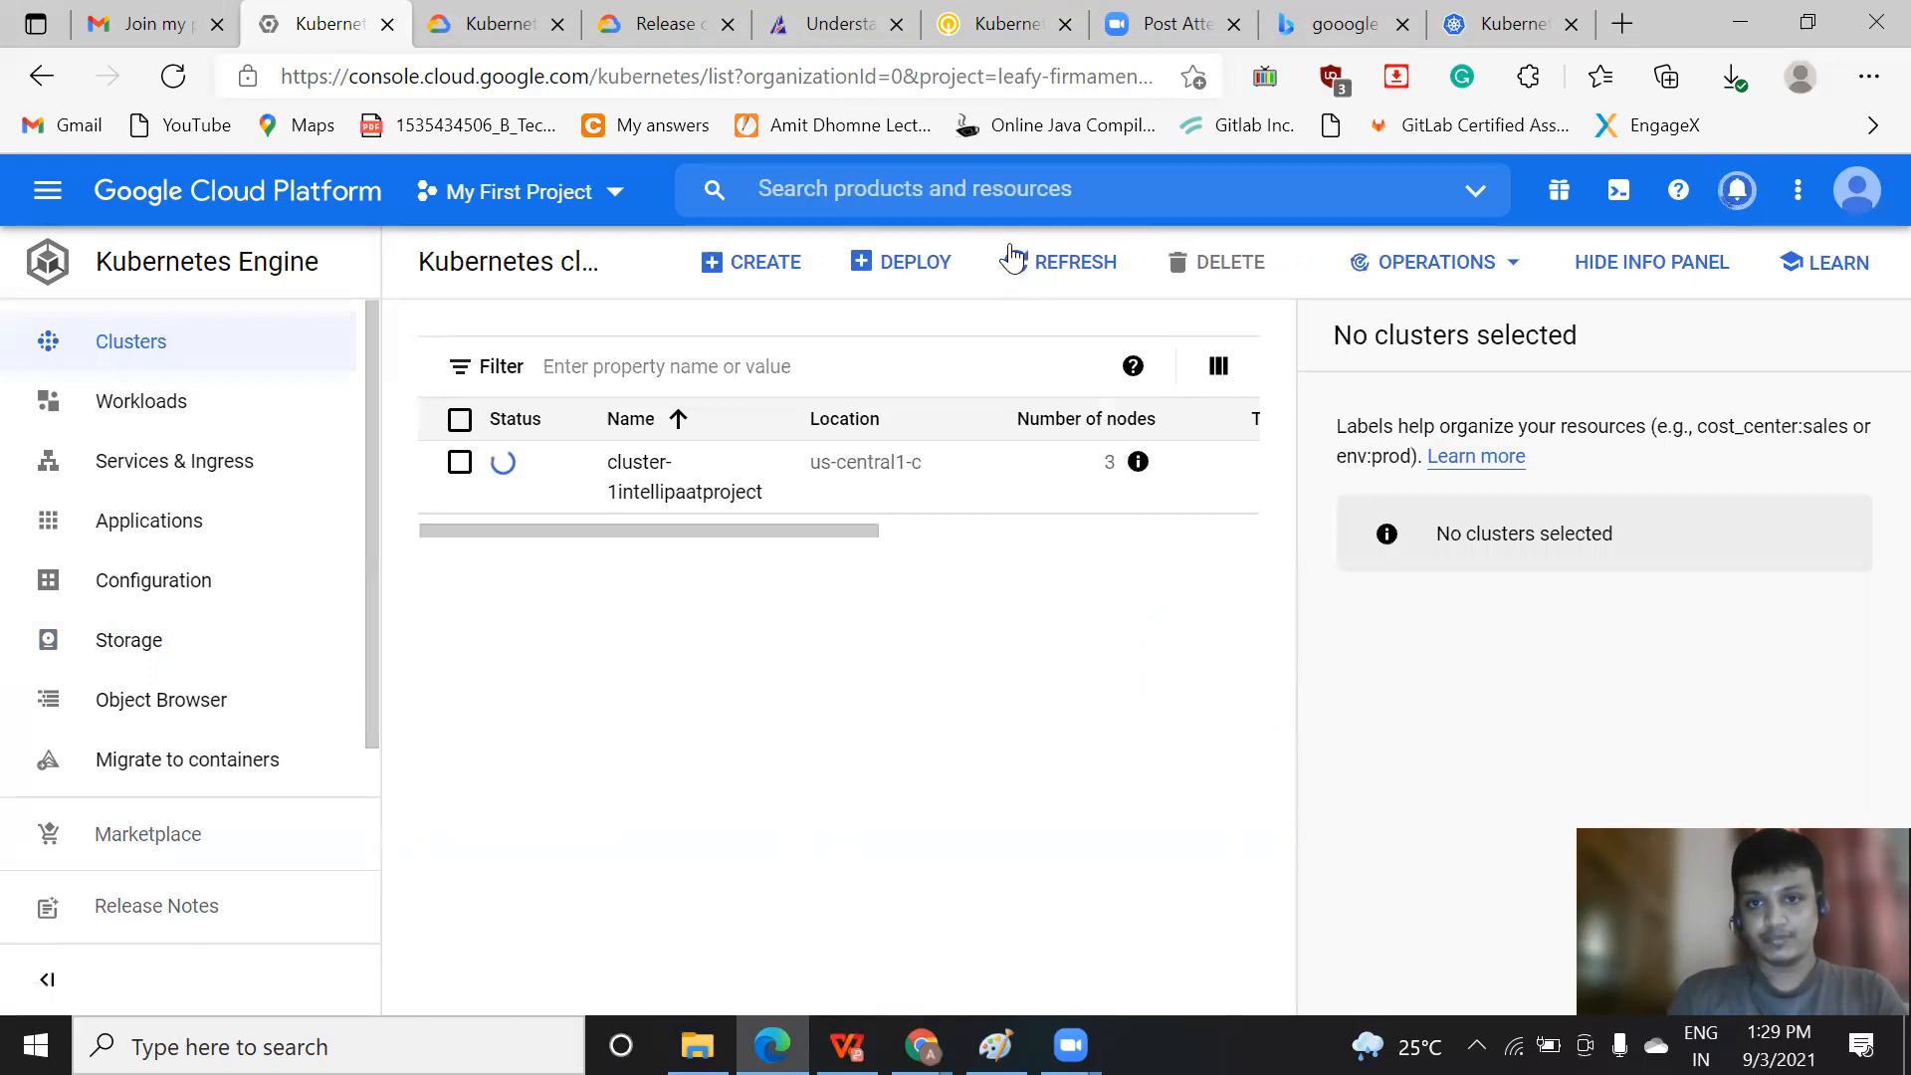
click(1073, 274)
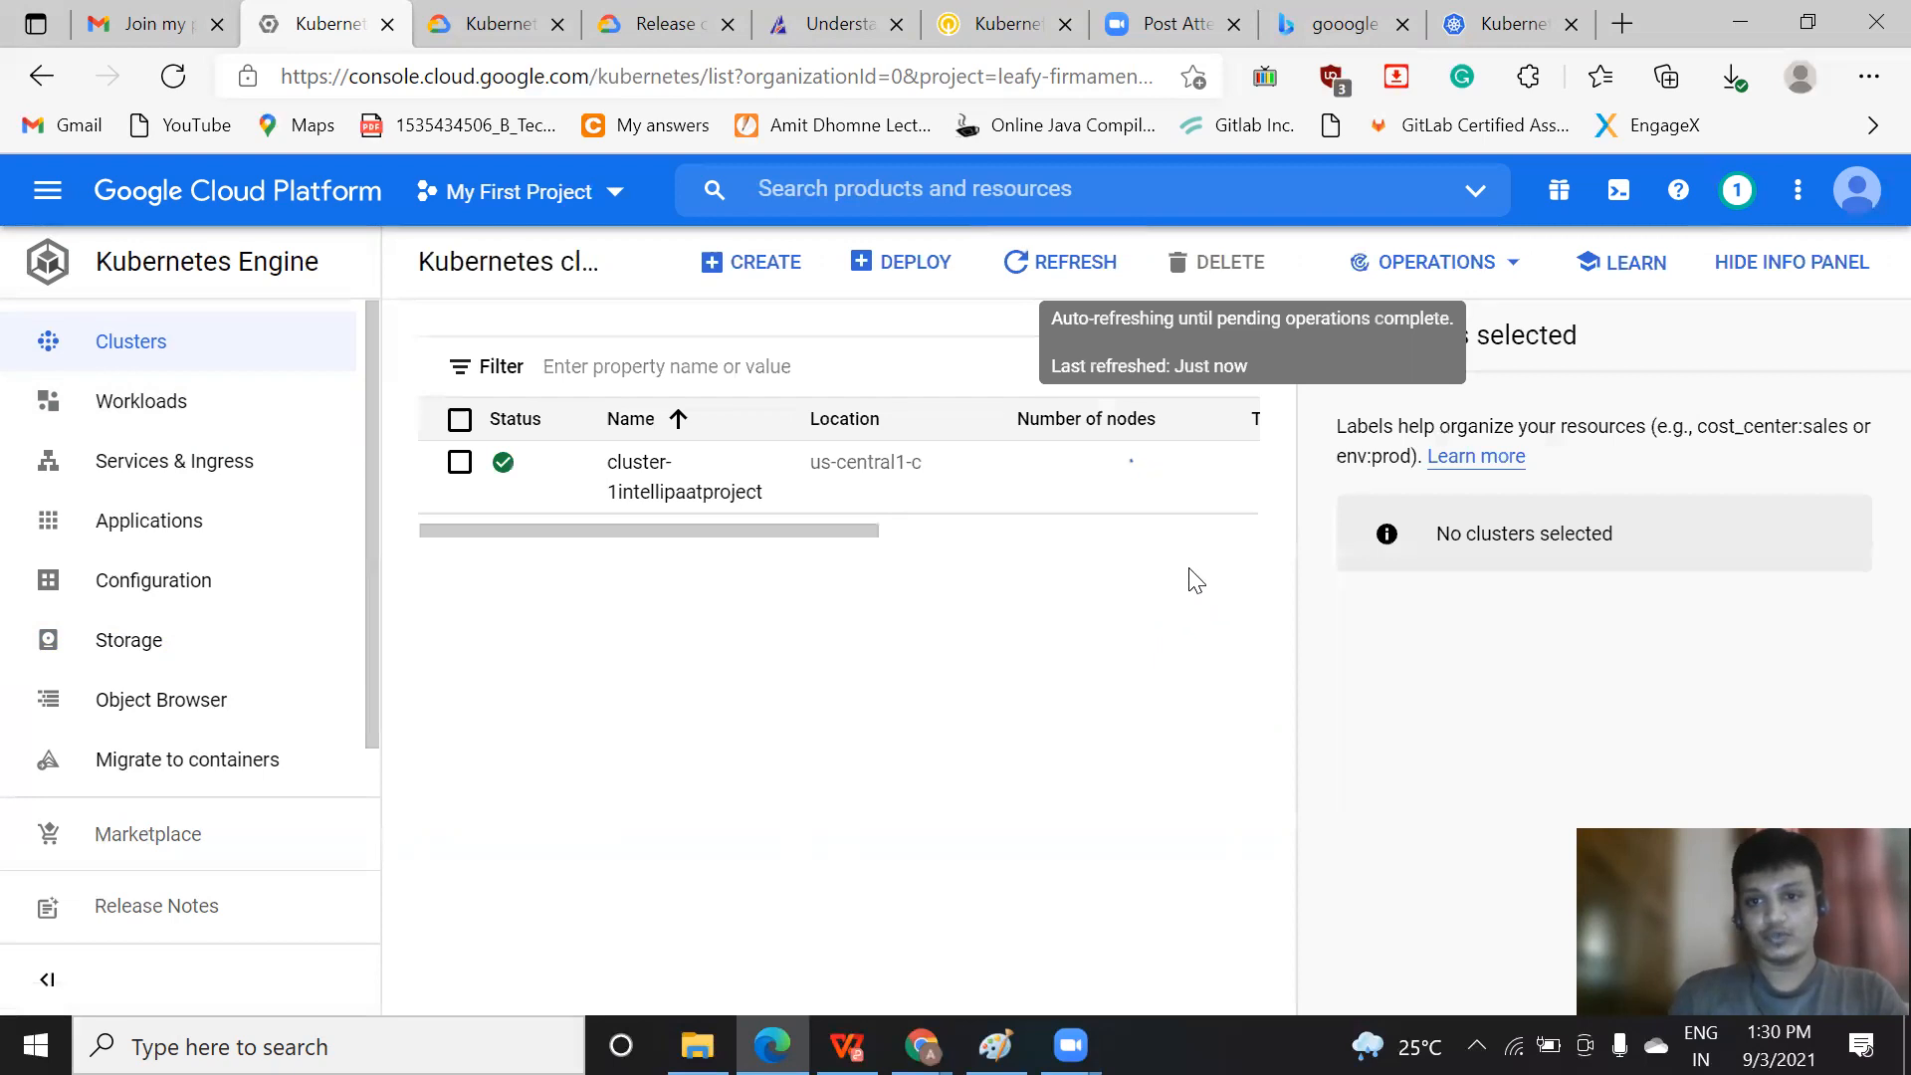
click(1191, 529)
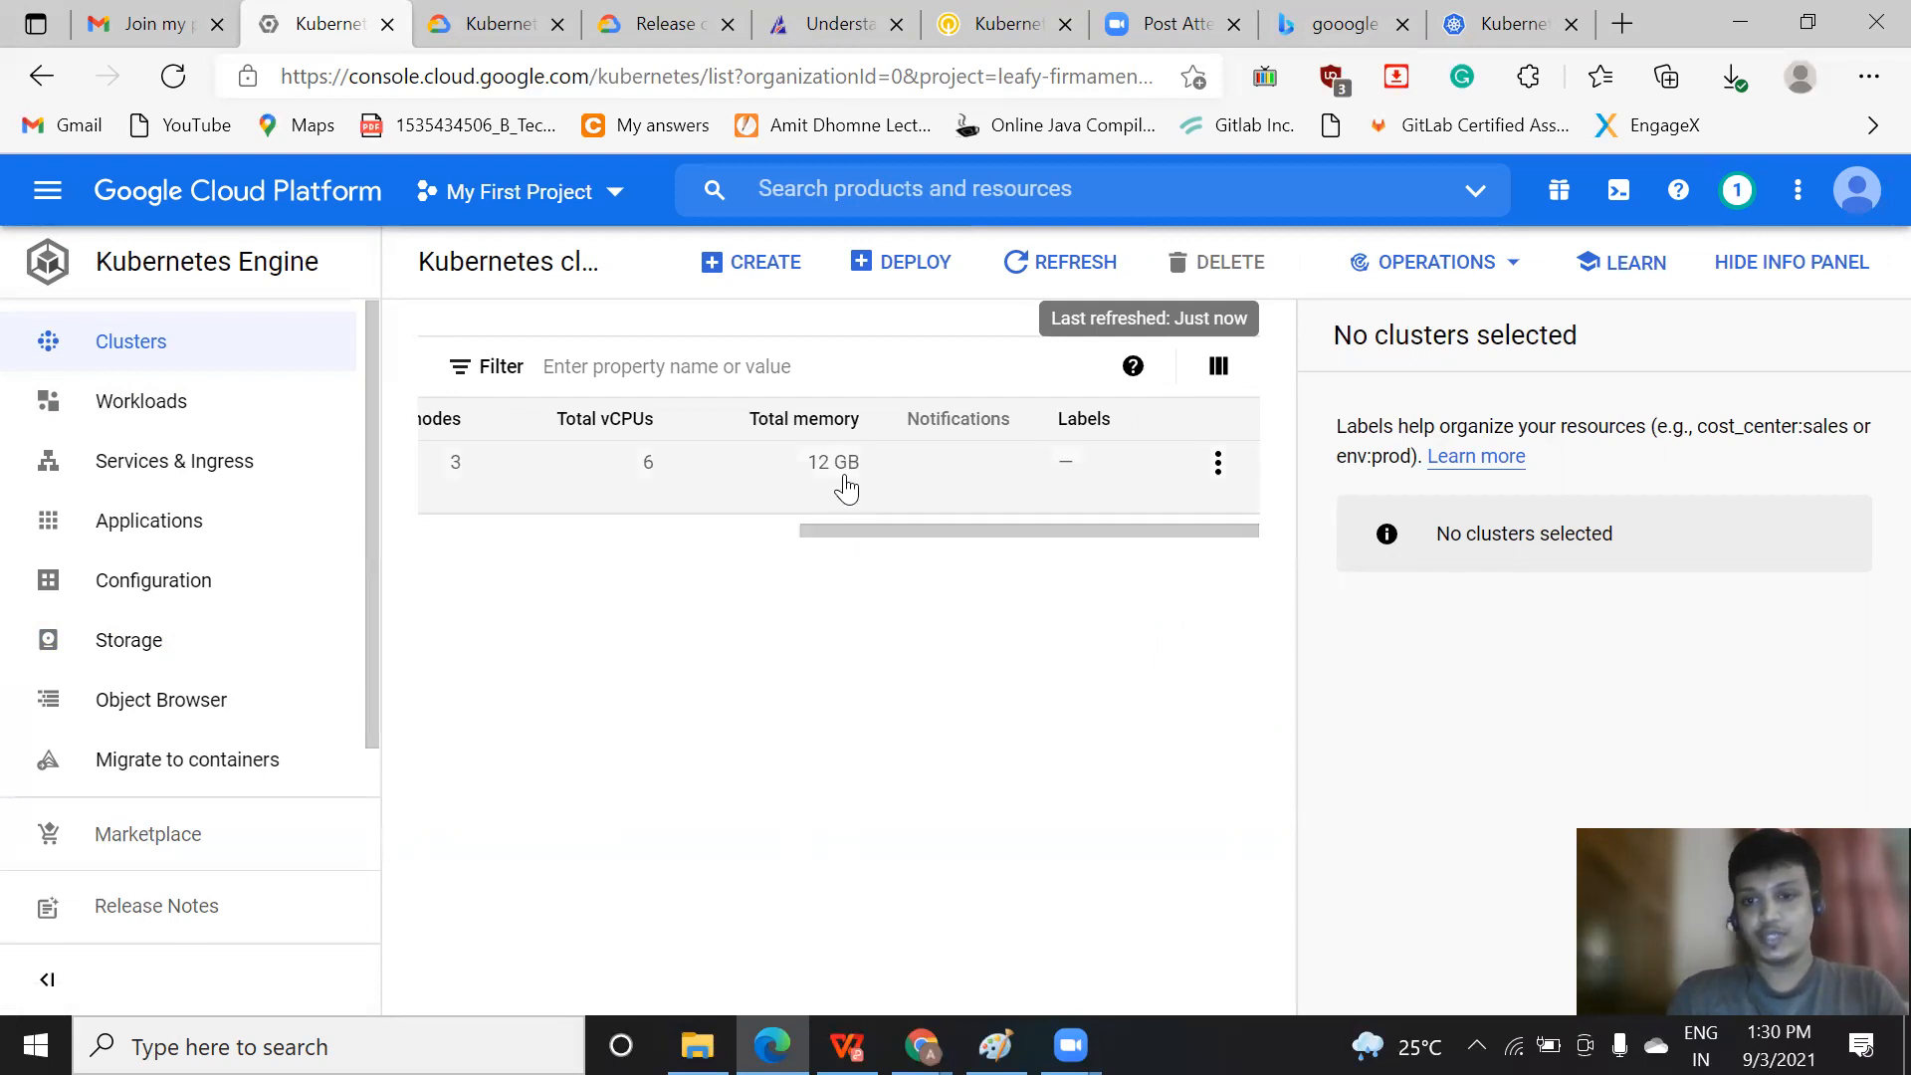
drag(846, 527, 601, 552)
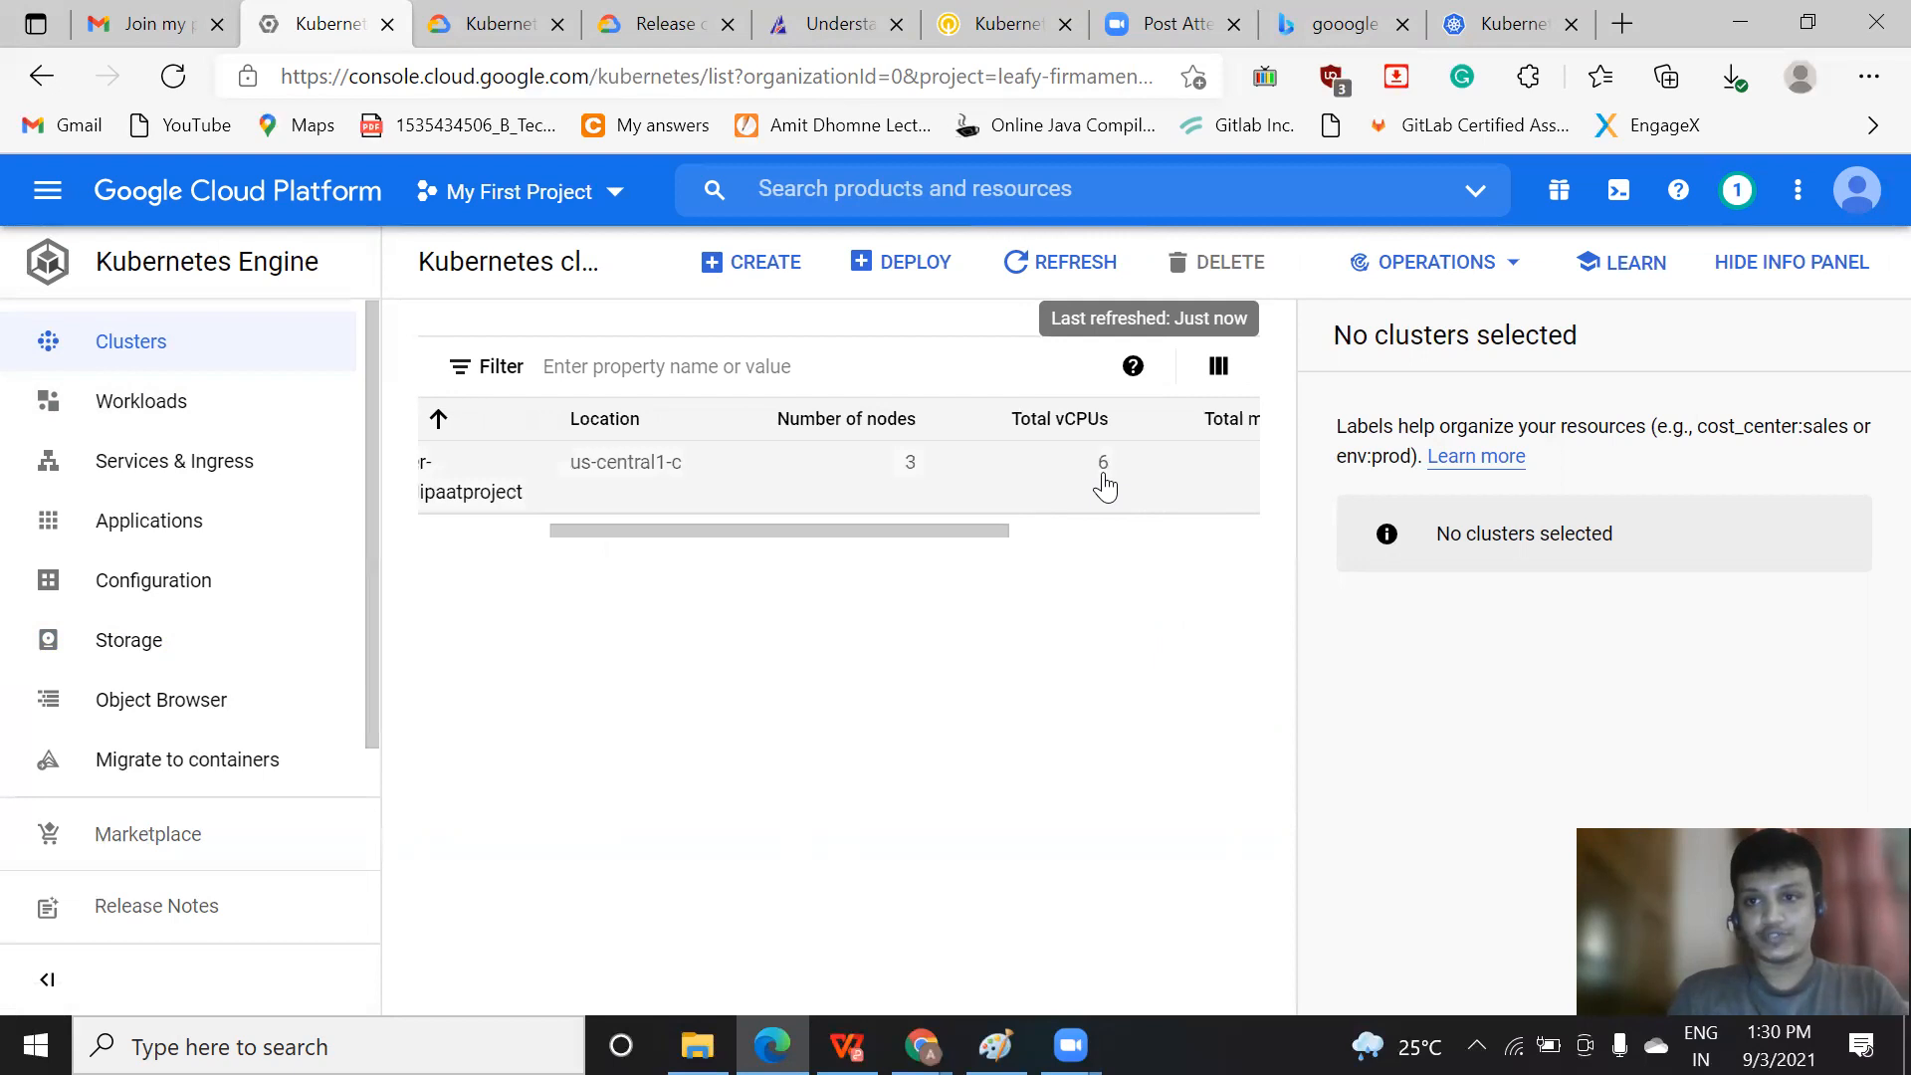
drag(900, 532, 393, 554)
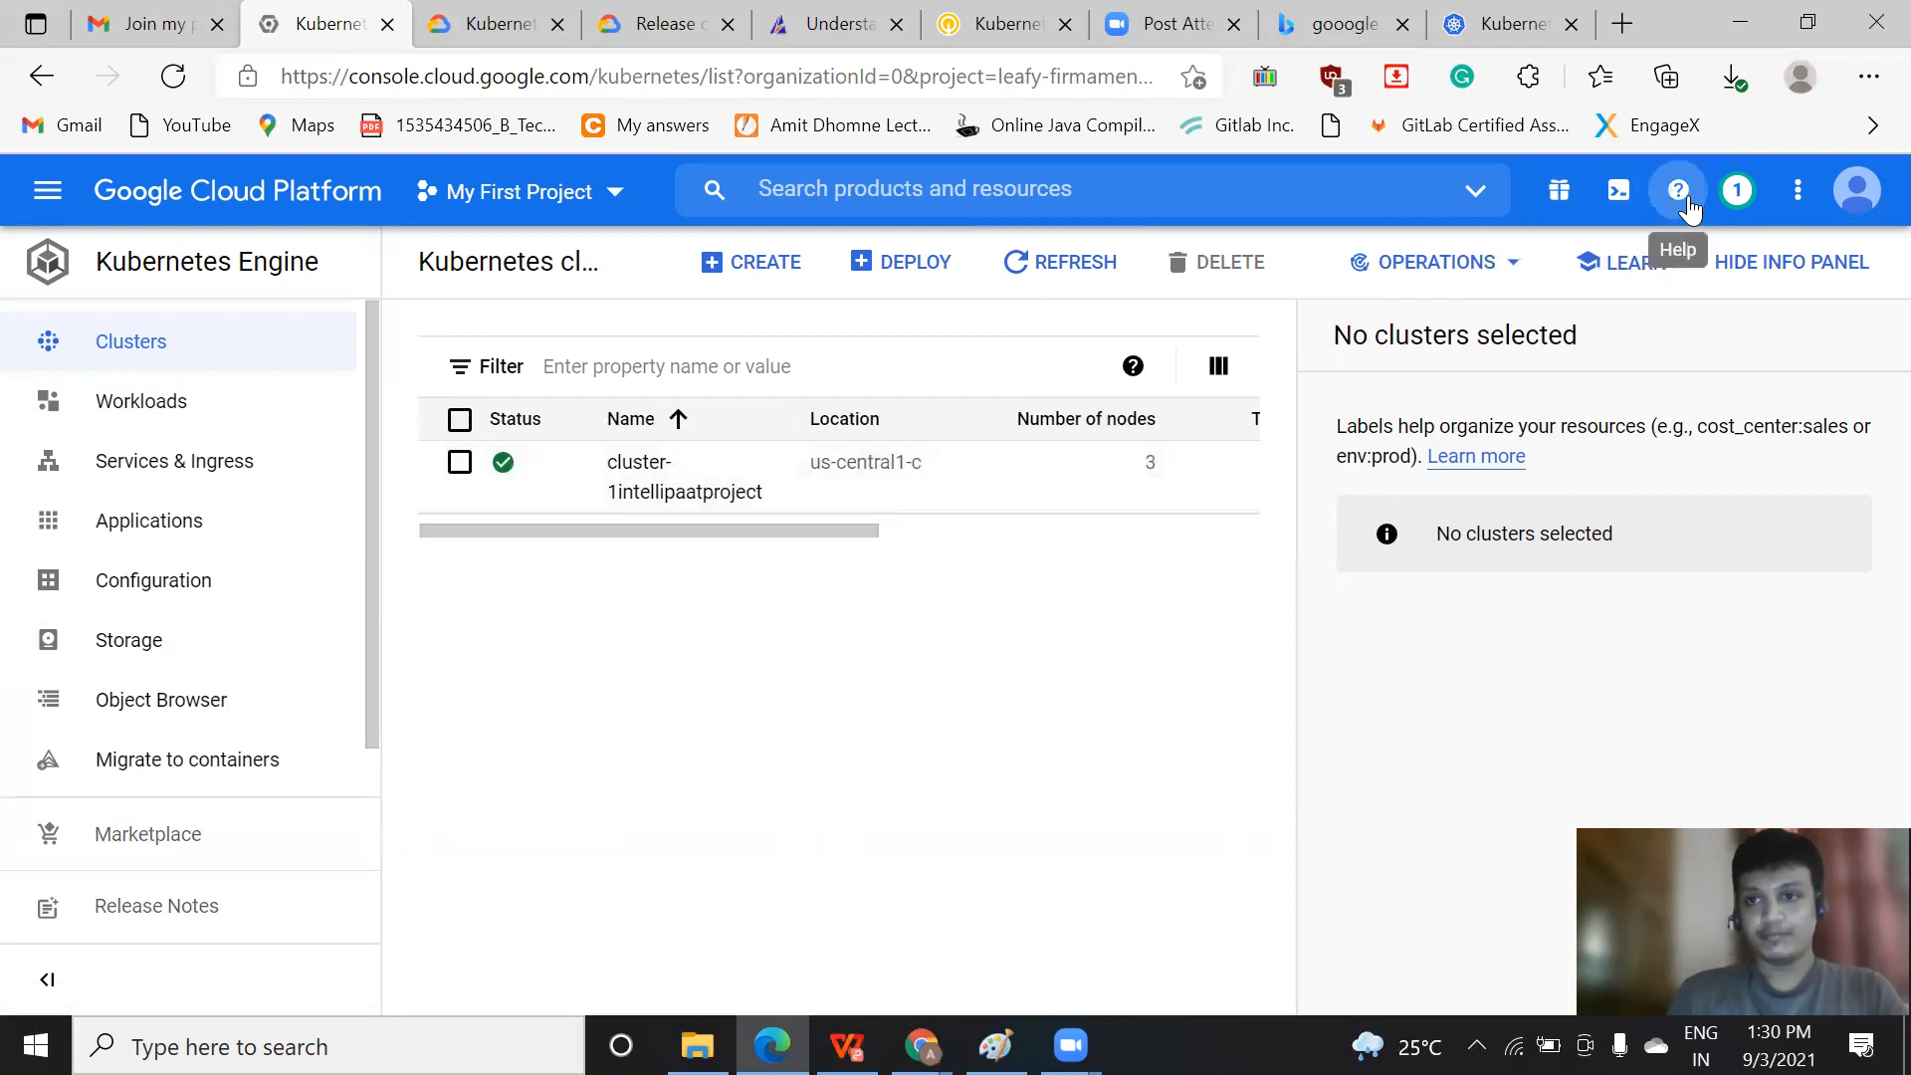
click(1738, 192)
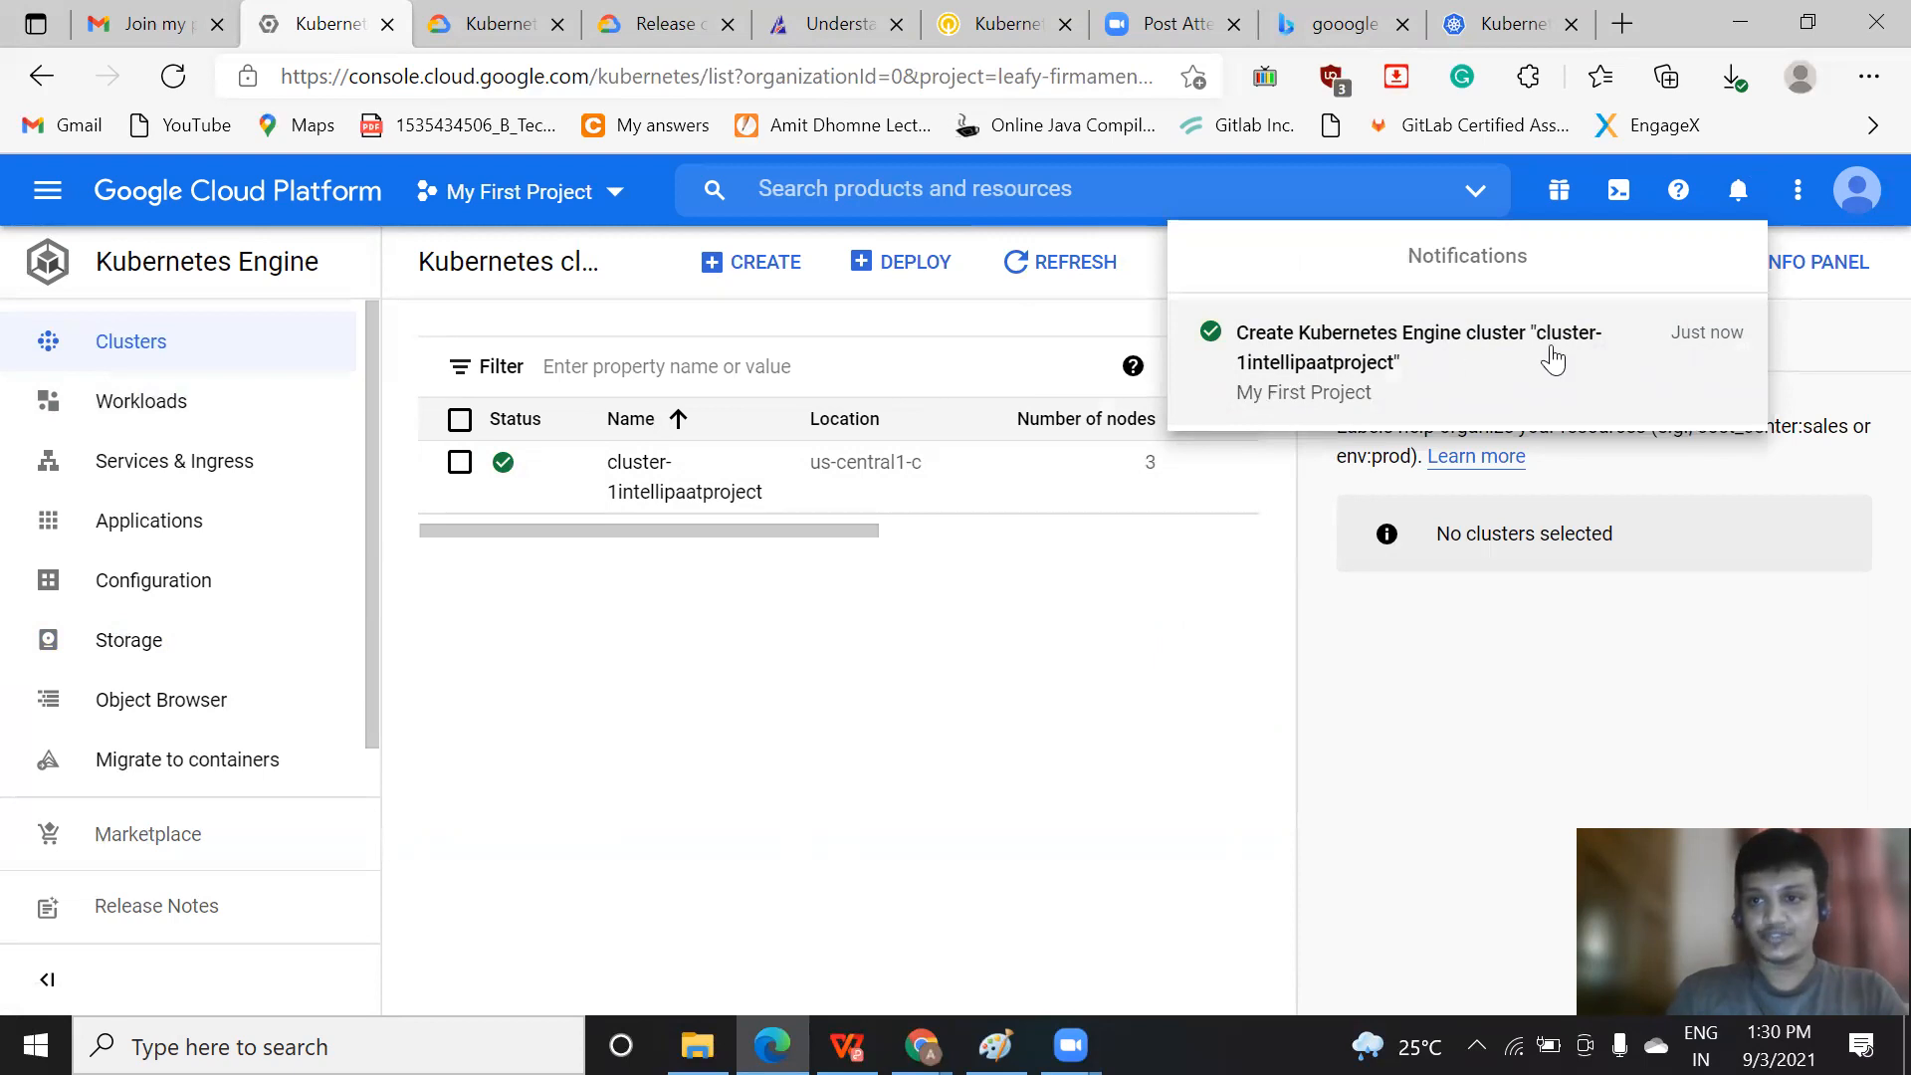
click(856, 753)
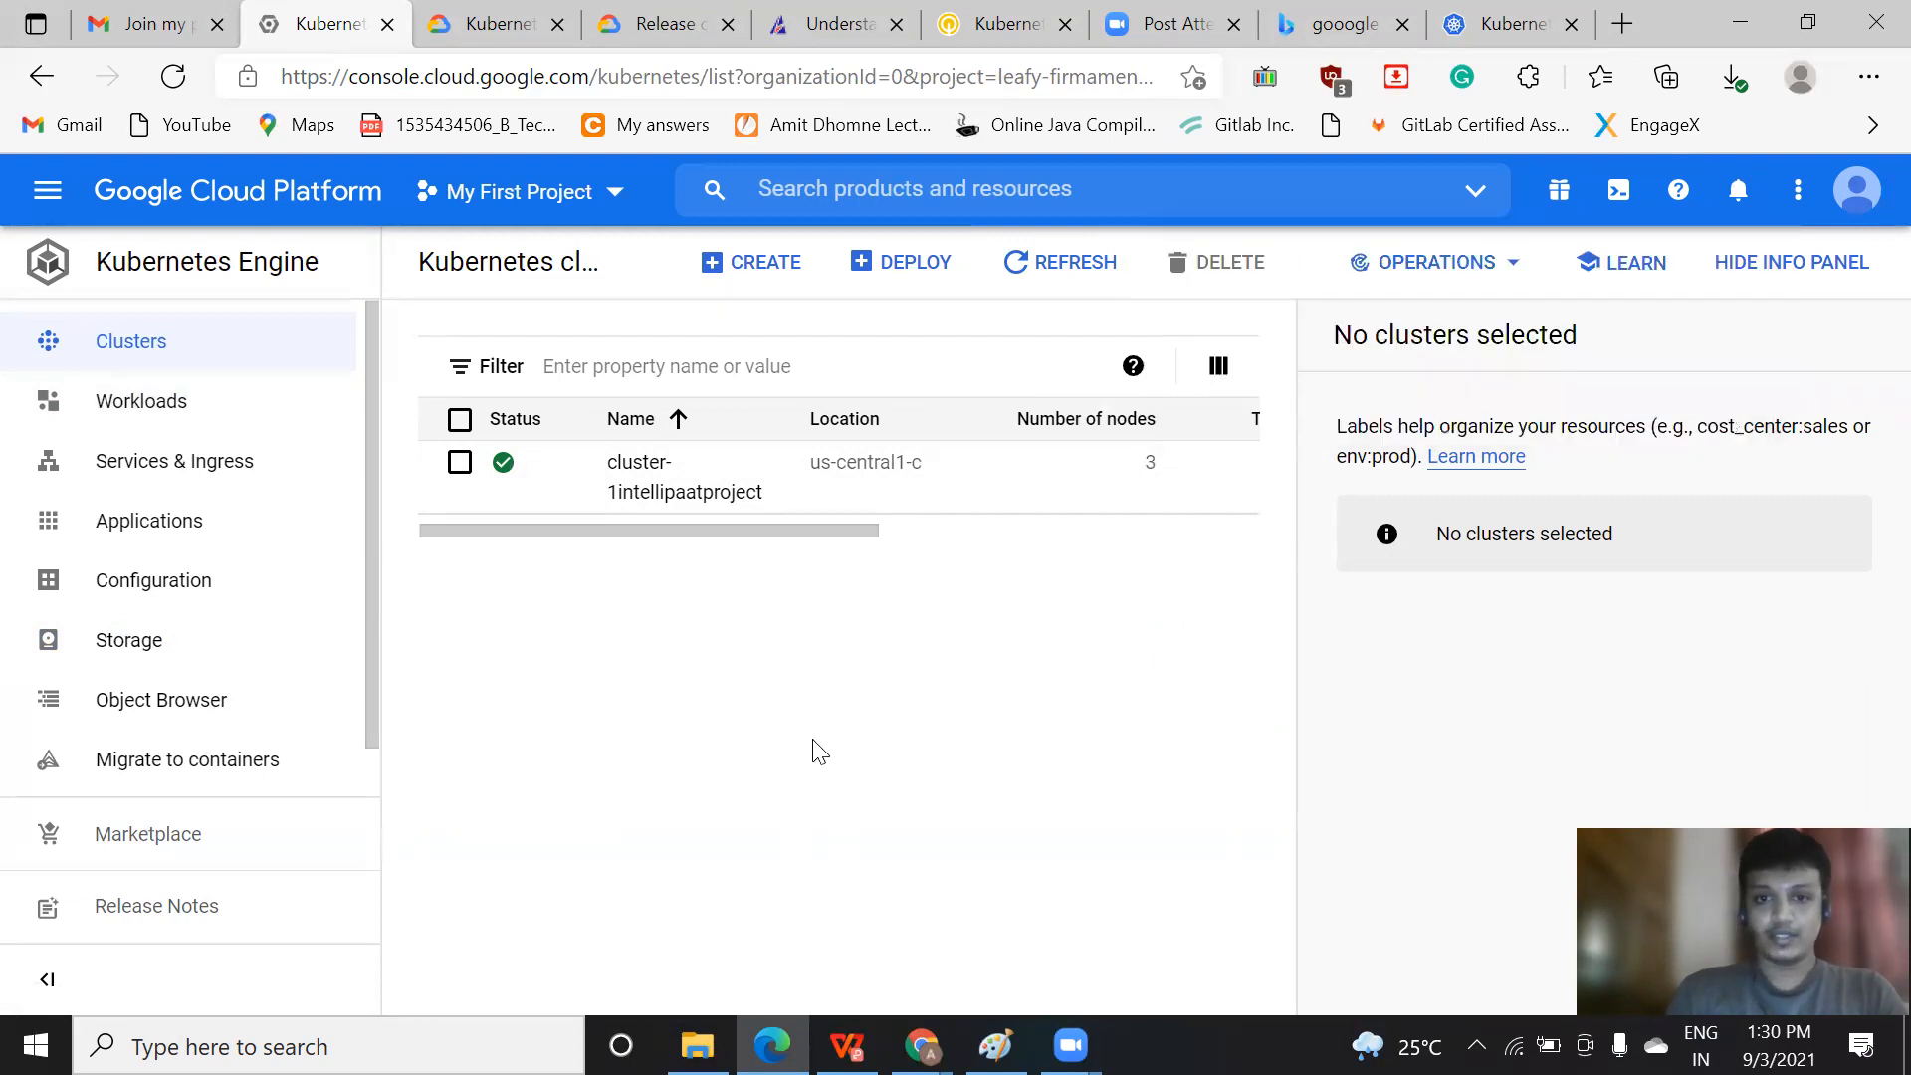
Select cluster-1intellipaatproject in the clusters list and open its connection options
click(459, 464)
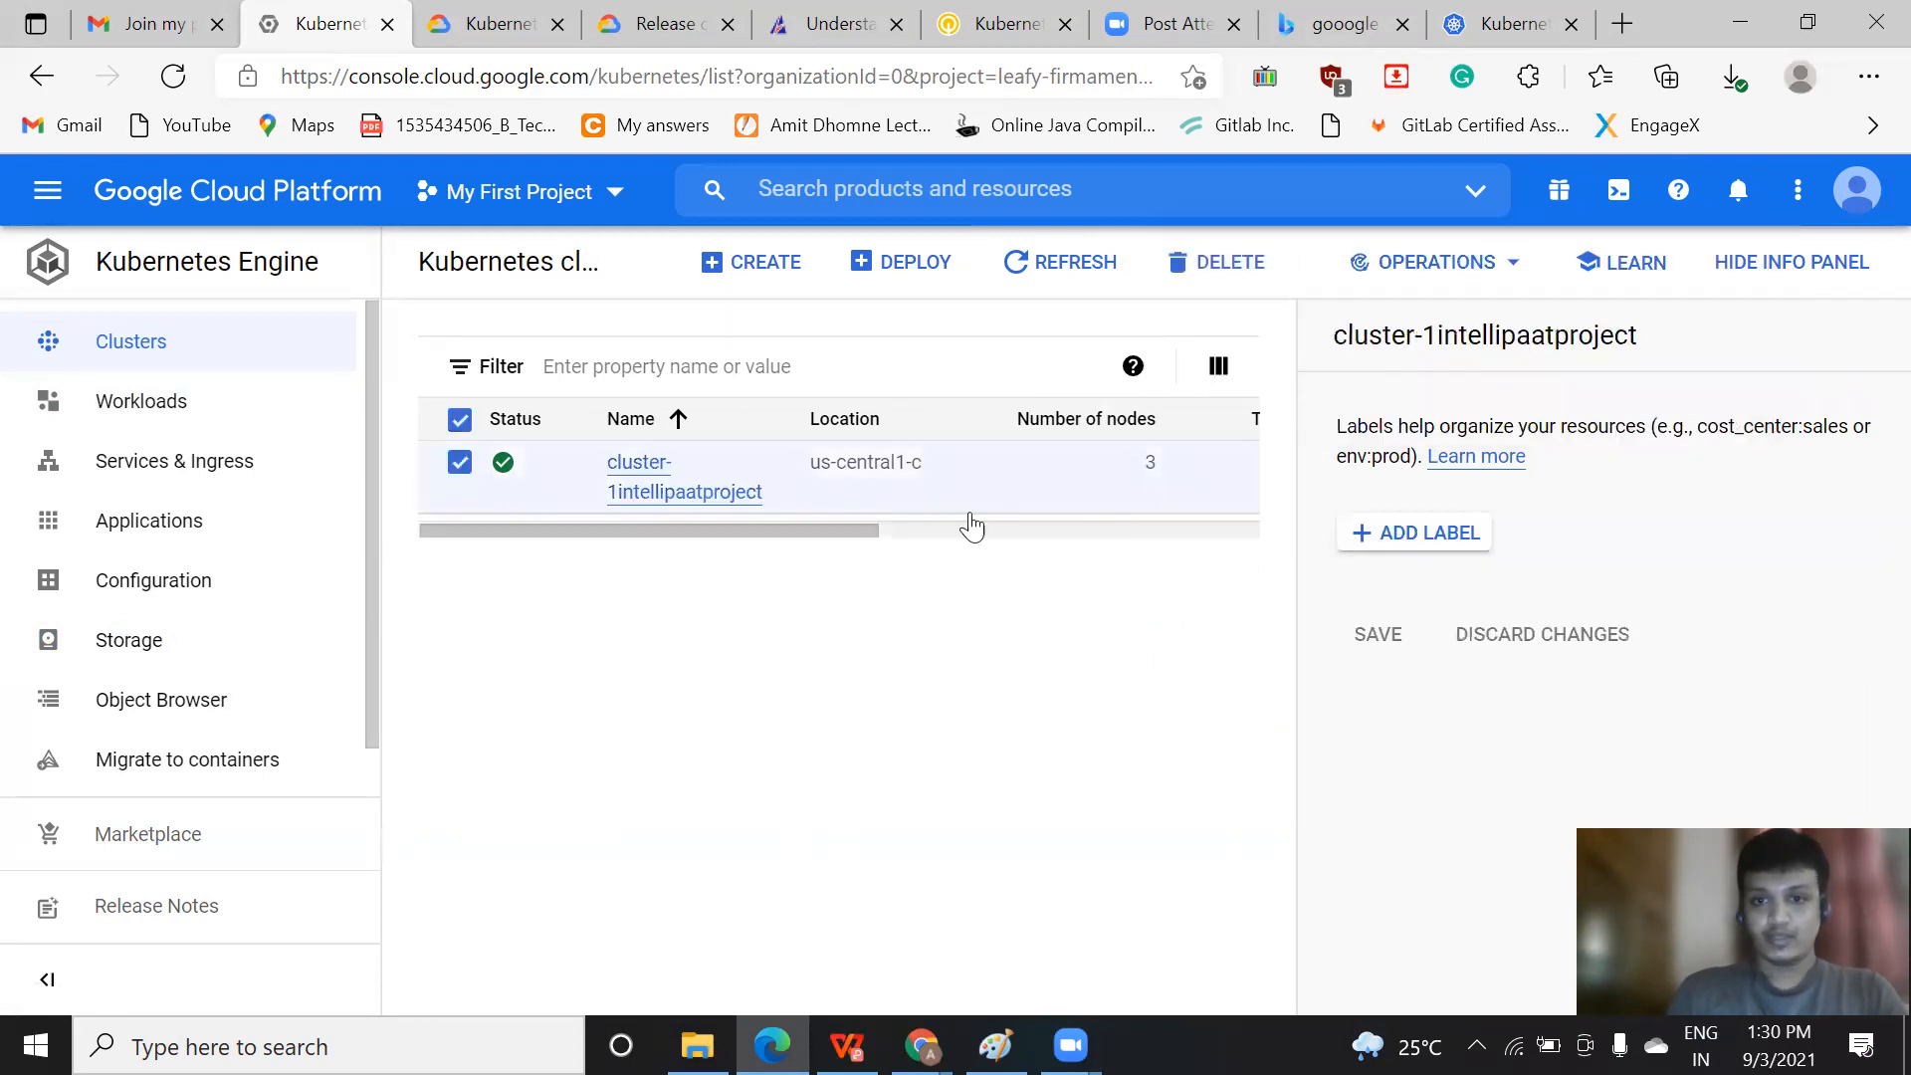
drag(876, 526, 1364, 544)
click(1219, 462)
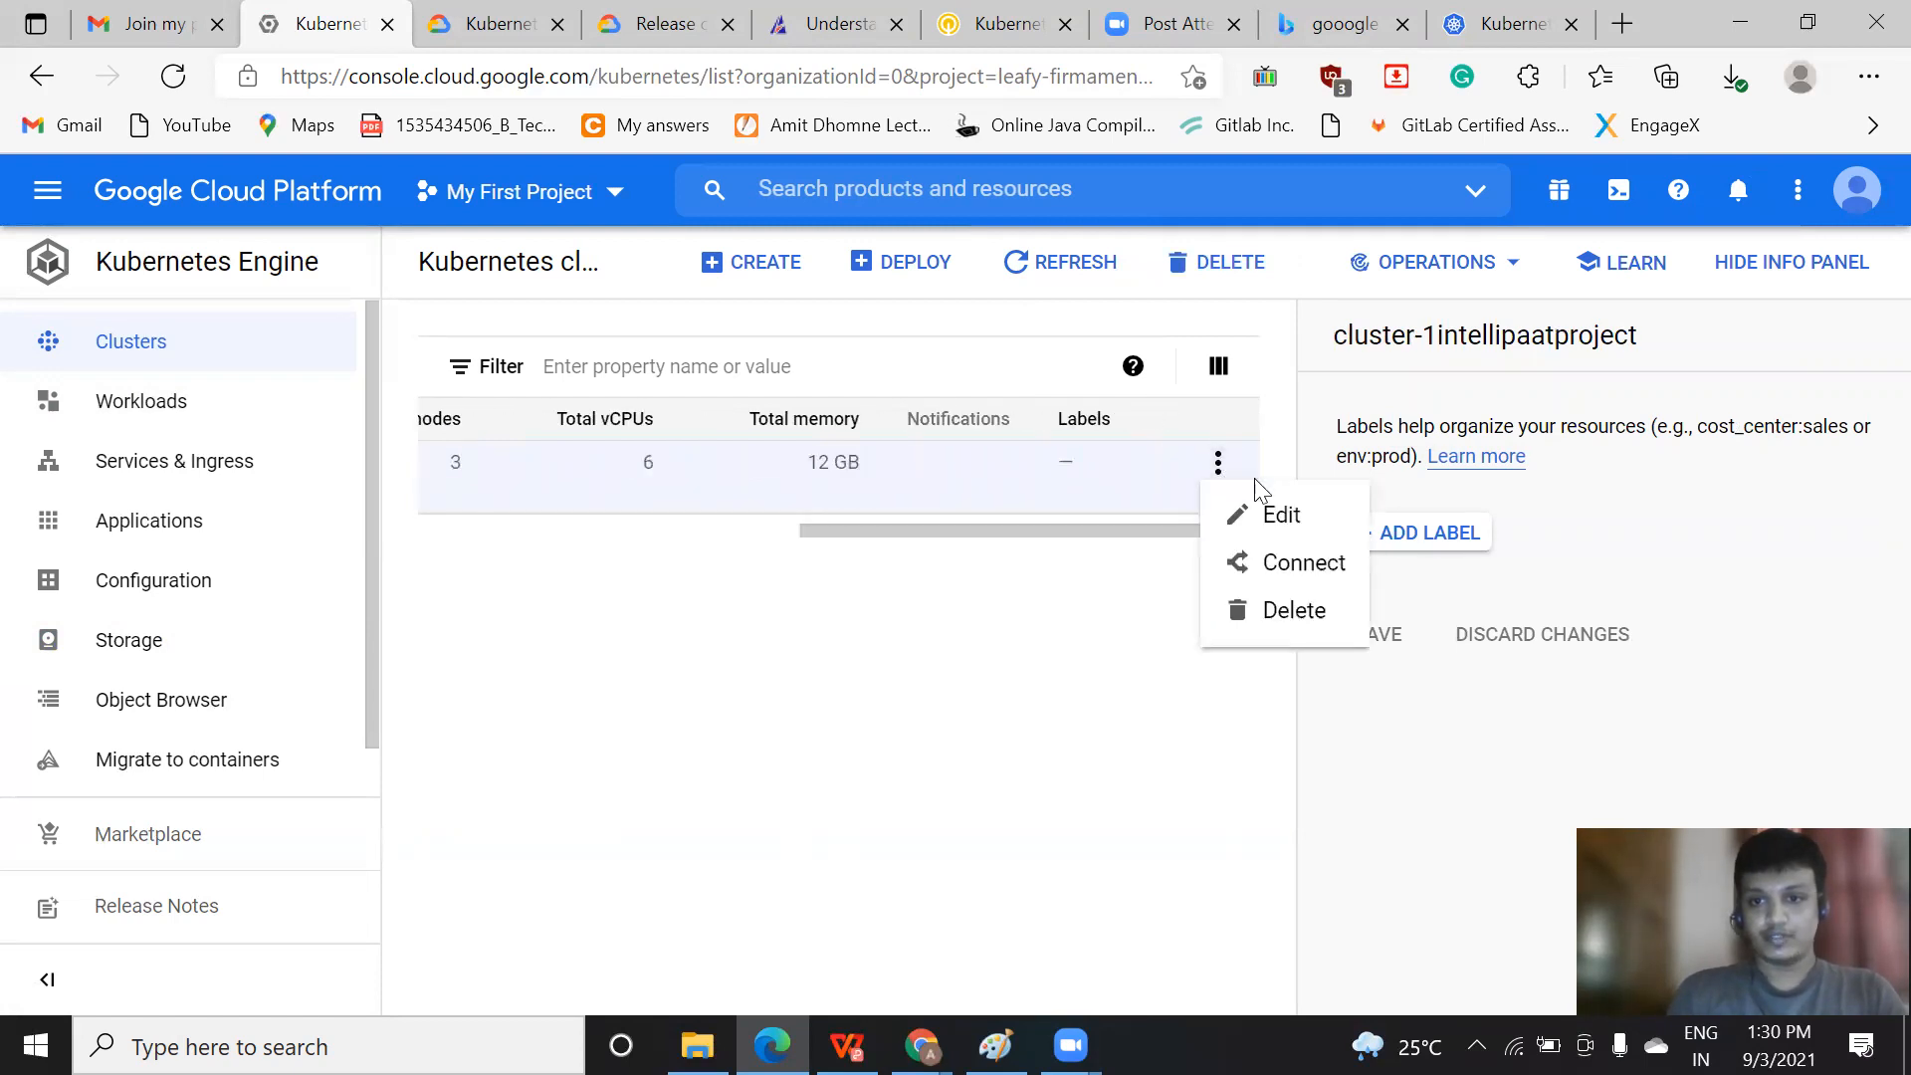
click(1275, 564)
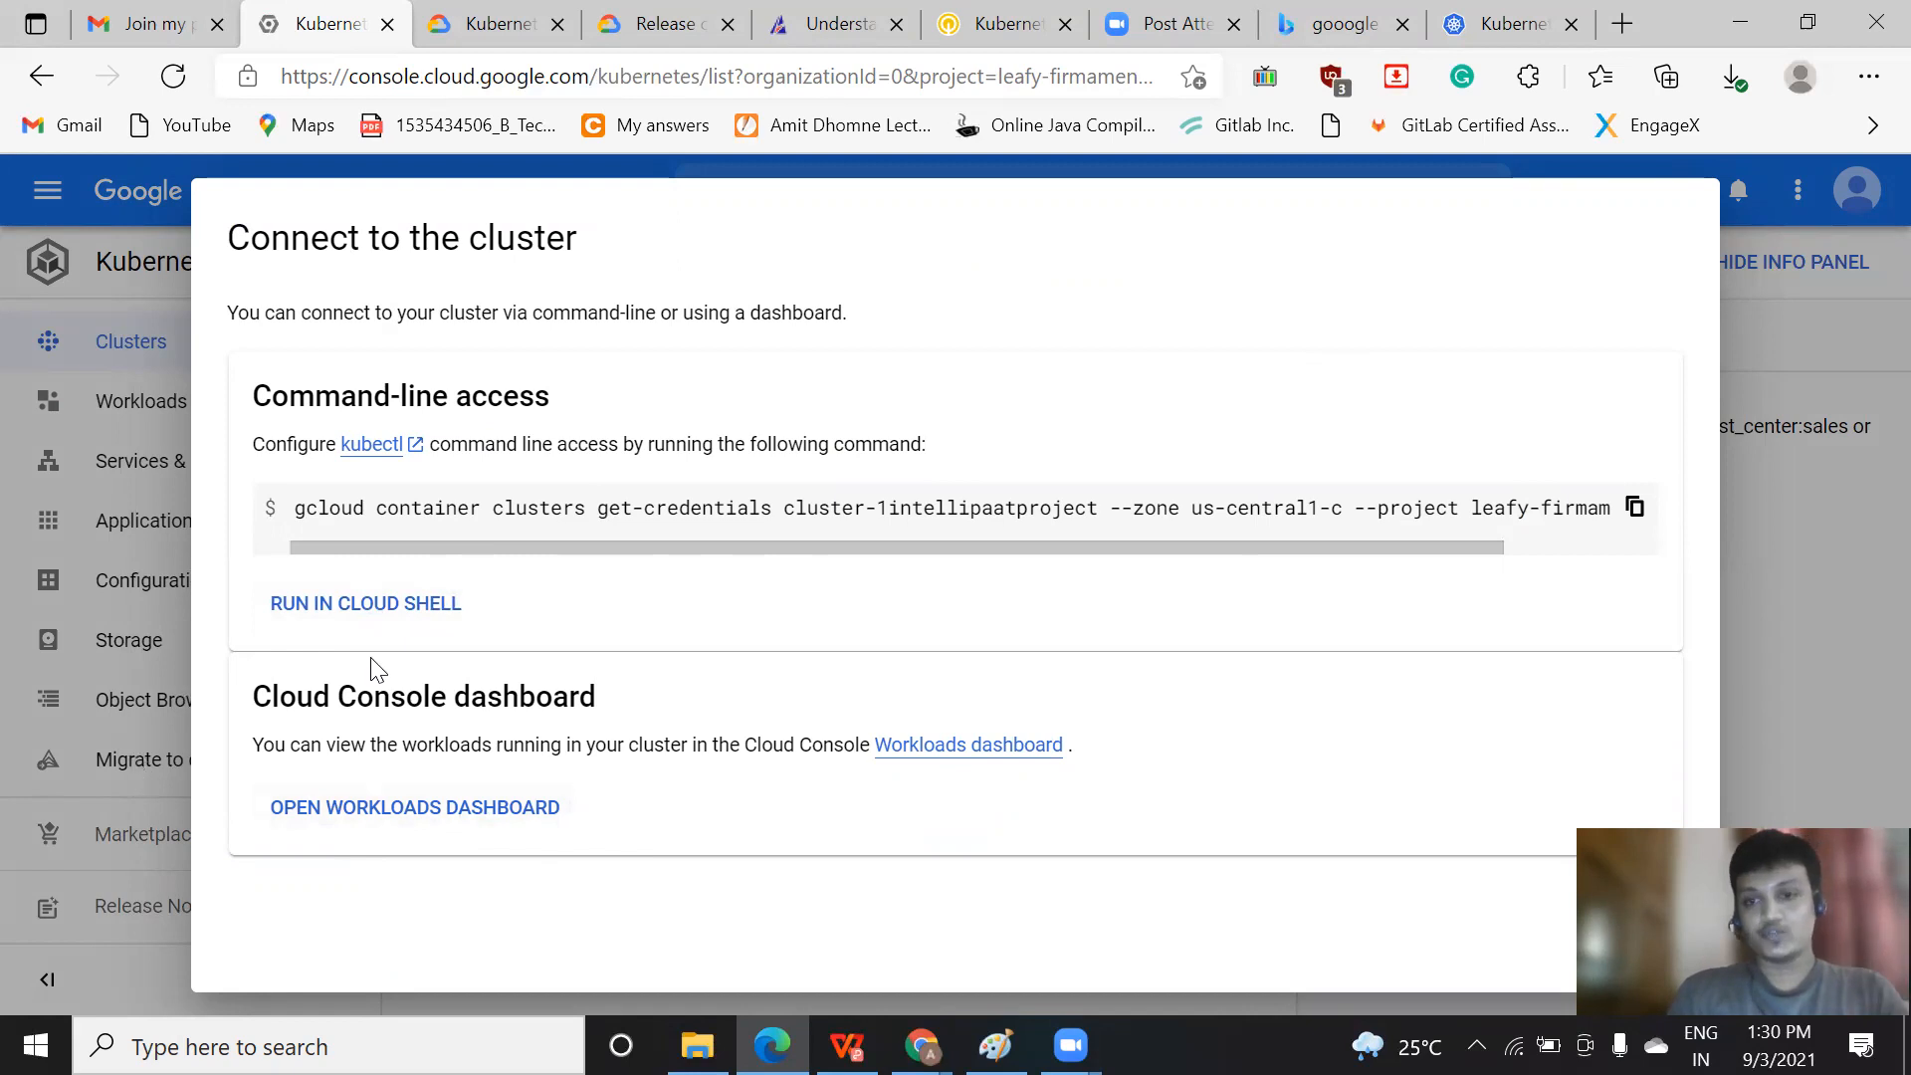
Run the cluster's gcloud get-credentials command in Cloud Shell and authorize Cloud Shell to use the account's credentials
click(408, 606)
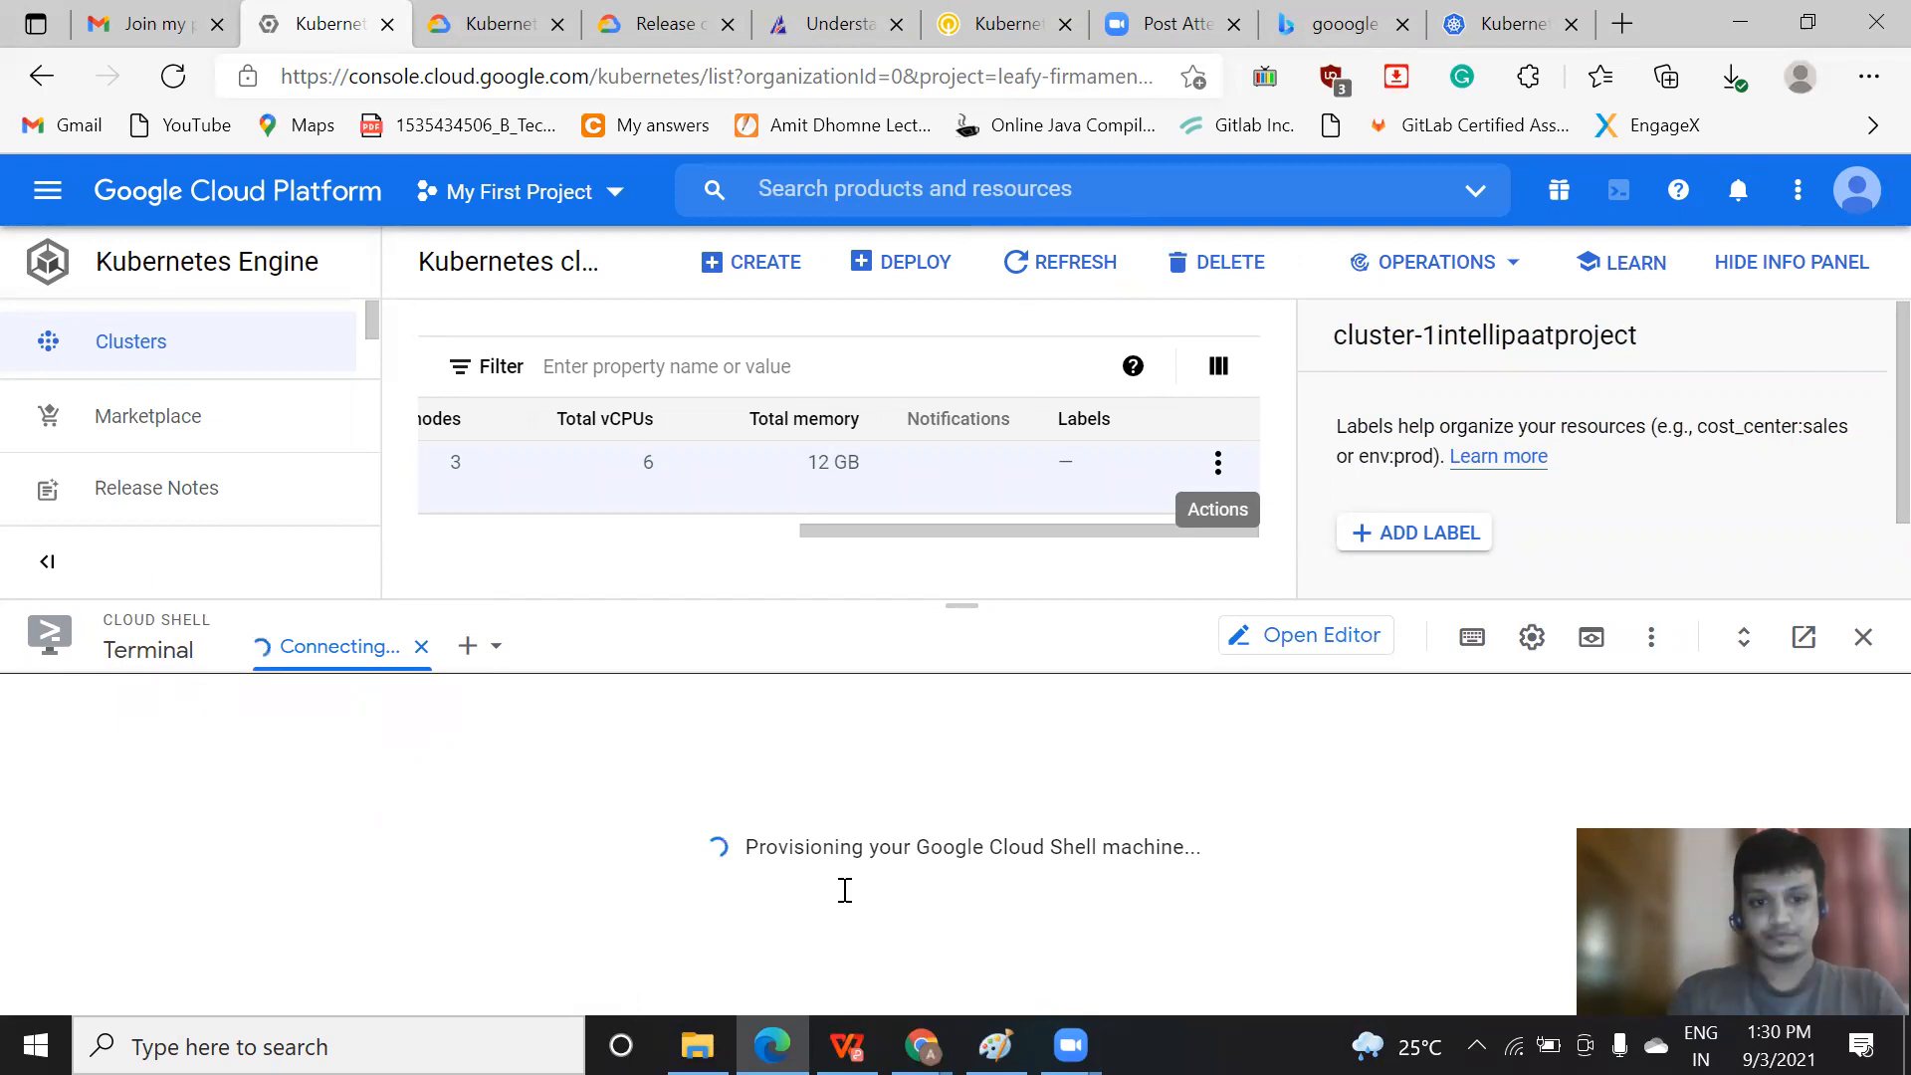
key(Return)
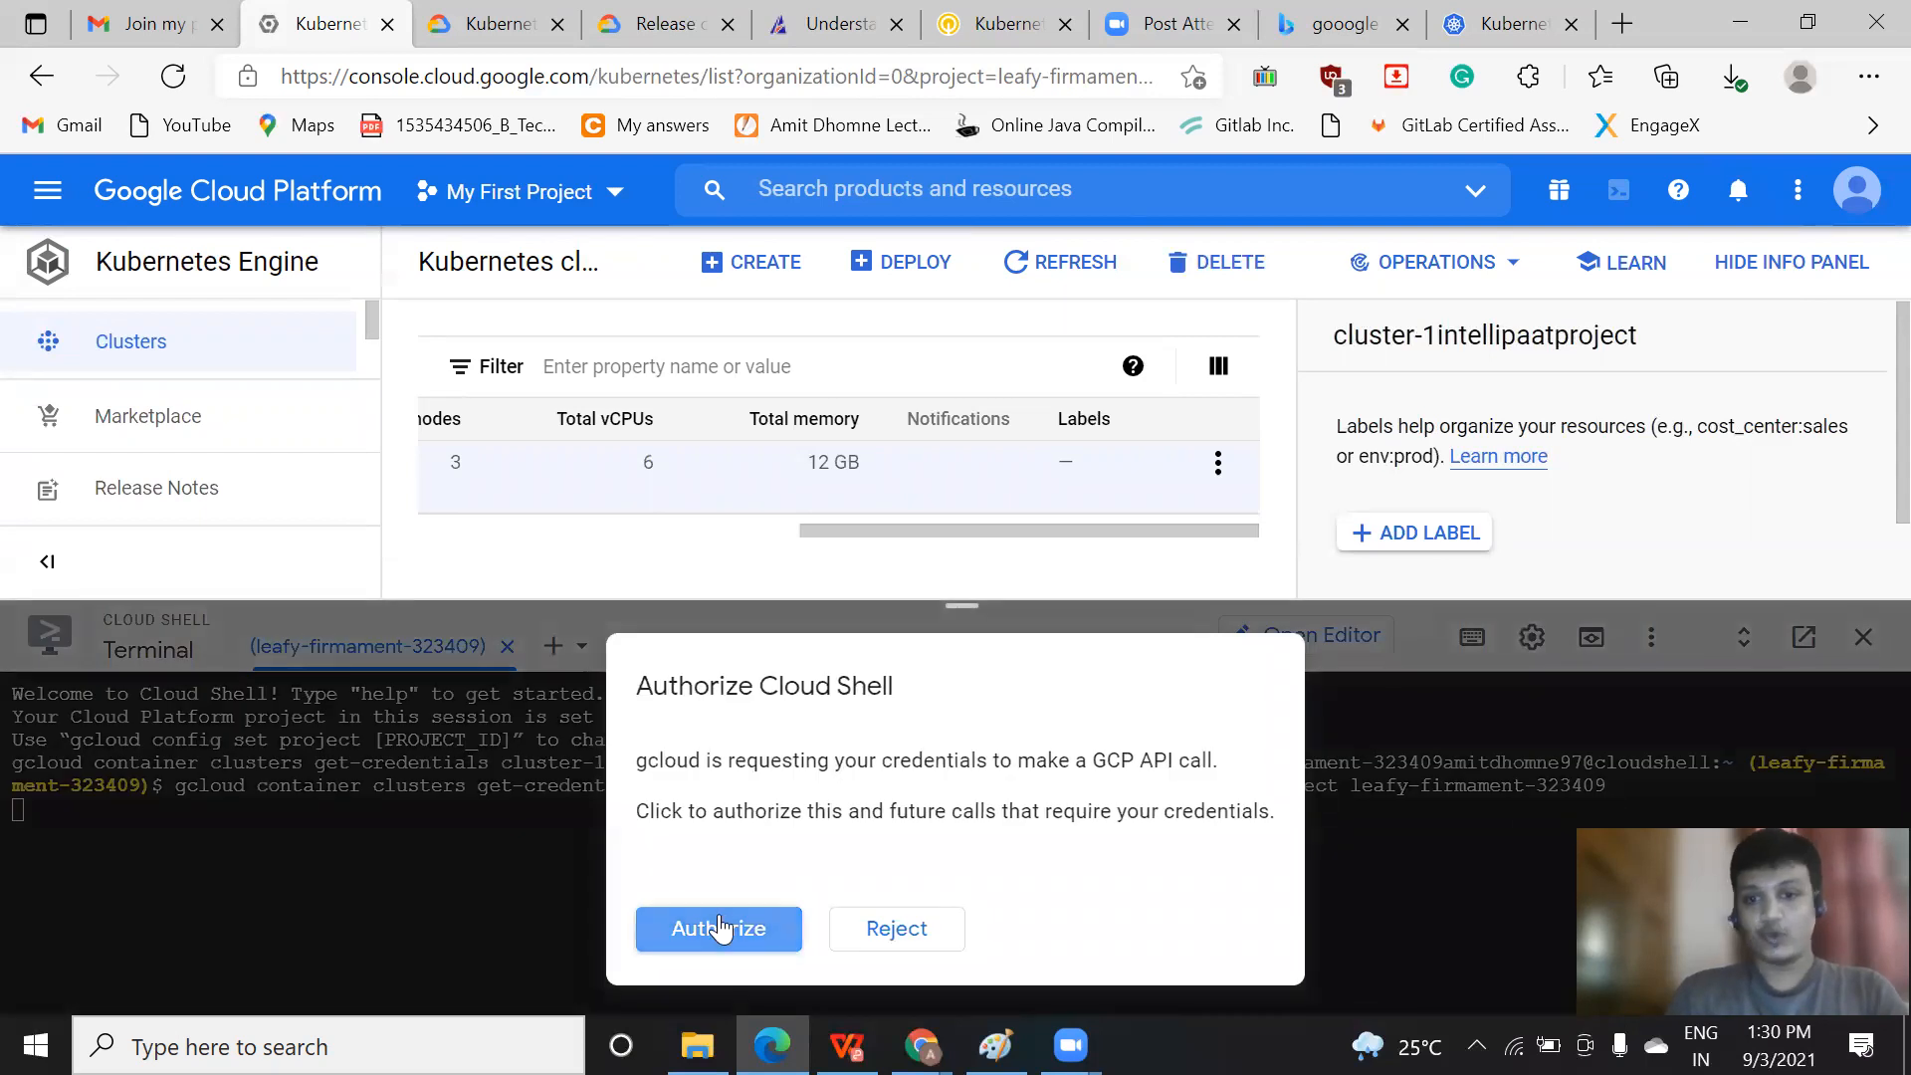
click(724, 935)
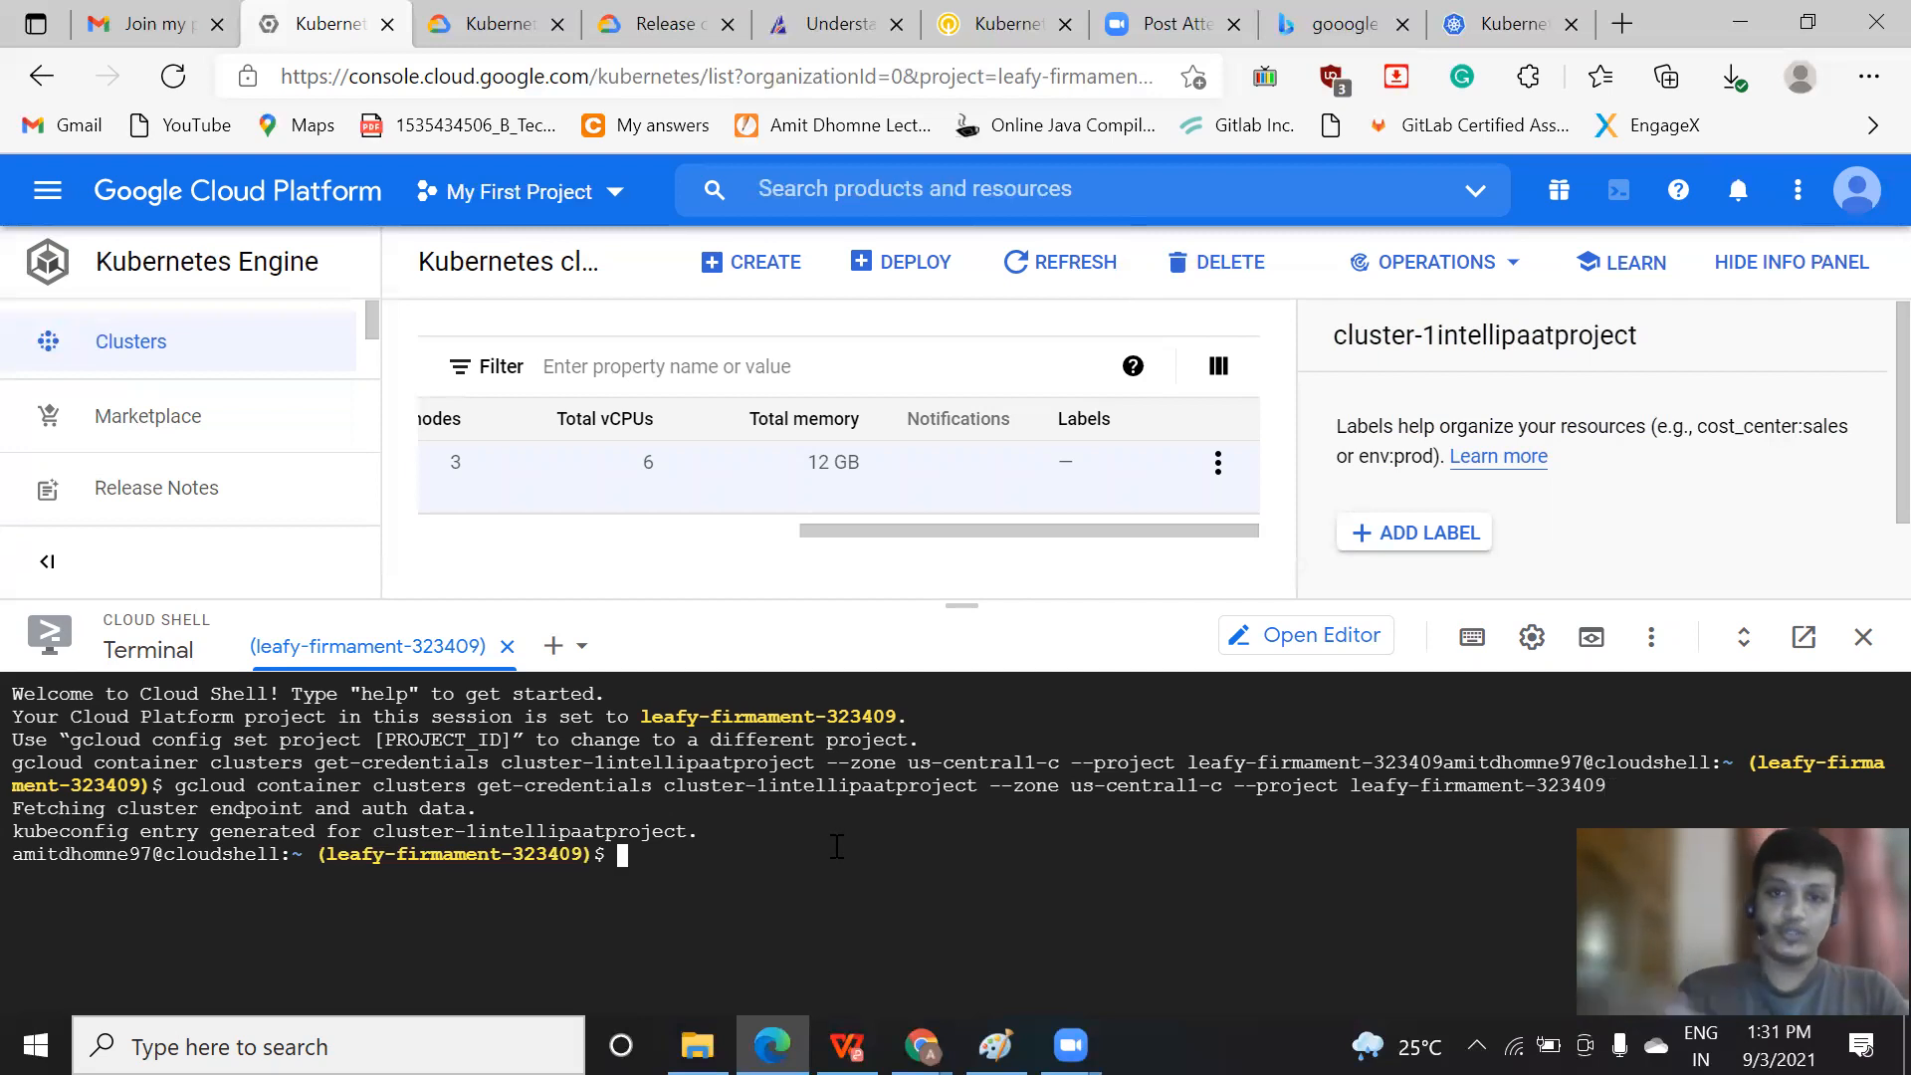
click(596, 955)
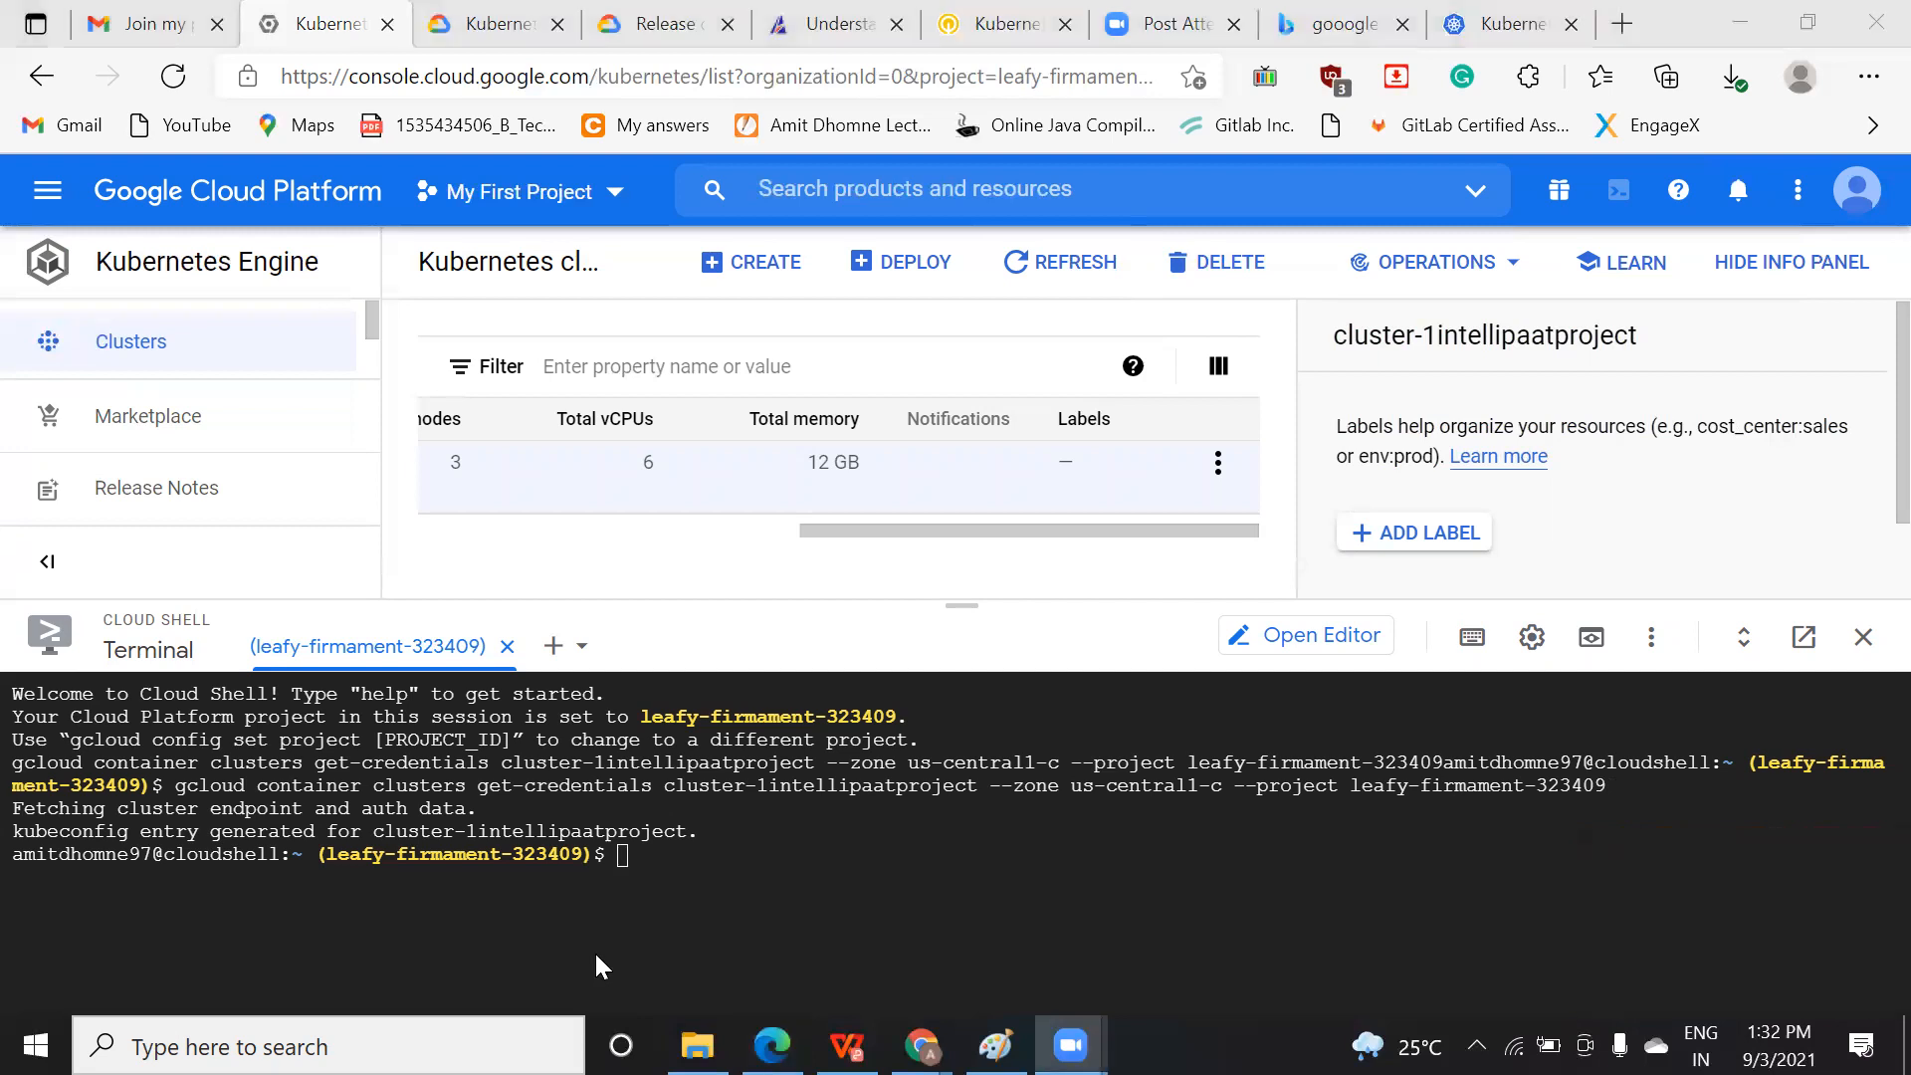